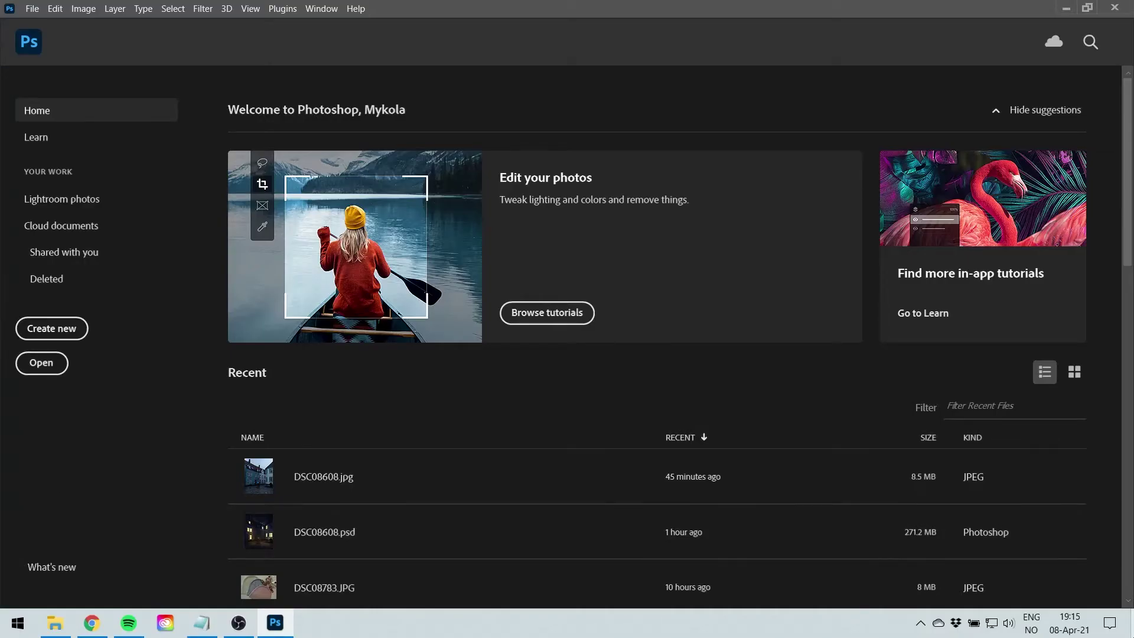
Open the photo DSC08608.jpg for editing
{"action": "left_click", "coordinate": [1132, 627]}
{"action": "left_click", "coordinate": [529, 274]}
{"action": "left_click_drag", "start_coordinate": [421, 26], "coordinate": [118, 418]}
{"action": "right_click", "coordinate": [52, 465]}
{"action": "left_click", "coordinate": [74, 471]}
{"action": "scroll", "coordinate": [439, 381], "scroll_direction": "up", "scroll_amount": 5}
{"action": "scroll", "coordinate": [412, 392], "scroll_direction": "down", "scroll_amount": 5}
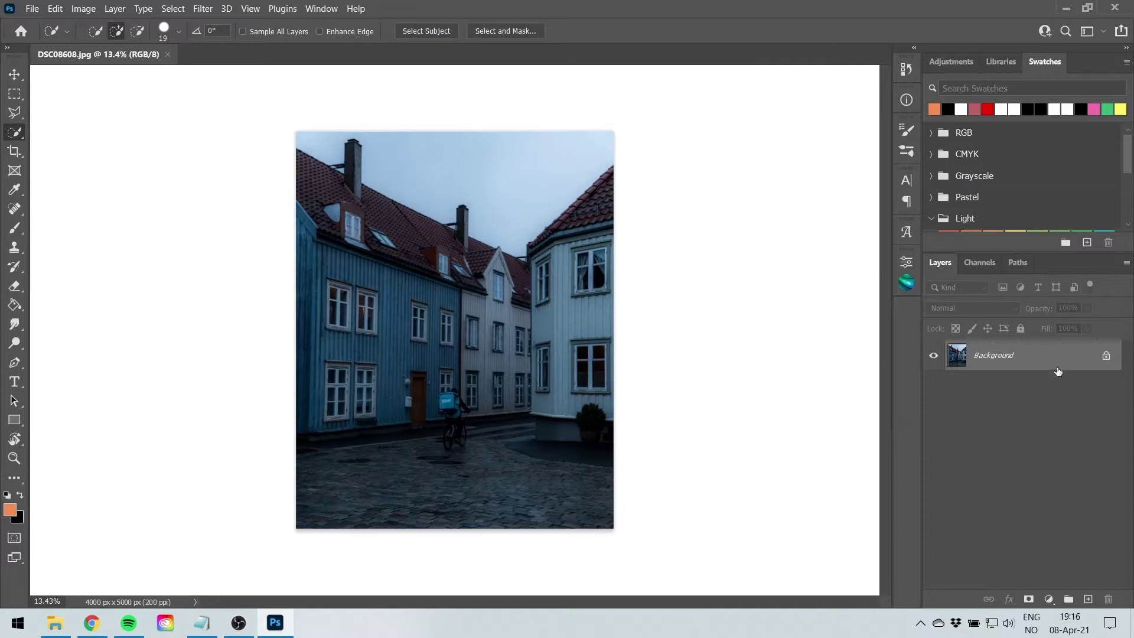
Duplicate the Background layer, name the copy "main", and hide the original Background layer
{"action": "key", "text": "ctrl+j"}
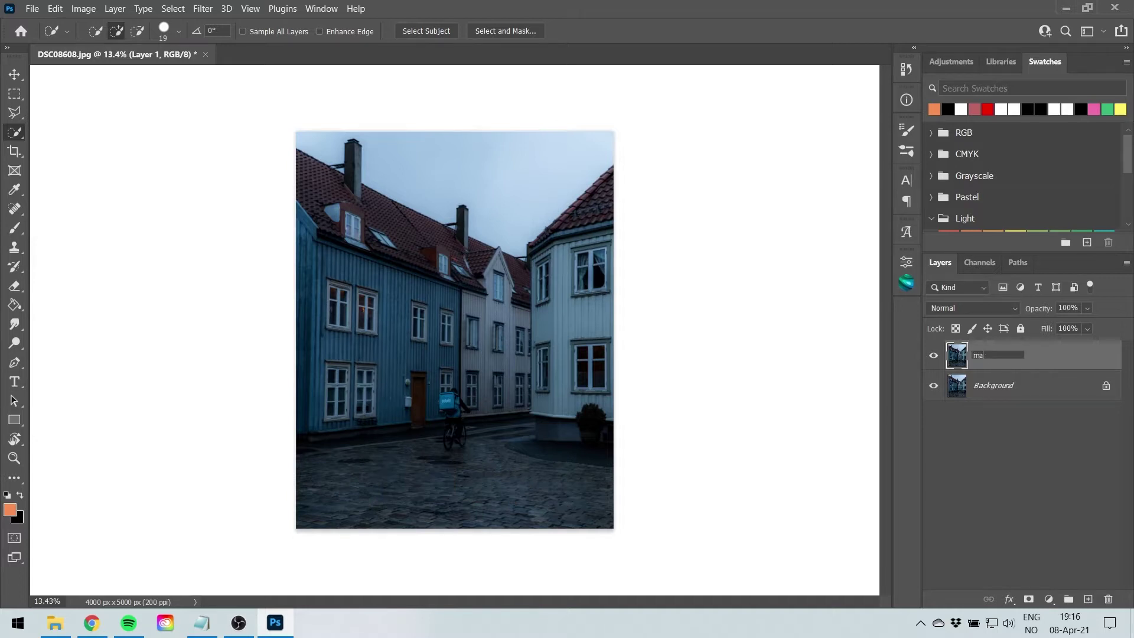
{"action": "type", "text": "in"}
{"action": "key", "text": "Return"}
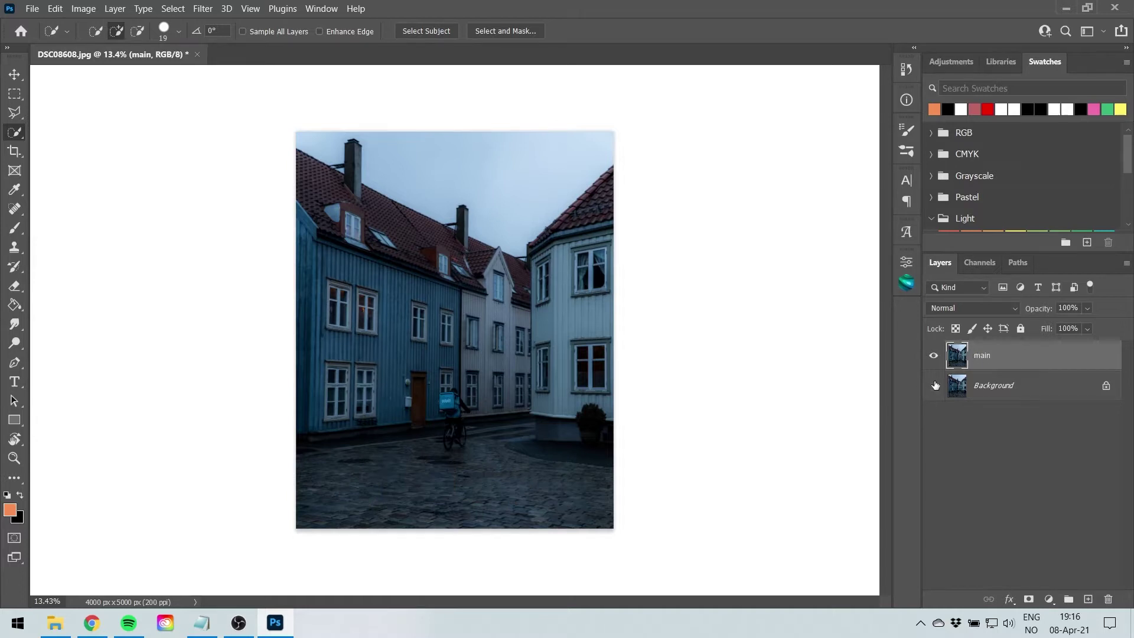
{"action": "left_click", "coordinate": [995, 389]}
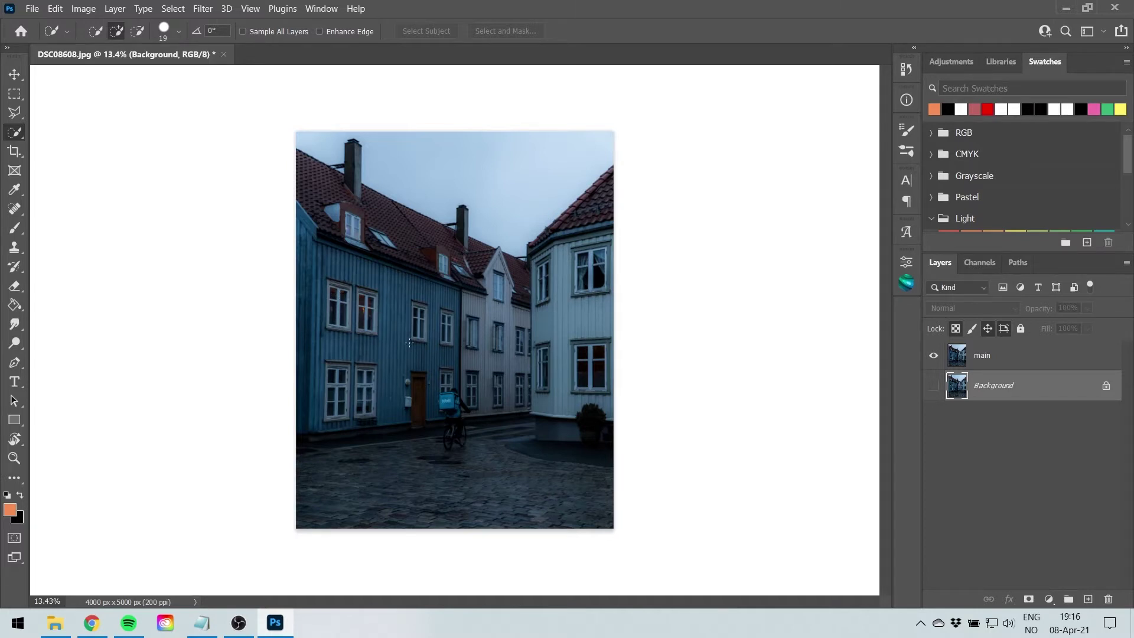
Choose the Polygonal Lasso tool and make the main layer active
{"action": "left_click", "coordinate": [12, 116]}
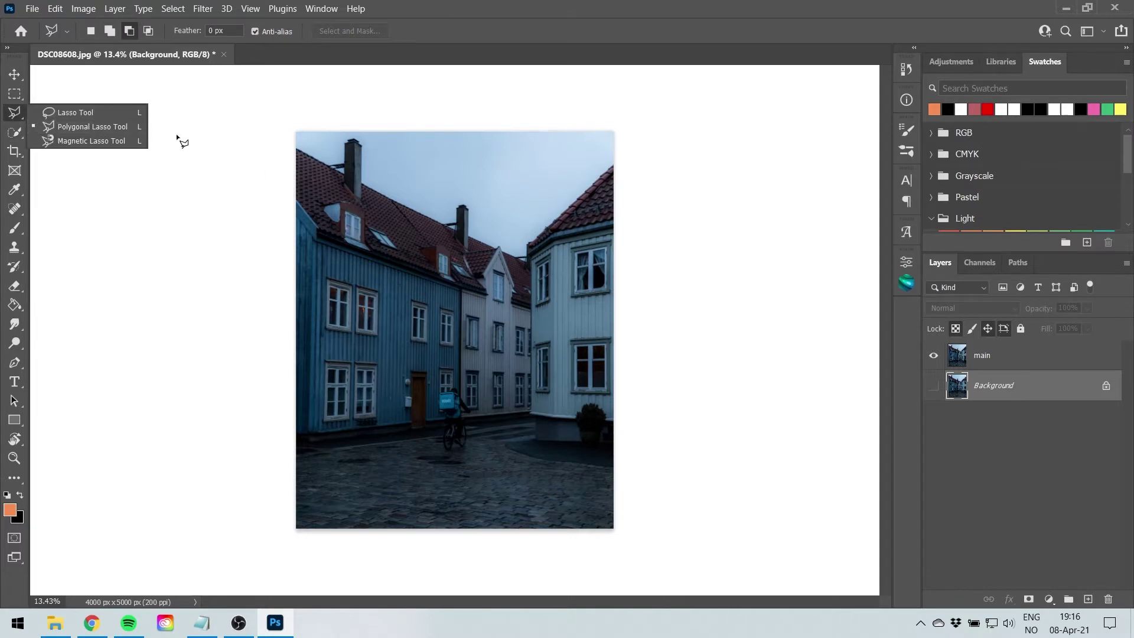
{"action": "left_click", "coordinate": [122, 129]}
{"action": "left_click", "coordinate": [18, 112]}
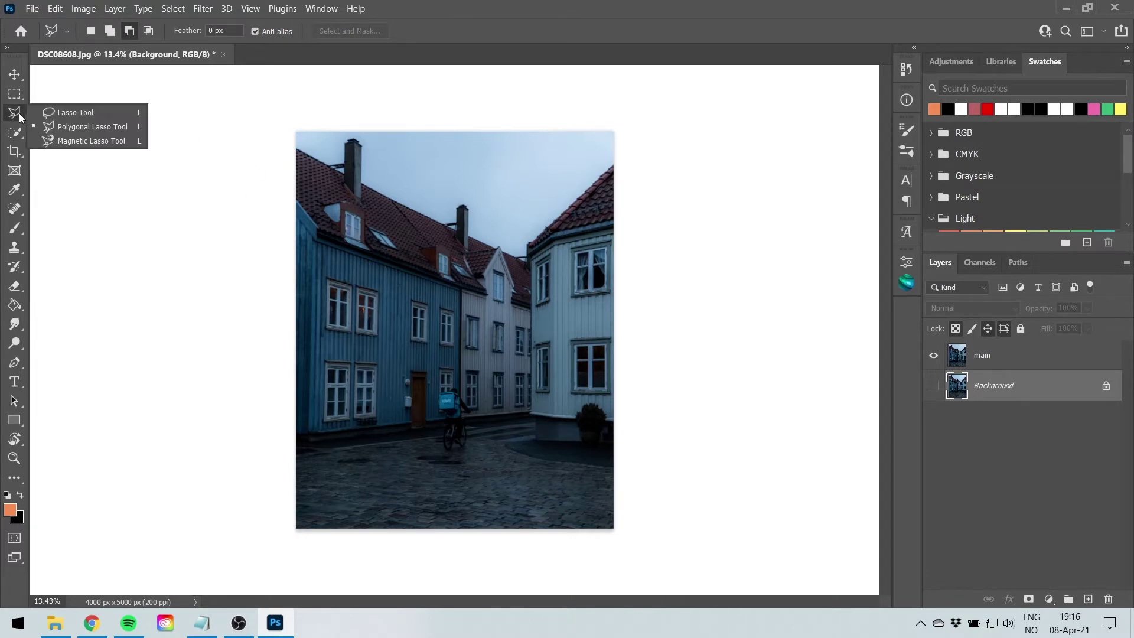
{"action": "left_click", "coordinate": [84, 127]}
{"action": "key", "text": "ctrl+plus"}
{"action": "scroll", "coordinate": [337, 292], "scroll_direction": "up", "scroll_amount": 2}
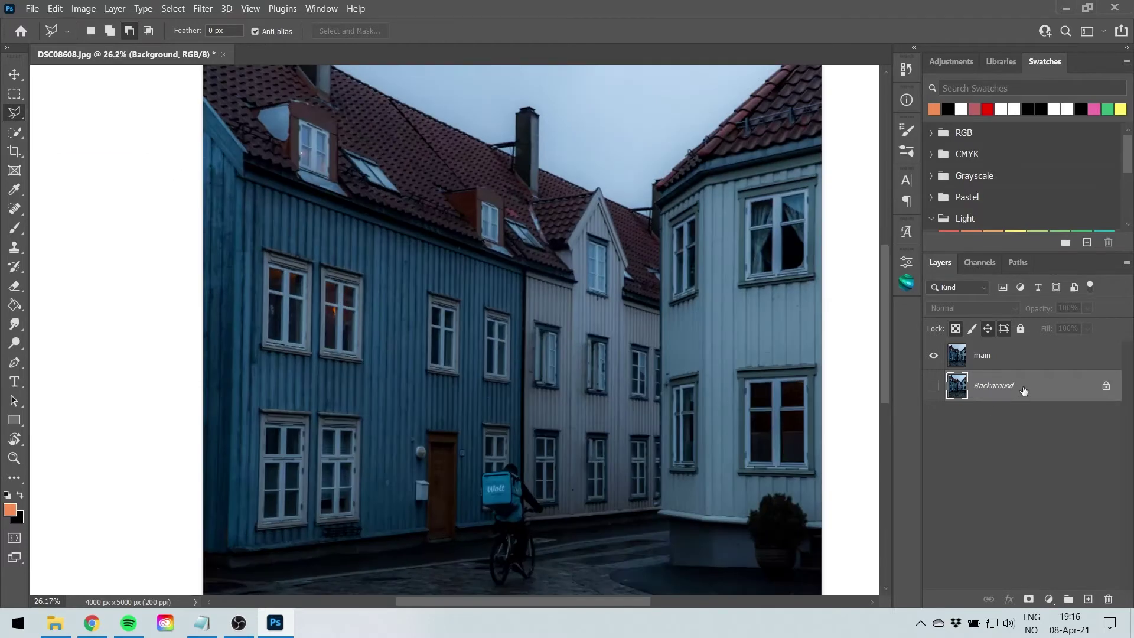
{"action": "left_click", "coordinate": [1061, 354]}
Outline the whole glass area of the blue house's upper-left window with the Polygonal Lasso in add-to-selection mode
{"action": "scroll", "coordinate": [248, 278], "scroll_direction": "up", "scroll_amount": 5}
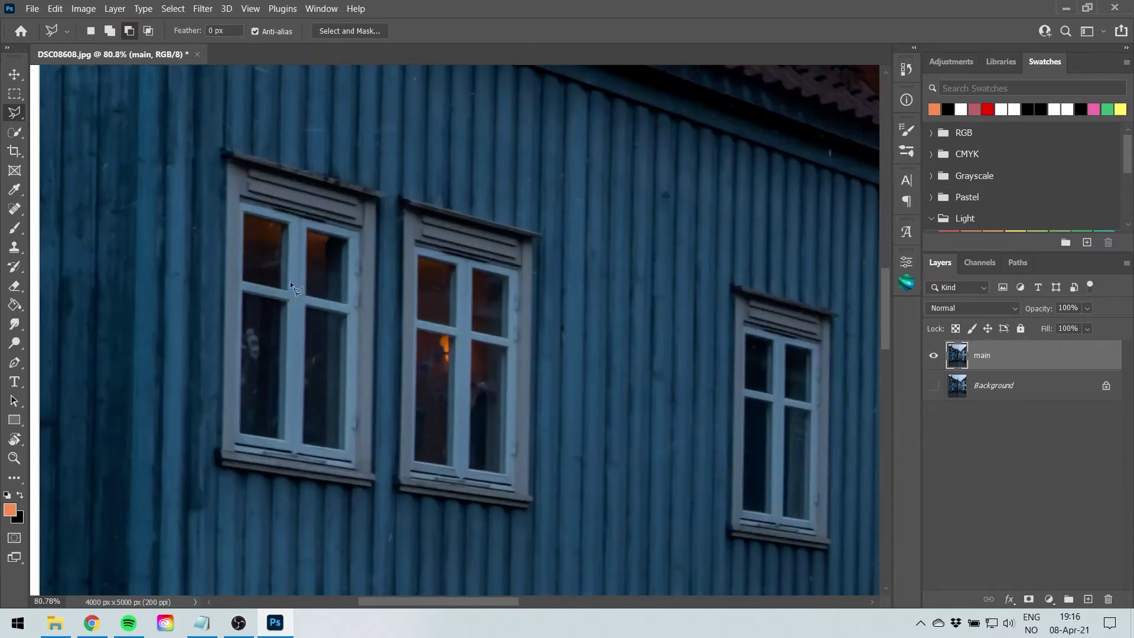
{"action": "scroll", "coordinate": [250, 226], "scroll_direction": "up", "scroll_amount": 4}
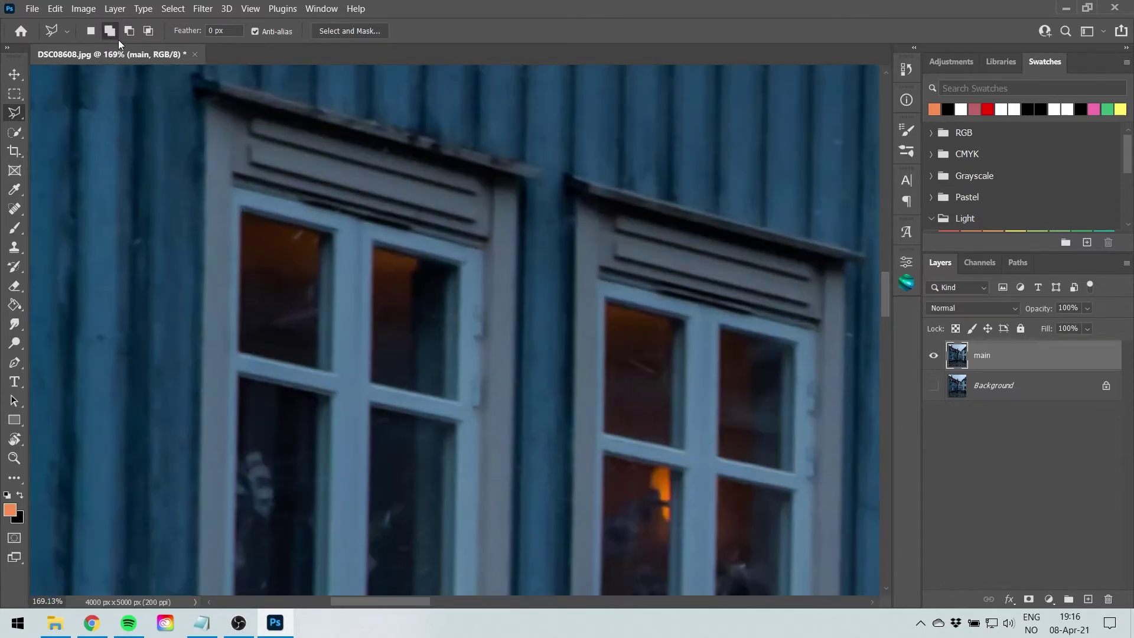
{"action": "left_click", "coordinate": [240, 207]}
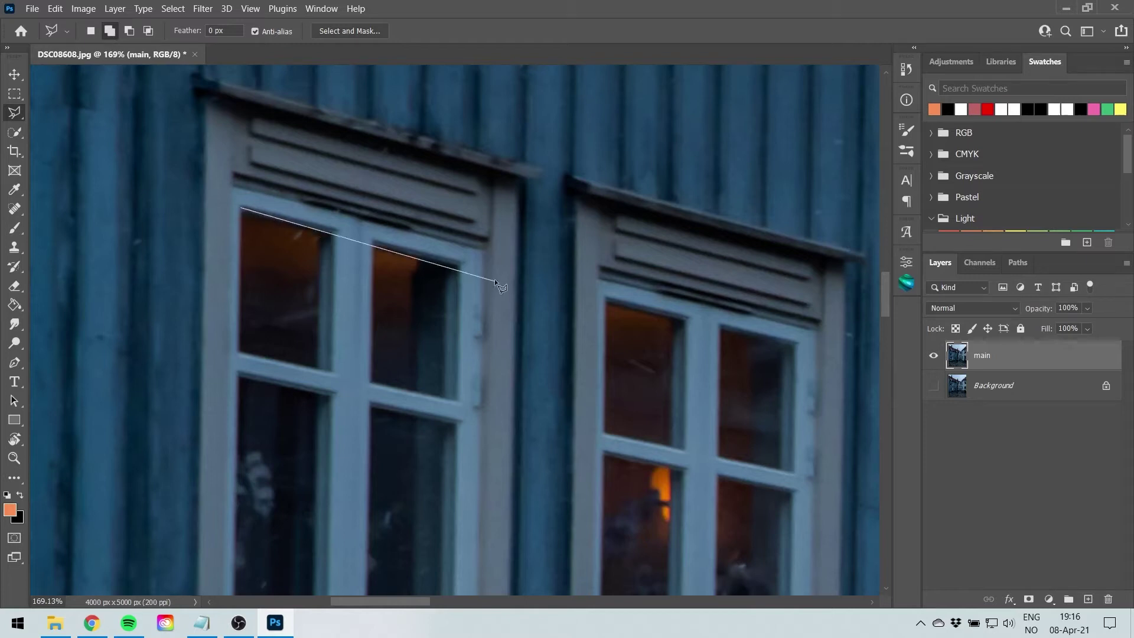
{"action": "left_click", "coordinate": [463, 261]}
{"action": "key", "text": "space"}
{"action": "left_click_drag", "start_coordinate": [446, 410], "coordinate": [421, 192]}
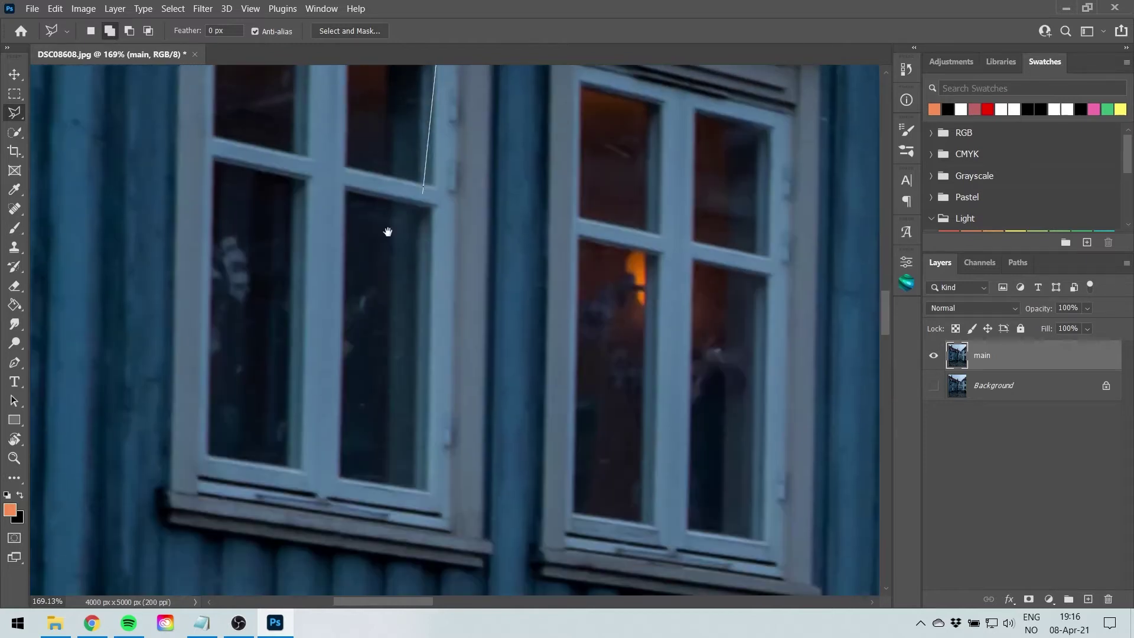
{"action": "left_click_drag", "start_coordinate": [376, 339], "coordinate": [374, 318]}
{"action": "left_click", "coordinate": [425, 465]}
{"action": "left_click", "coordinate": [207, 430]}
{"action": "left_click_drag", "start_coordinate": [264, 227], "coordinate": [274, 469]}
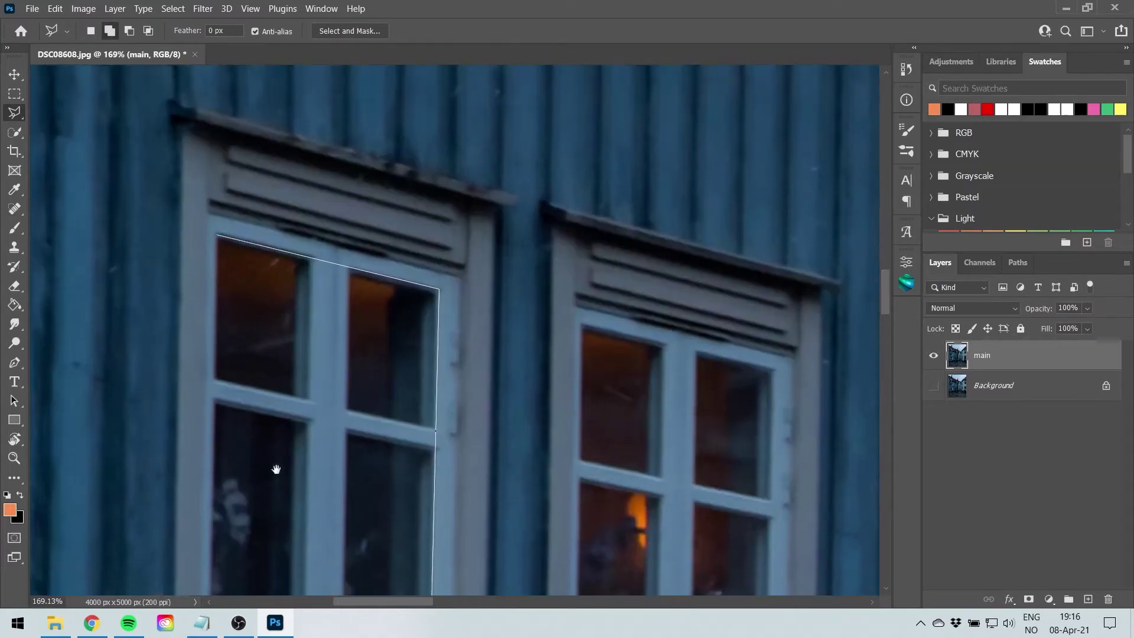
{"action": "left_click", "coordinate": [218, 236]}
Subtract the vertical centre bar of the upper-left window from the selection
{"action": "left_click", "coordinate": [125, 33]}
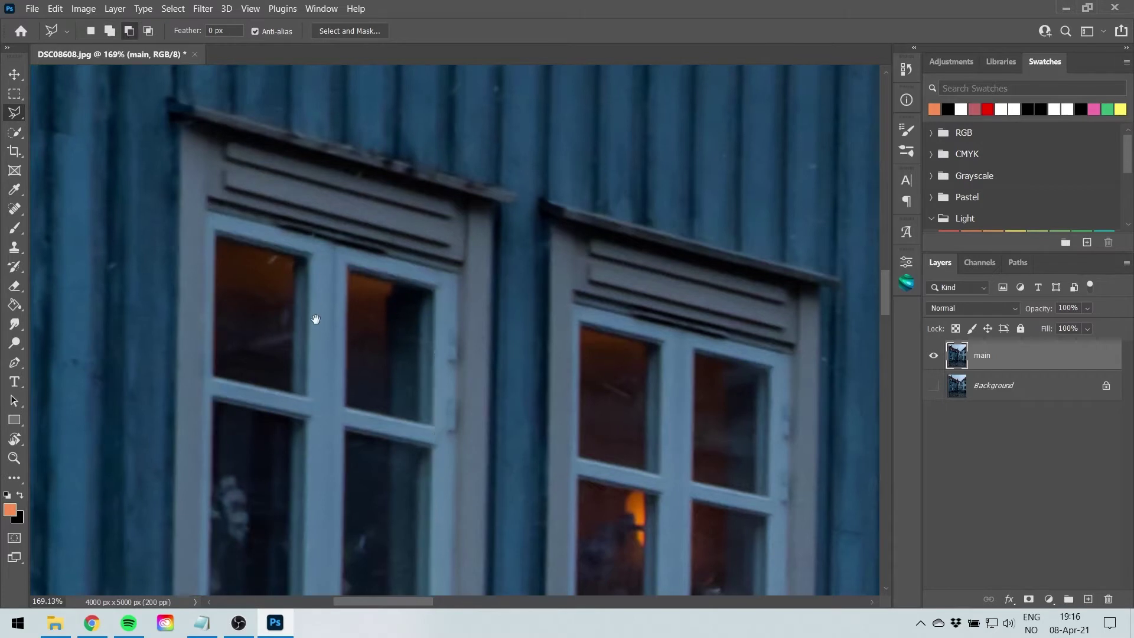
{"action": "left_click_drag", "start_coordinate": [310, 239], "coordinate": [279, 151]}
{"action": "left_click", "coordinate": [279, 152]}
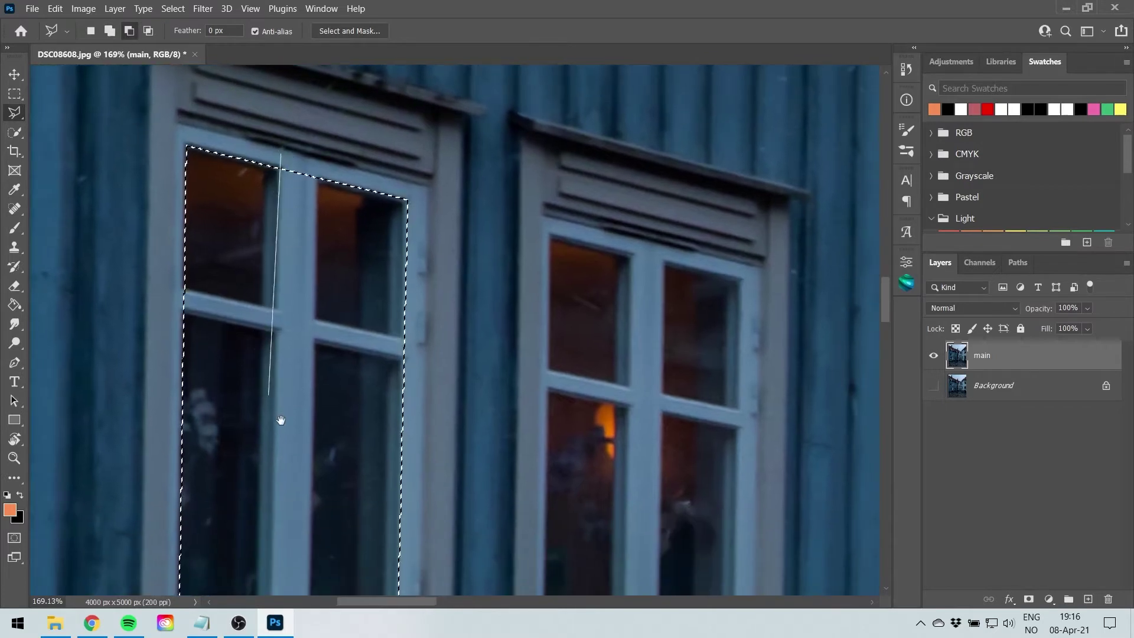
{"action": "left_click_drag", "start_coordinate": [278, 420], "coordinate": [268, 223]}
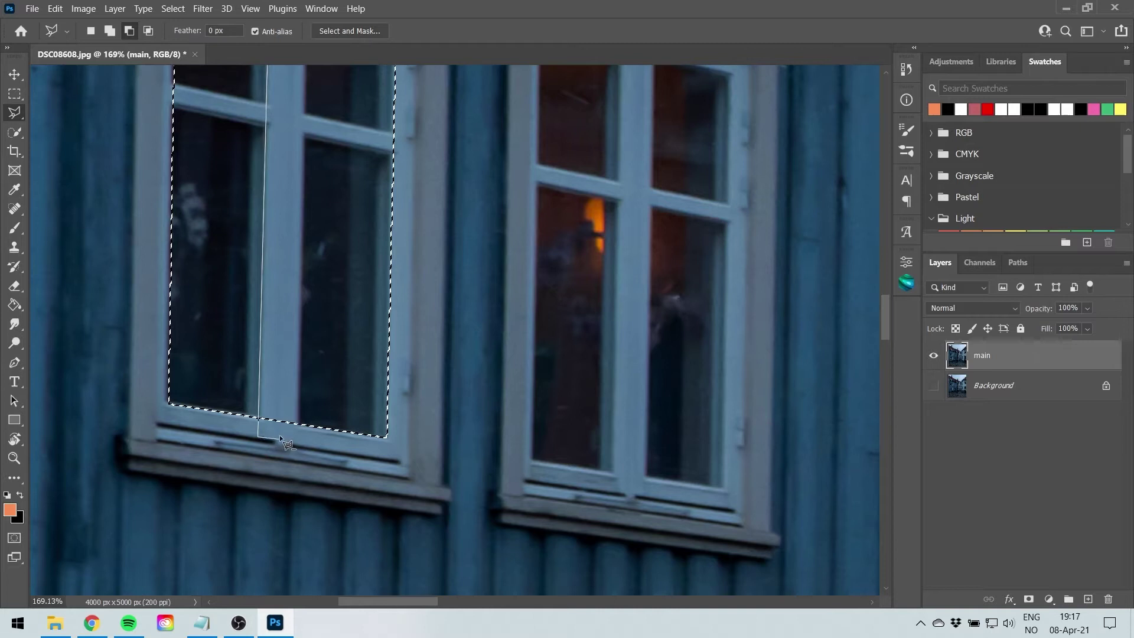
{"action": "left_click", "coordinate": [298, 430]}
{"action": "left_click_drag", "start_coordinate": [308, 150], "coordinate": [286, 339]}
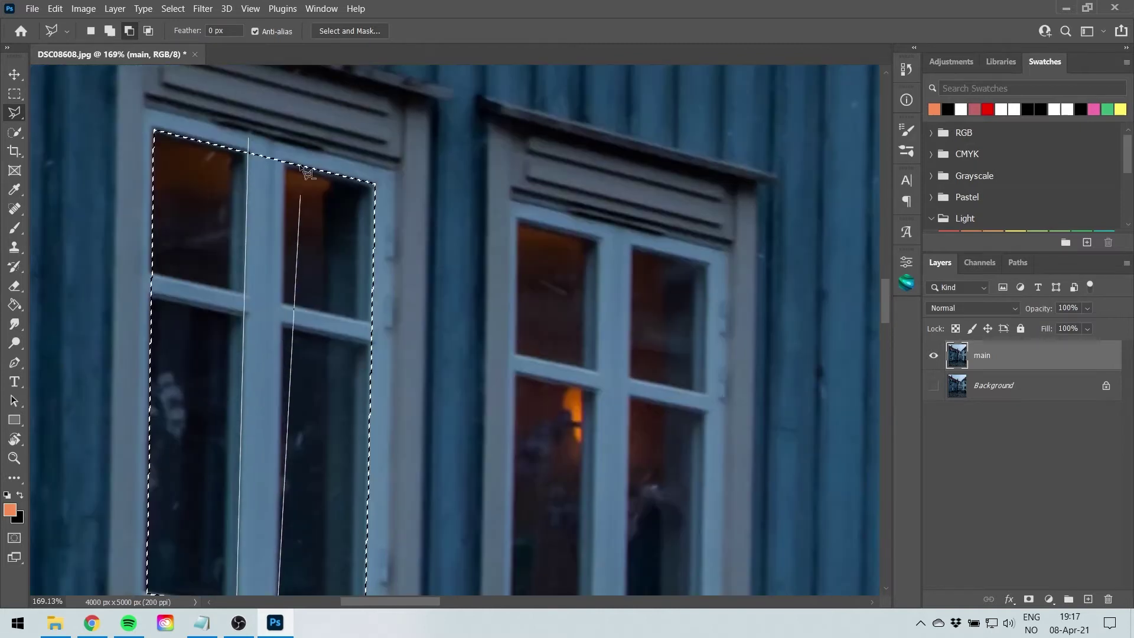
{"action": "left_click", "coordinate": [282, 143]}
{"action": "left_click", "coordinate": [248, 141]}
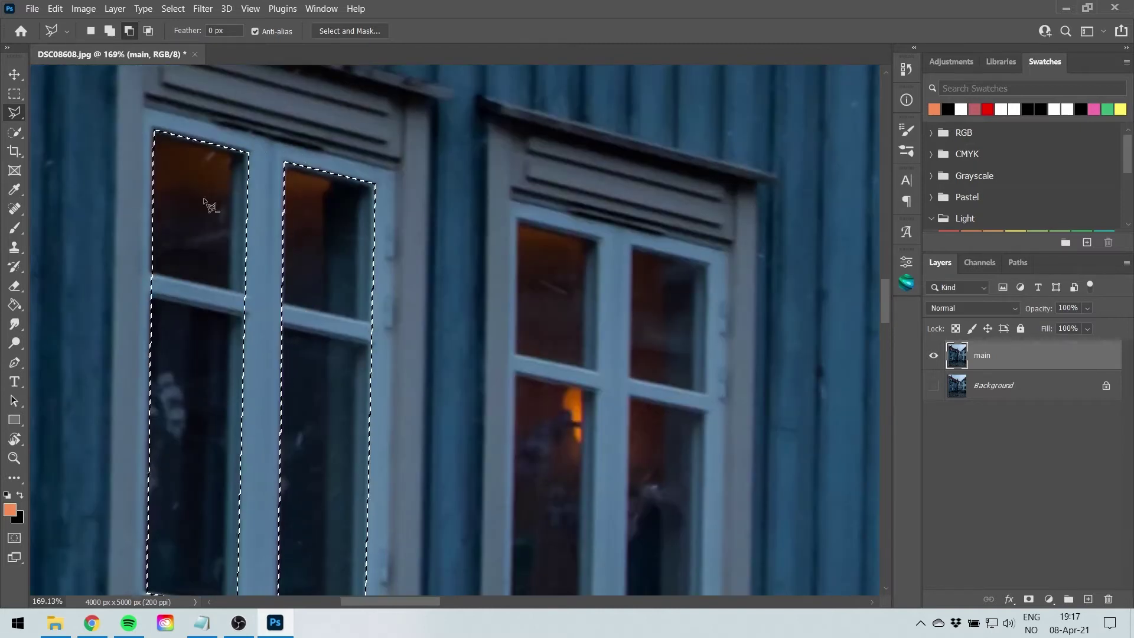
Subtract the horizontal crossbar of the upper-left window from the selection, leaving only its four panes
{"action": "left_click", "coordinate": [144, 273]}
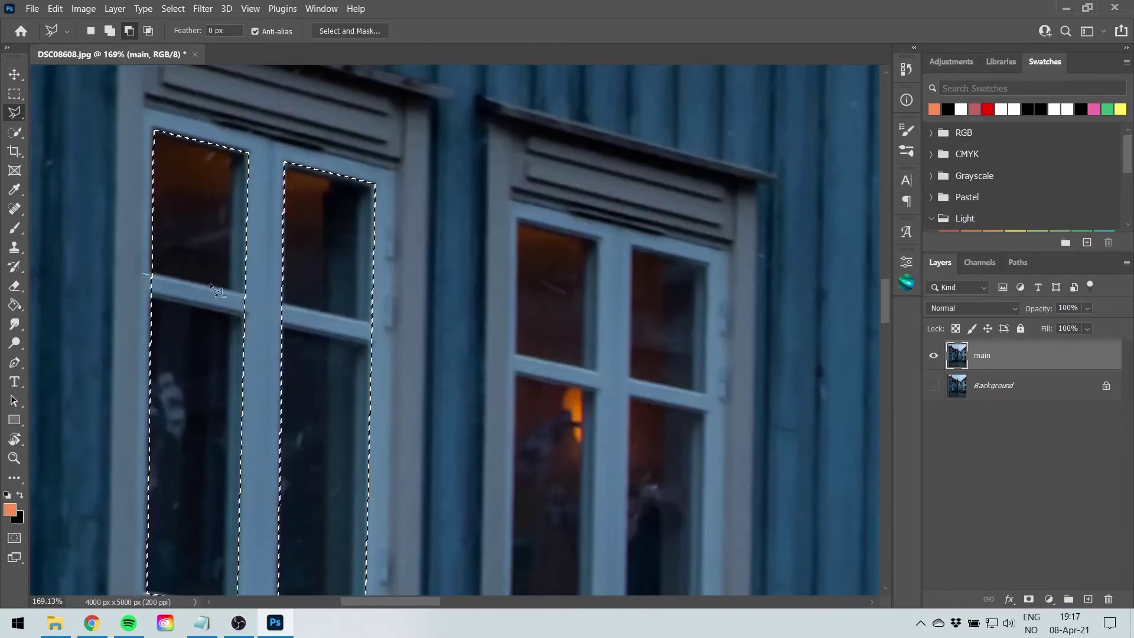
{"action": "left_click", "coordinate": [381, 324]}
{"action": "left_click", "coordinate": [380, 341]}
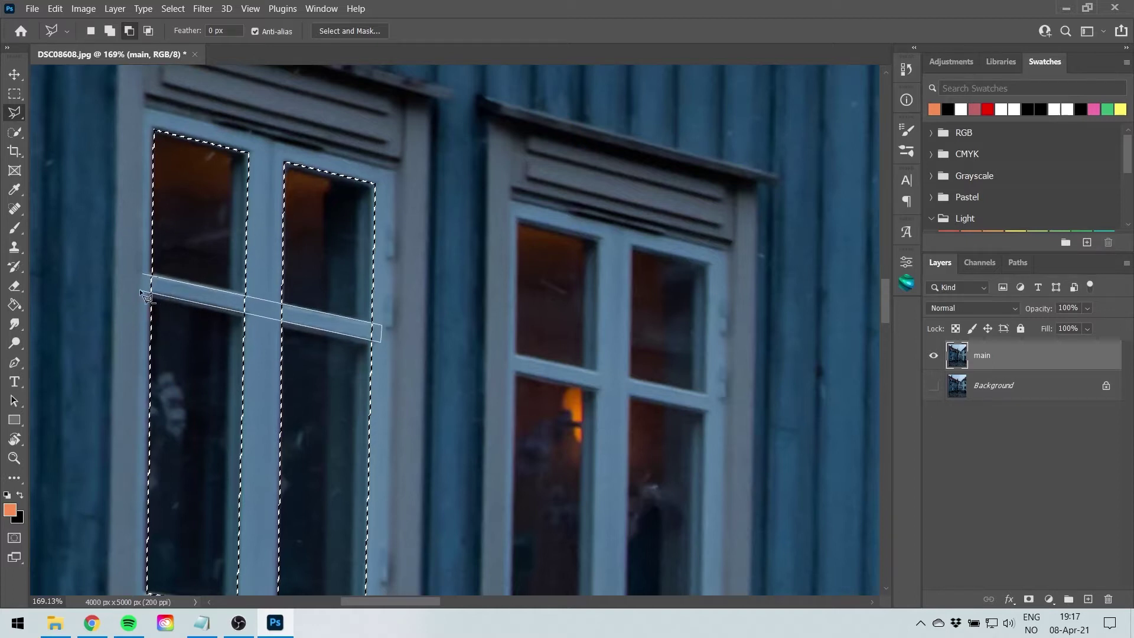
{"action": "left_click", "coordinate": [146, 277]}
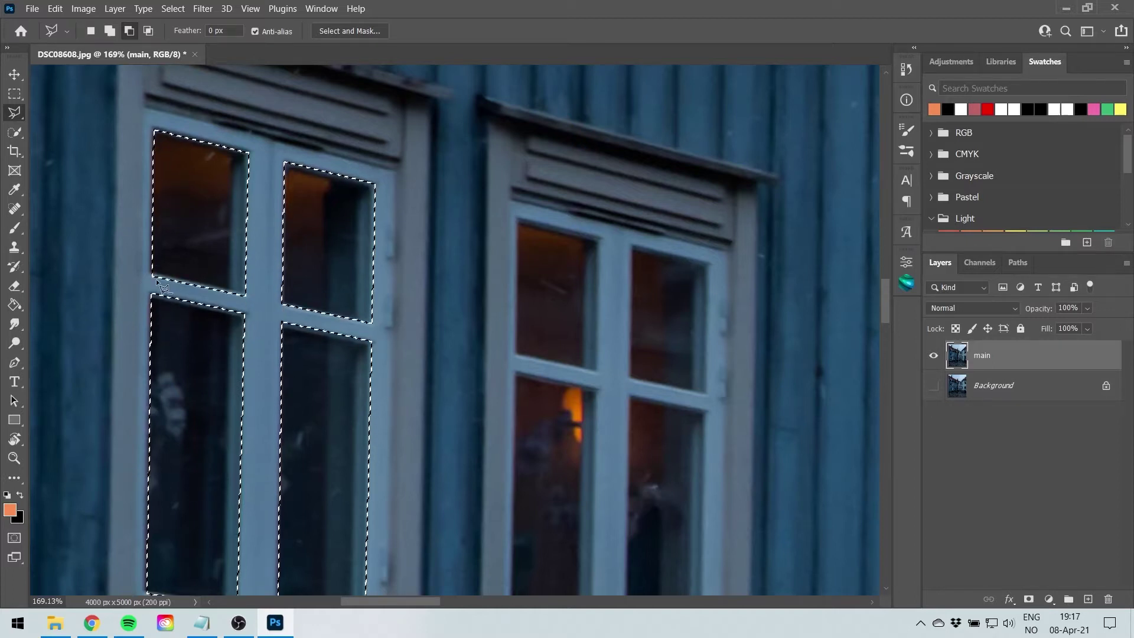
Add the whole glass area of the adjacent second upper window on the blue house to the selection
{"action": "scroll", "coordinate": [302, 319], "scroll_direction": "down", "scroll_amount": 5}
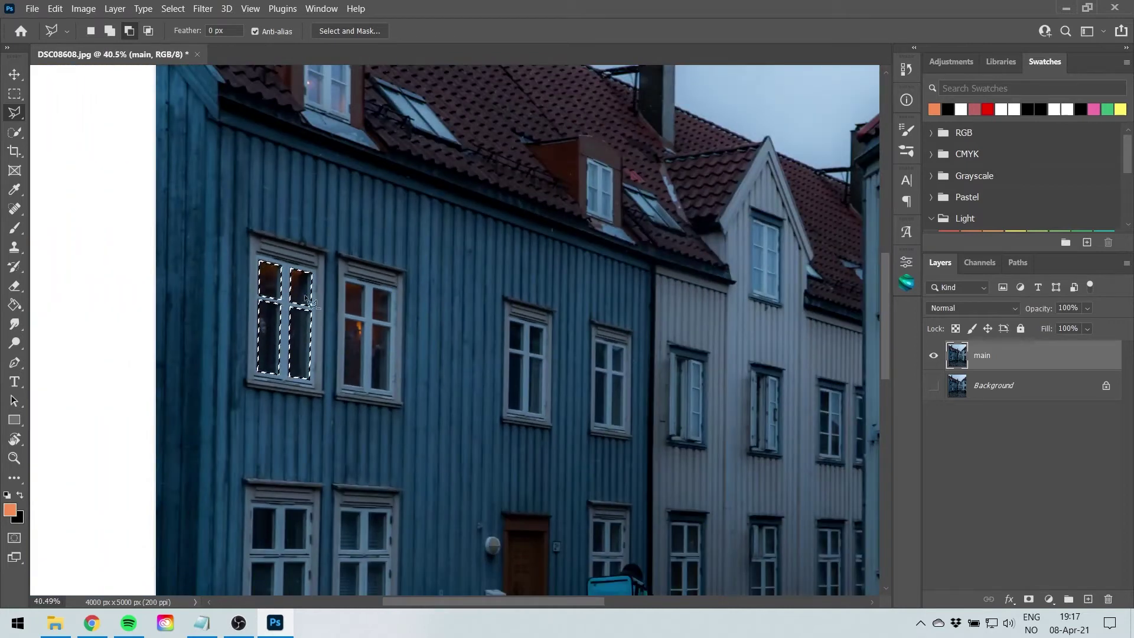
{"action": "scroll", "coordinate": [285, 339], "scroll_direction": "up", "scroll_amount": 6}
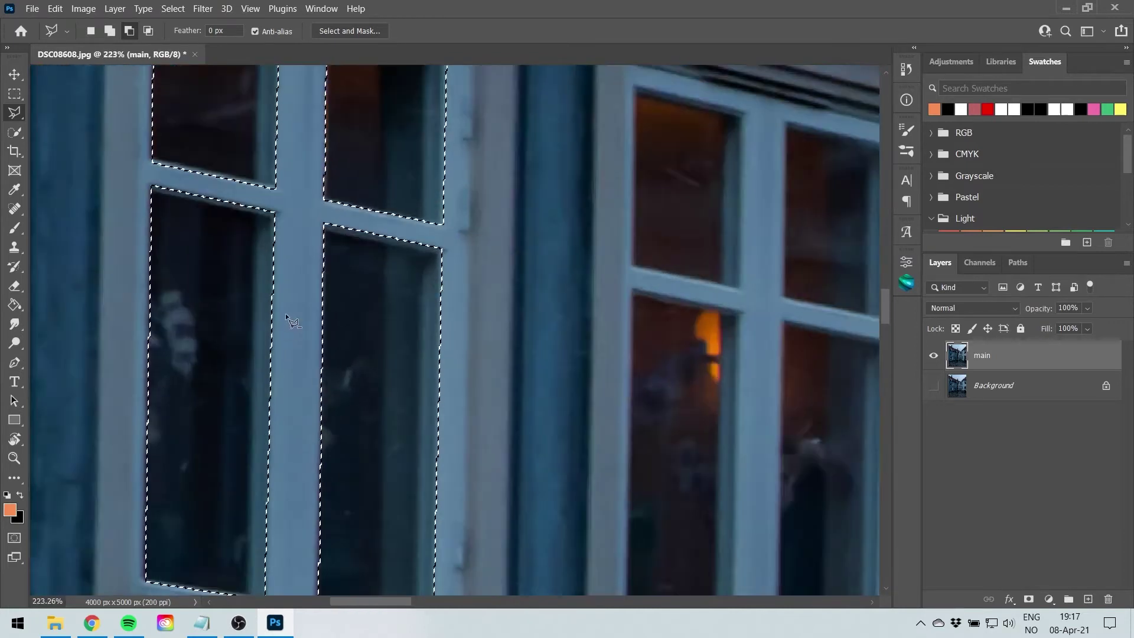
{"action": "scroll", "coordinate": [410, 256], "scroll_direction": "down", "scroll_amount": 4}
{"action": "scroll", "coordinate": [488, 208], "scroll_direction": "up", "scroll_amount": 6}
{"action": "left_click", "coordinate": [367, 215]}
{"action": "left_click", "coordinate": [475, 141]}
{"action": "scroll", "coordinate": [467, 236], "scroll_direction": "down", "scroll_amount": 5}
{"action": "left_click", "coordinate": [420, 418]}
{"action": "left_click", "coordinate": [193, 380]}
{"action": "left_click_drag", "start_coordinate": [204, 207], "coordinate": [288, 550]}
{"action": "left_click", "coordinate": [278, 210]}
Subtract the horizontal crossbar of the blue house's second upper window from the selection
{"action": "left_click", "coordinate": [129, 31]}
{"action": "left_click", "coordinate": [264, 367]}
{"action": "left_click", "coordinate": [526, 423]}
{"action": "scroll", "coordinate": [497, 408], "scroll_direction": "down", "scroll_amount": 6}
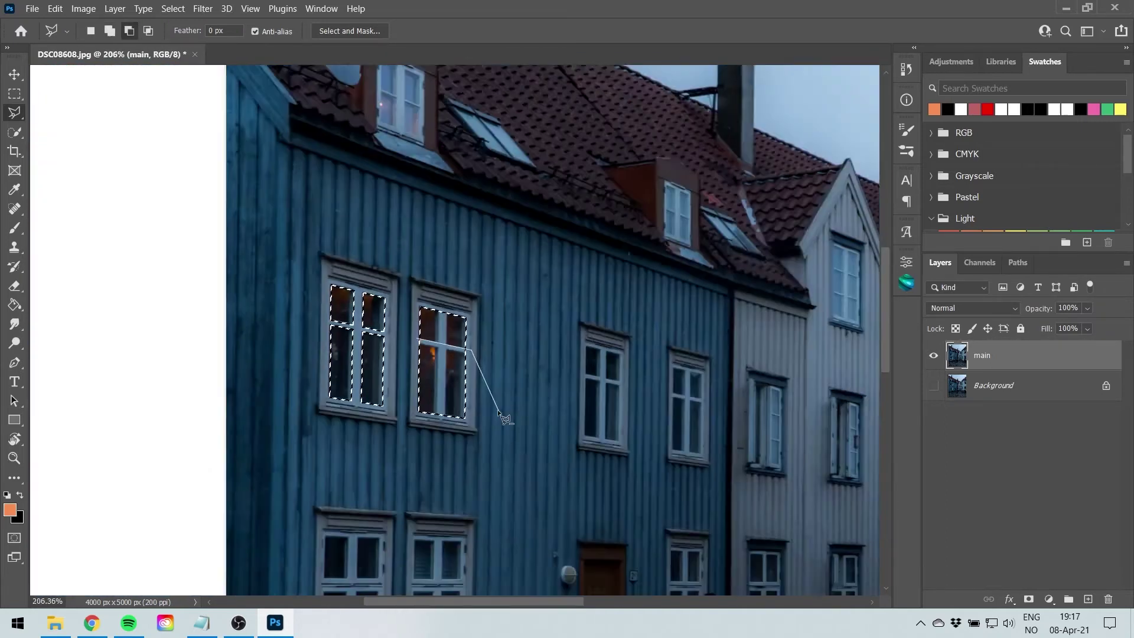
{"action": "scroll", "coordinate": [464, 354], "scroll_direction": "up", "scroll_amount": 8}
{"action": "left_click", "coordinate": [445, 420]}
{"action": "left_click", "coordinate": [63, 308]}
Subtract the vertical centre bar of the blue house's second upper window from the selection
{"action": "scroll", "coordinate": [236, 275], "scroll_direction": "down", "scroll_amount": 3}
{"action": "left_click", "coordinate": [218, 113]}
{"action": "scroll", "coordinate": [219, 355], "scroll_direction": "down", "scroll_amount": 5}
{"action": "left_click", "coordinate": [197, 474]}
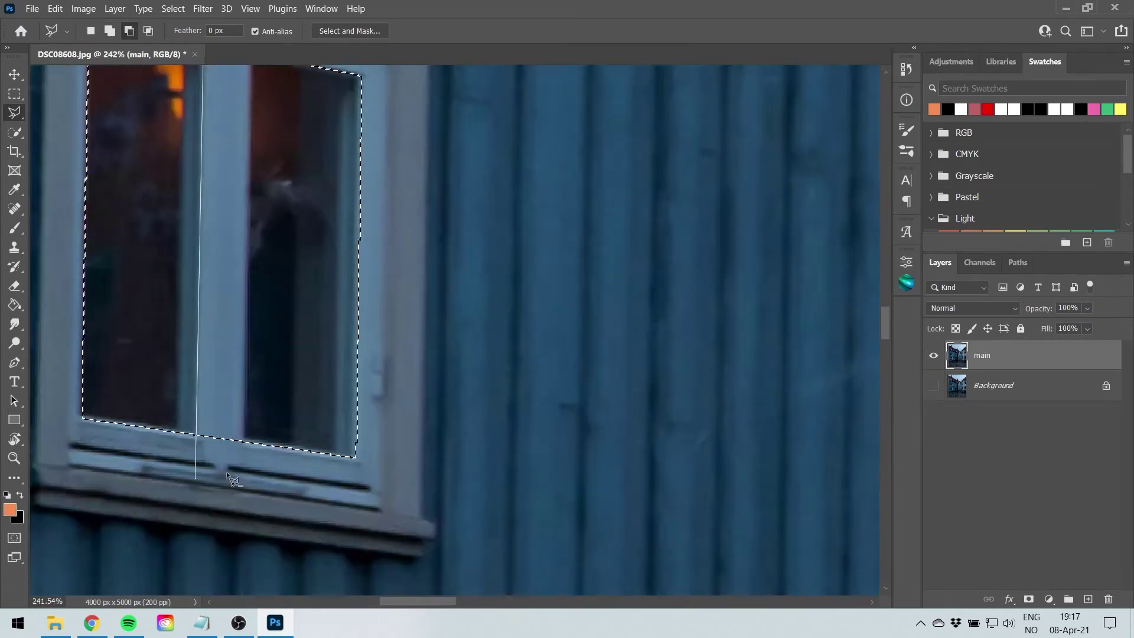
{"action": "left_click", "coordinate": [201, 113]}
{"action": "scroll", "coordinate": [246, 177], "scroll_direction": "down", "scroll_amount": 5}
Add the whole glass area of the blue house's second ground-floor window to the selection
{"action": "left_click", "coordinate": [108, 32]}
{"action": "left_click", "coordinate": [202, 113]}
{"action": "left_click", "coordinate": [372, 121]}
{"action": "left_click", "coordinate": [365, 584]}
{"action": "left_click", "coordinate": [233, 123]}
Subtract the vertical and horizontal bars of the blue house's second ground-floor window from the selection
{"action": "left_click", "coordinate": [130, 30]}
{"action": "left_click", "coordinate": [304, 115]}
{"action": "left_click", "coordinate": [294, 591]}
{"action": "left_click", "coordinate": [268, 108]}
{"action": "left_click", "coordinate": [187, 255]}
{"action": "left_click", "coordinate": [385, 254]}
{"action": "left_click", "coordinate": [370, 296]}
{"action": "left_click", "coordinate": [164, 299]}
{"action": "left_click", "coordinate": [187, 255]}
Add the narrow left glass strip of the light house's narrow ground-floor window to the selection
{"action": "scroll", "coordinate": [195, 260], "scroll_direction": "down", "scroll_amount": 10}
{"action": "scroll", "coordinate": [460, 281], "scroll_direction": "up", "scroll_amount": 11}
{"action": "scroll", "coordinate": [542, 266], "scroll_direction": "up", "scroll_amount": 6}
{"action": "left_click", "coordinate": [532, 245]}
{"action": "left_click", "coordinate": [581, 238]}
{"action": "left_click", "coordinate": [580, 507]}
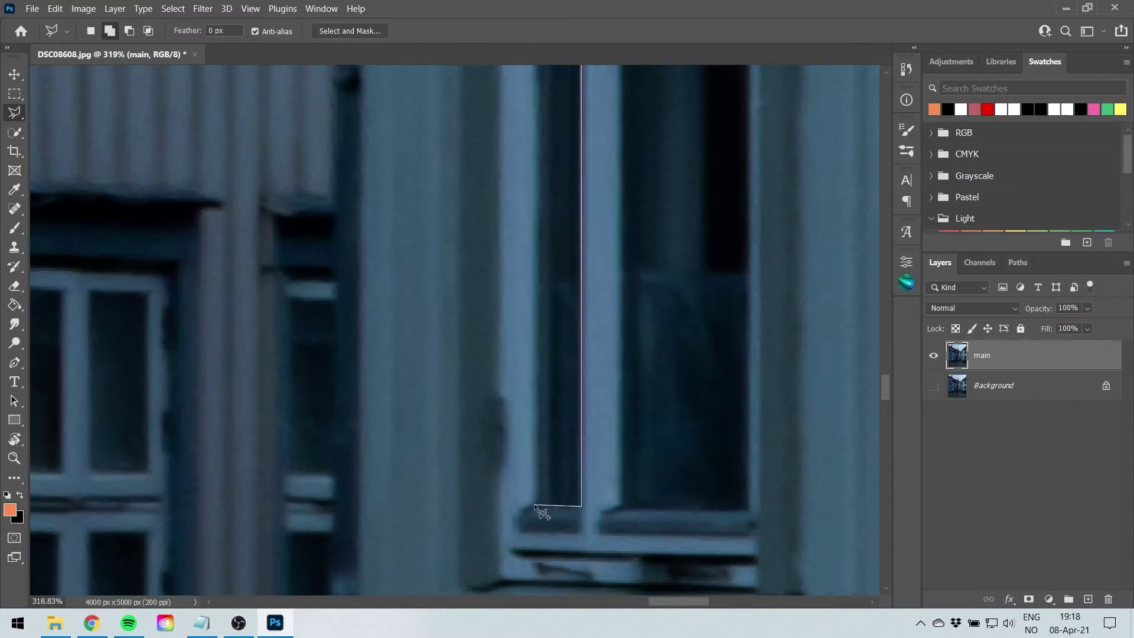
{"action": "left_click", "coordinate": [539, 510]}
{"action": "left_click", "coordinate": [544, 186]}
Add the wider right glass strip of the light house's narrow ground-floor window to the selection
{"action": "left_click", "coordinate": [110, 31]}
{"action": "left_click", "coordinate": [601, 179]}
{"action": "left_click", "coordinate": [612, 194]}
{"action": "scroll", "coordinate": [628, 406], "scroll_direction": "down", "scroll_amount": 8}
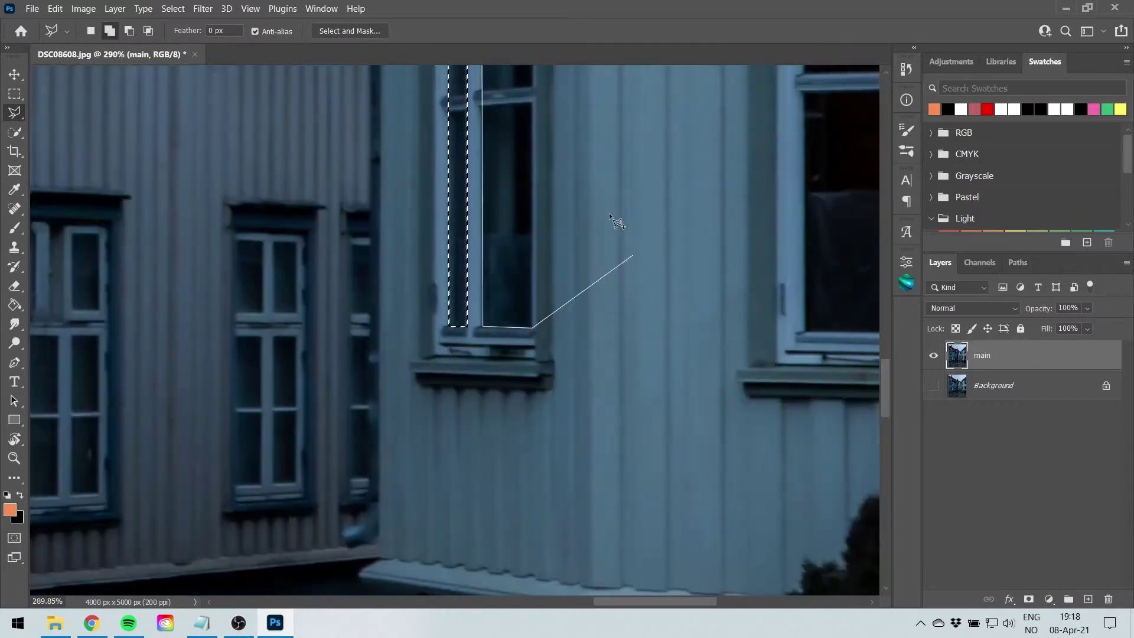
{"action": "left_click", "coordinate": [648, 175]}
{"action": "left_click", "coordinate": [541, 187]}
Subtract the crossbars of both glass strips in the light house's narrow window from the selection
{"action": "left_click", "coordinate": [130, 30]}
{"action": "left_click", "coordinate": [535, 398]}
{"action": "left_click", "coordinate": [687, 389]}
{"action": "left_click", "coordinate": [658, 421]}
{"action": "left_click", "coordinate": [537, 428]}
{"action": "left_click", "coordinate": [535, 399]}
{"action": "left_click", "coordinate": [465, 413]}
{"action": "left_click", "coordinate": [521, 406]}
{"action": "left_click", "coordinate": [525, 434]}
{"action": "left_click", "coordinate": [467, 438]}
{"action": "left_click", "coordinate": [465, 413]}
Add a new empty layer above the main layer, keeping the window panes selected
{"action": "scroll", "coordinate": [468, 417], "scroll_direction": "down", "scroll_amount": 13}
{"action": "scroll", "coordinate": [406, 282], "scroll_direction": "down", "scroll_amount": 6}
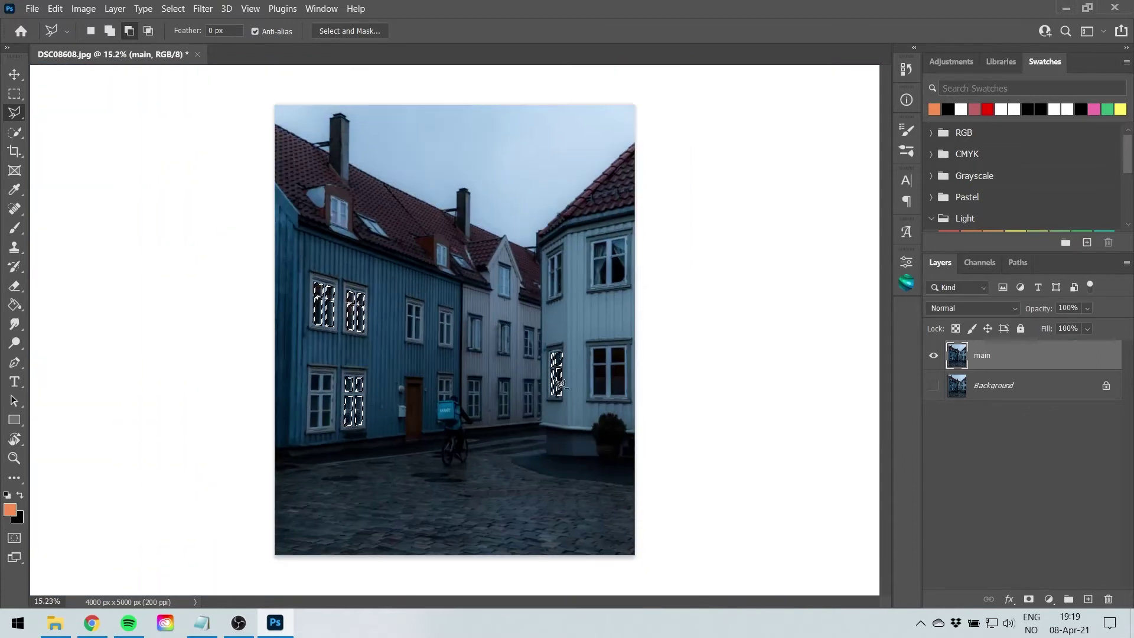
{"action": "scroll", "coordinate": [324, 305], "scroll_direction": "up", "scroll_amount": 5}
{"action": "scroll", "coordinate": [390, 298], "scroll_direction": "up", "scroll_amount": 3}
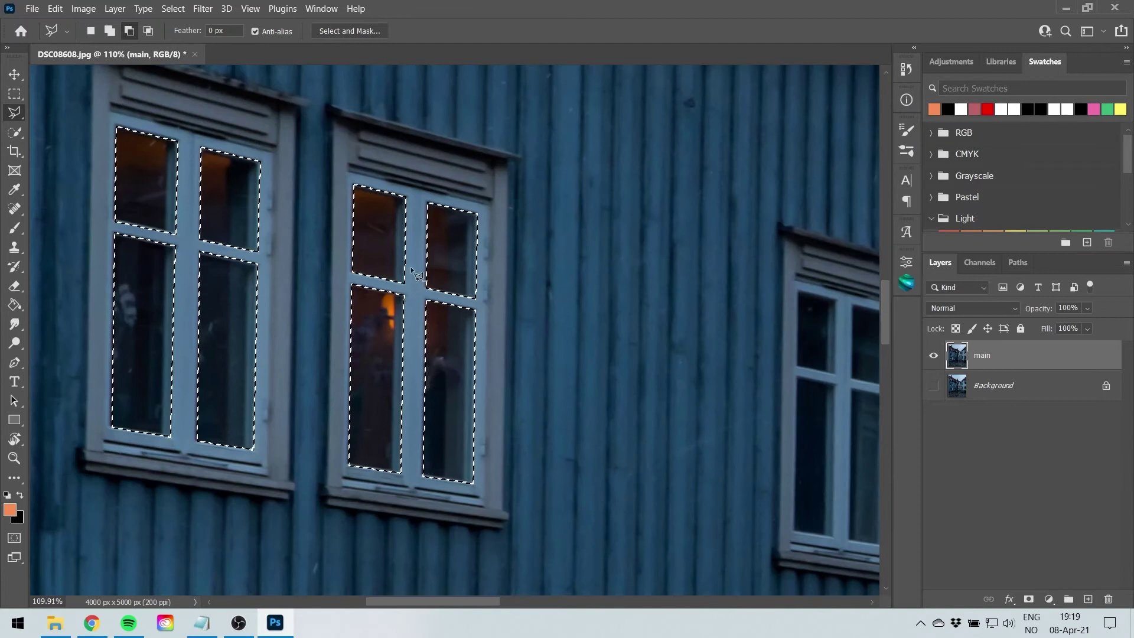
{"action": "scroll", "coordinate": [455, 322], "scroll_direction": "down", "scroll_amount": 4}
{"action": "scroll", "coordinate": [457, 327], "scroll_direction": "down", "scroll_amount": 2}
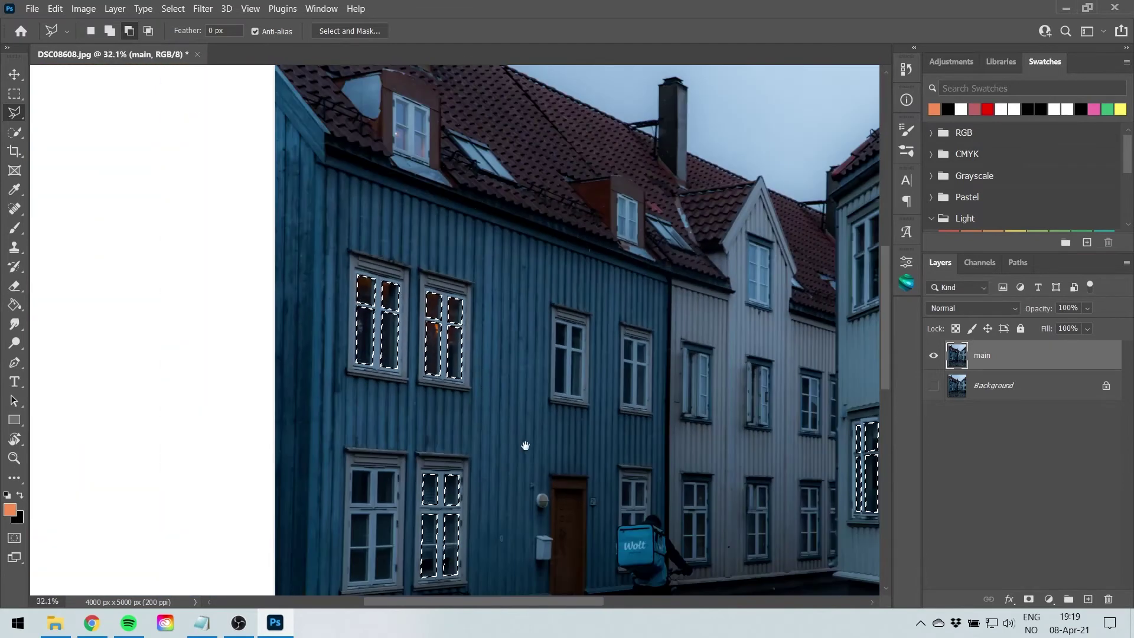
{"action": "scroll", "coordinate": [467, 355], "scroll_direction": "down", "scroll_amount": 1}
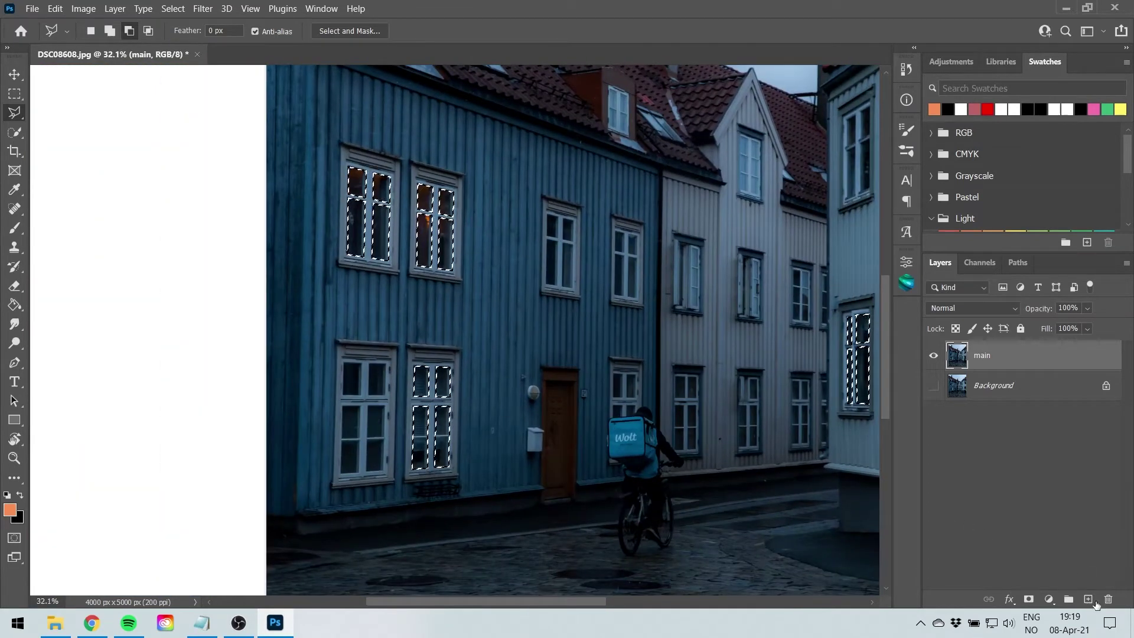
{"action": "left_click", "coordinate": [1090, 600]}
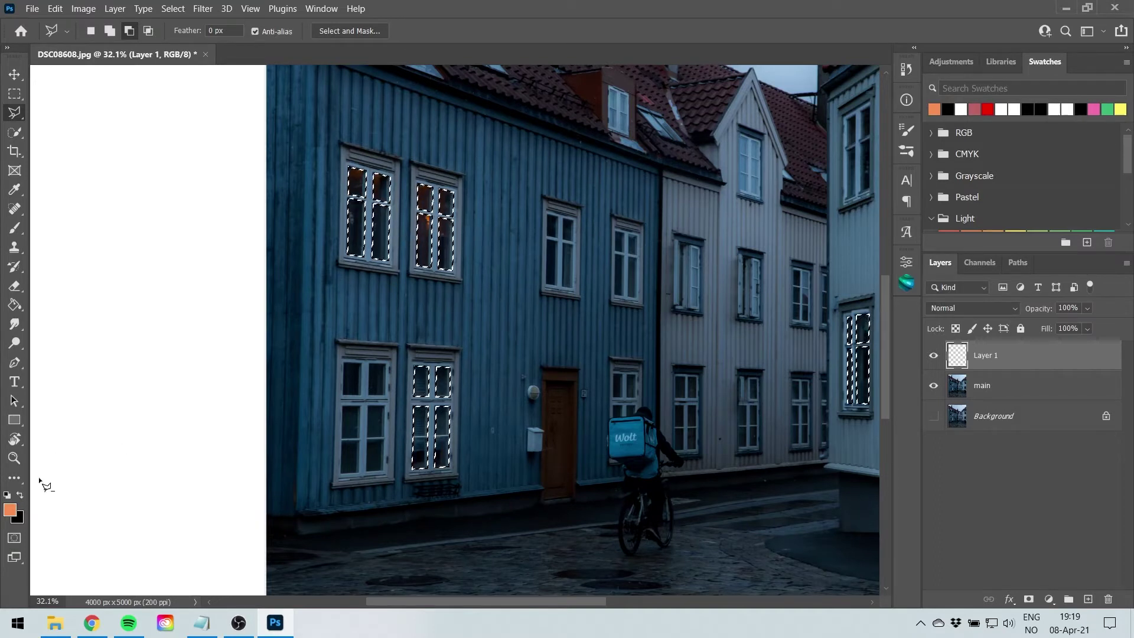
{"action": "left_click", "coordinate": [10, 509]}
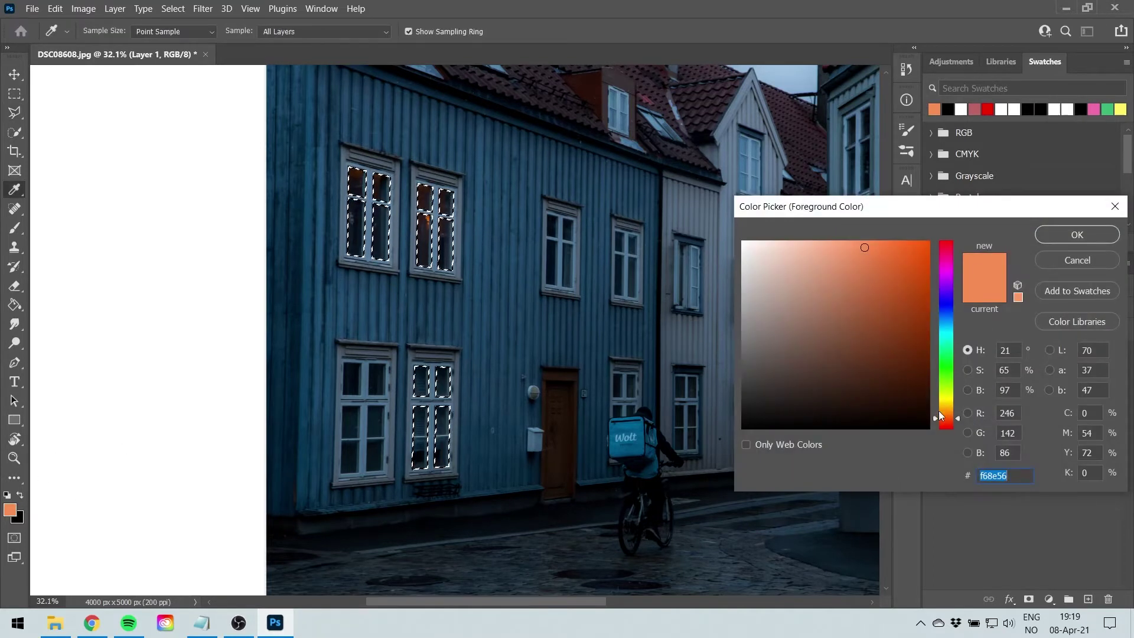
{"action": "type", "text": "fff000"}
{"action": "left_click", "coordinate": [943, 411]}
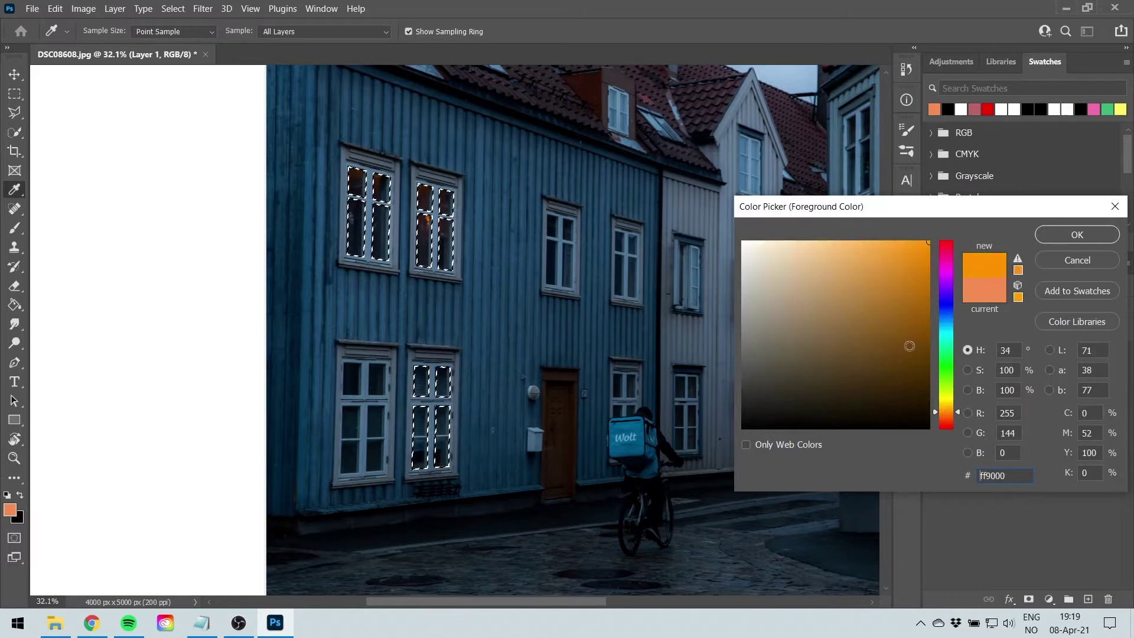
{"action": "mouse_move", "coordinate": [902, 329]}
{"action": "left_mouse_down"}
{"action": "mouse_move", "coordinate": [875, 222]}
{"action": "mouse_move", "coordinate": [864, 251]}
{"action": "mouse_move", "coordinate": [851, 251]}
{"action": "mouse_move", "coordinate": [848, 283]}
{"action": "mouse_move", "coordinate": [878, 255]}
{"action": "mouse_move", "coordinate": [924, 251]}
{"action": "mouse_move", "coordinate": [818, 246]}
{"action": "mouse_move", "coordinate": [820, 262]}
{"action": "left_mouse_up"}
{"action": "left_click", "coordinate": [1059, 261]}
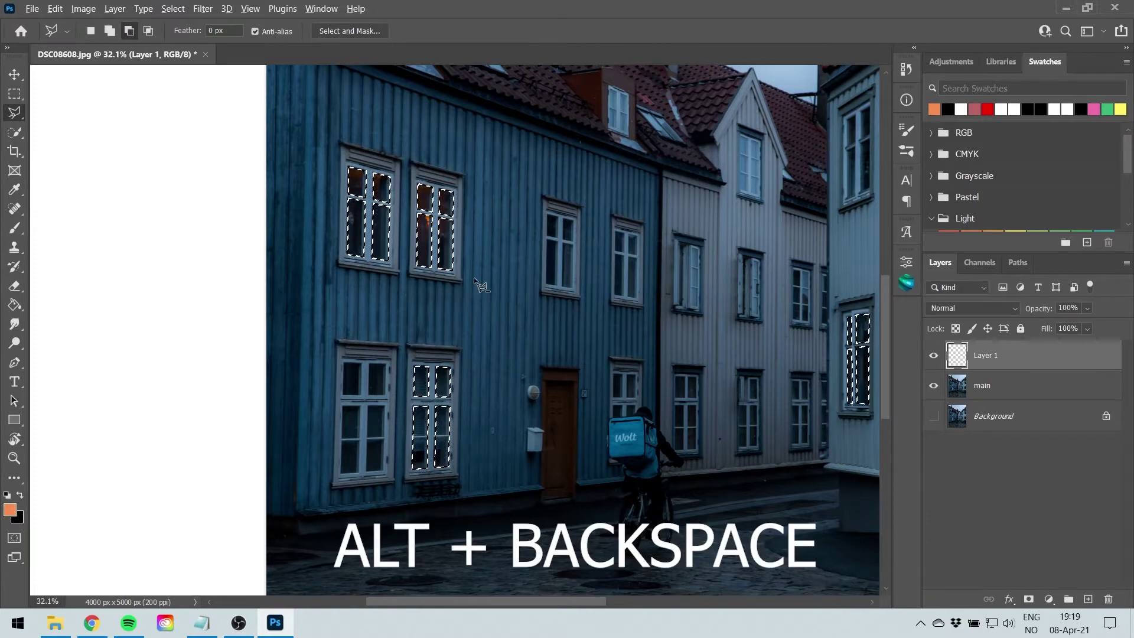
Fill the selected window panes with the orange foreground colour on the new layer and deselect
{"action": "key", "text": "alt+BackSpace"}
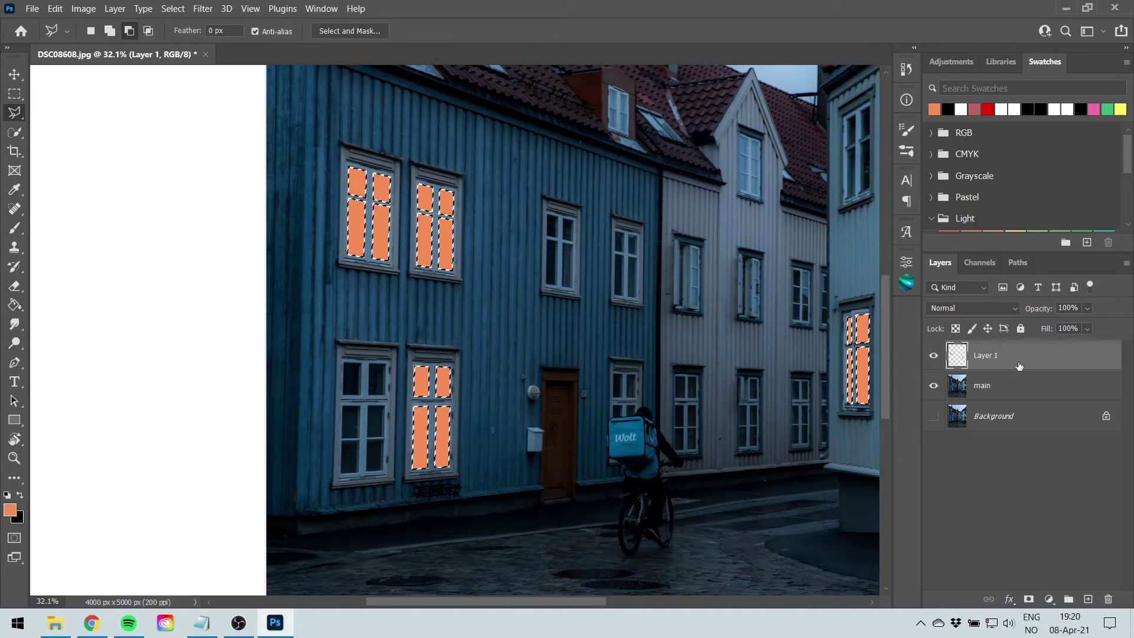
{"action": "key", "text": "ctrl+d"}
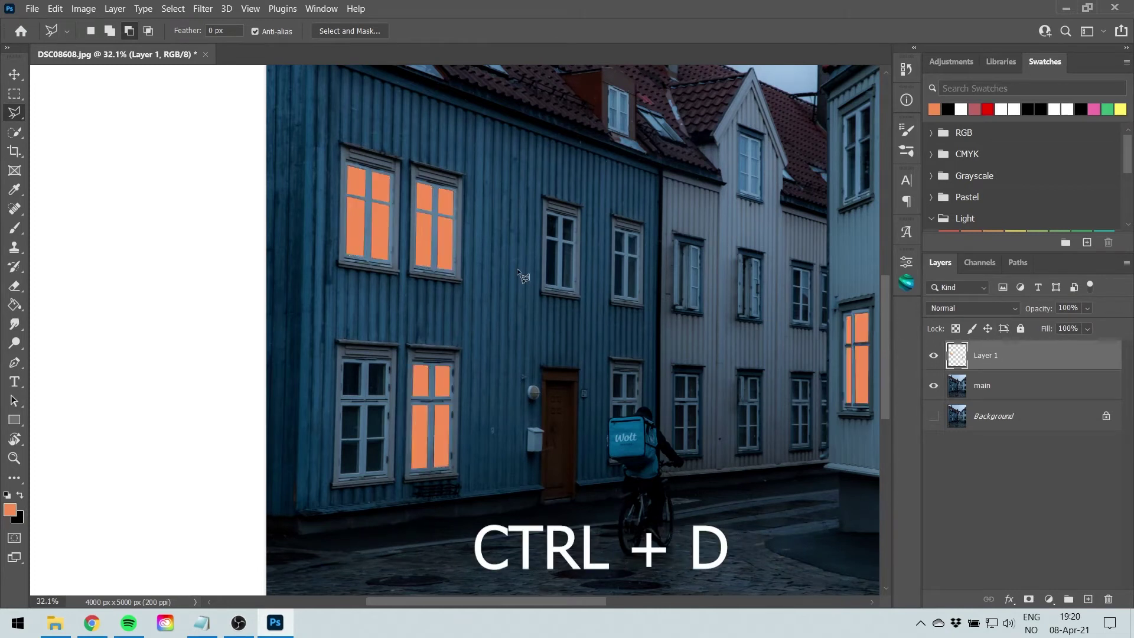
{"action": "scroll", "coordinate": [532, 330], "scroll_direction": "down", "scroll_amount": 3}
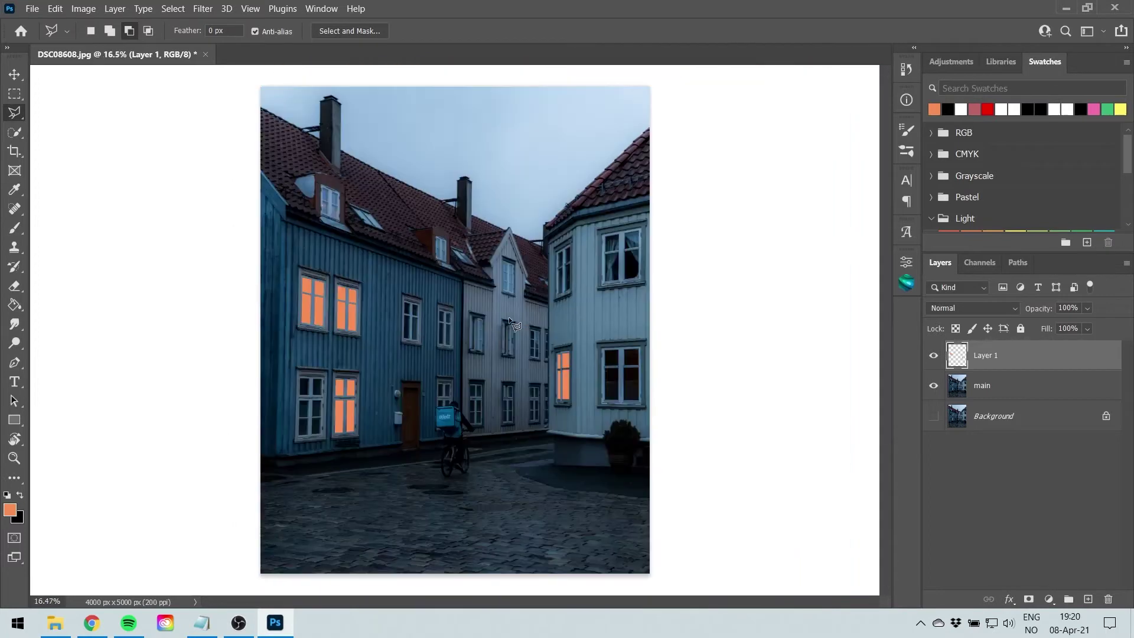
Add a Levels adjustment directly above the main layer with output levels 8 and 81 to darken the photo
{"action": "scroll", "coordinate": [566, 378], "scroll_direction": "up", "scroll_amount": 2}
{"action": "scroll", "coordinate": [473, 293], "scroll_direction": "down", "scroll_amount": 2}
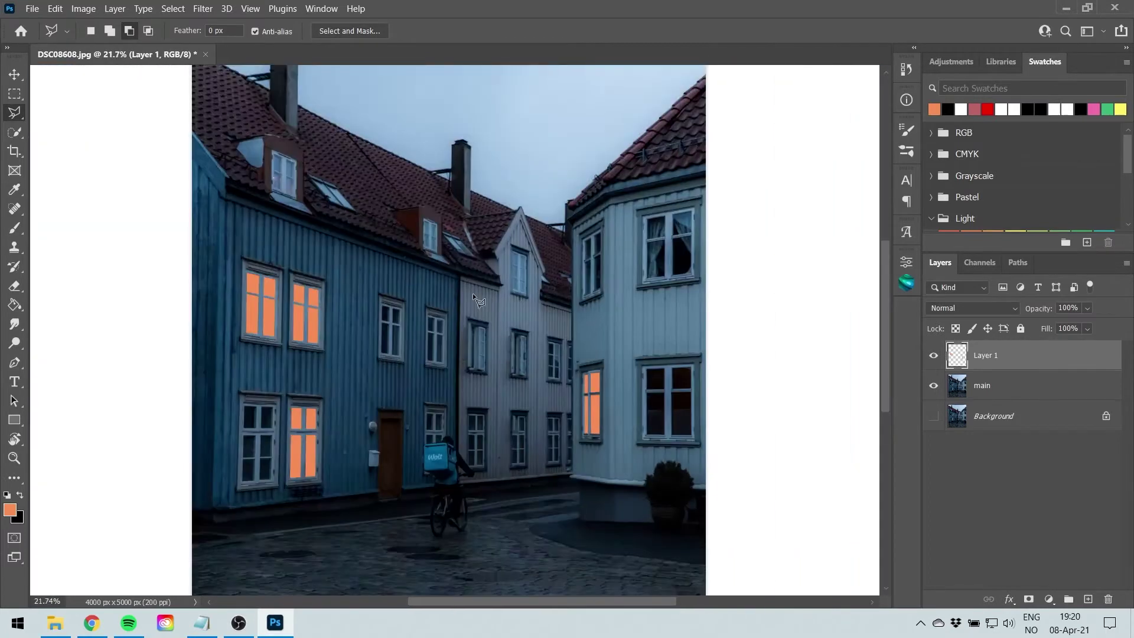
{"action": "left_click", "coordinate": [979, 389]}
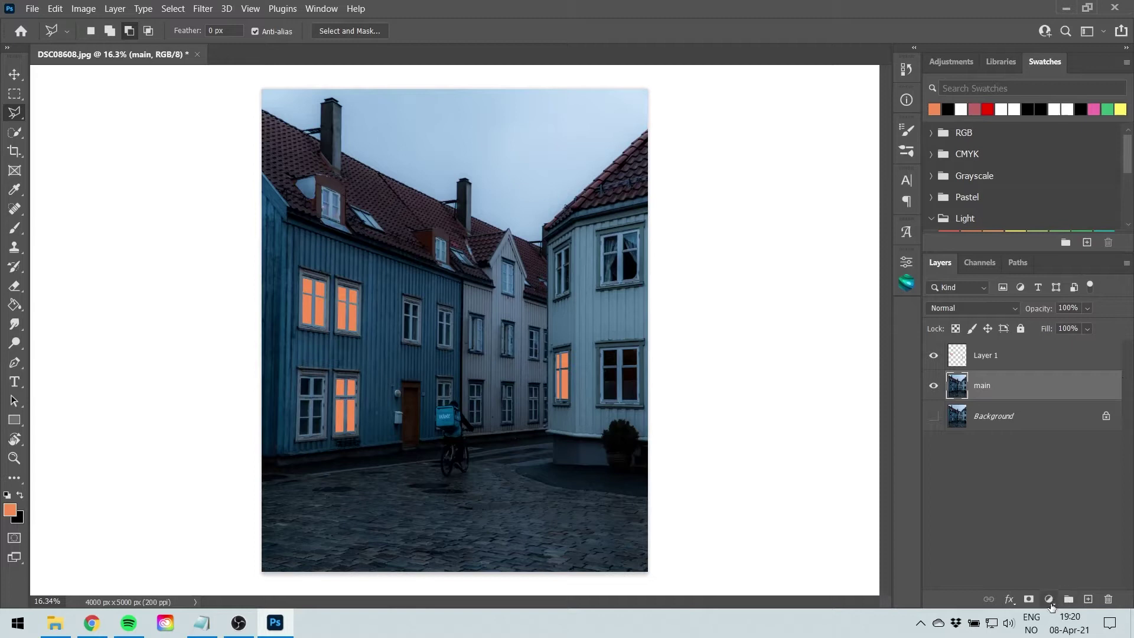
{"action": "left_click", "coordinate": [1050, 600]}
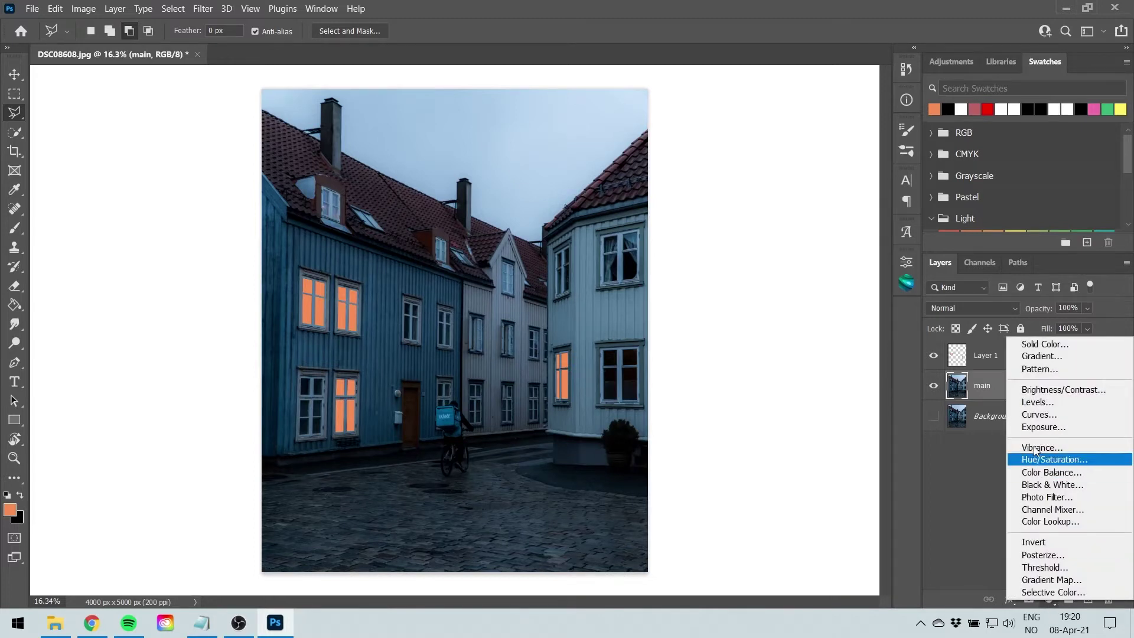
{"action": "left_click", "coordinate": [1045, 403]}
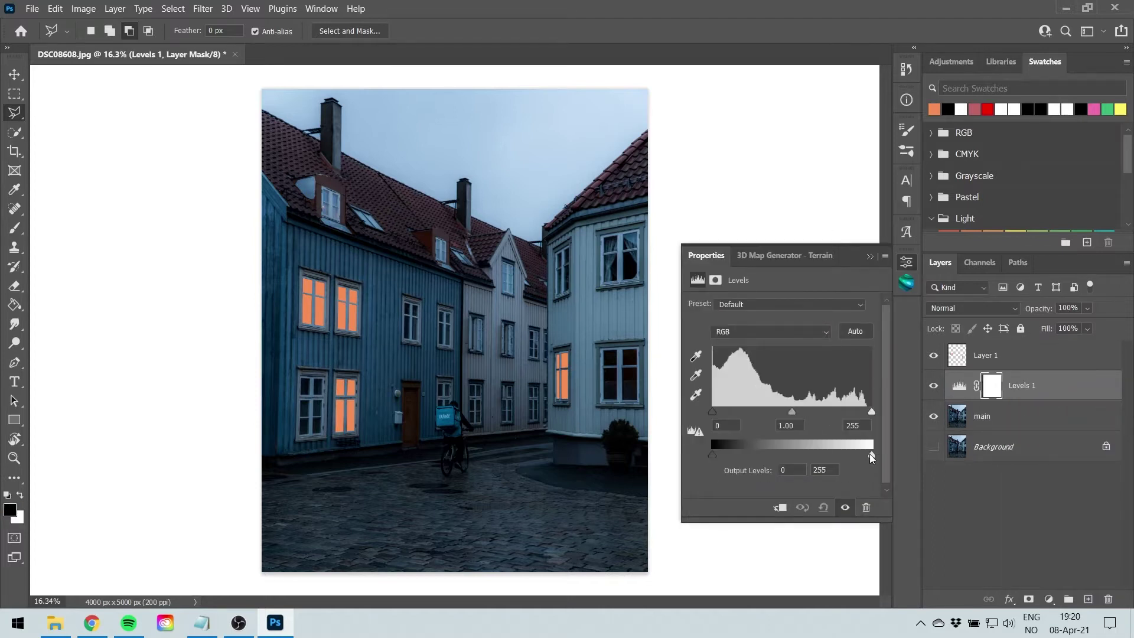
{"action": "left_click_drag", "start_coordinate": [872, 456], "coordinate": [763, 455]}
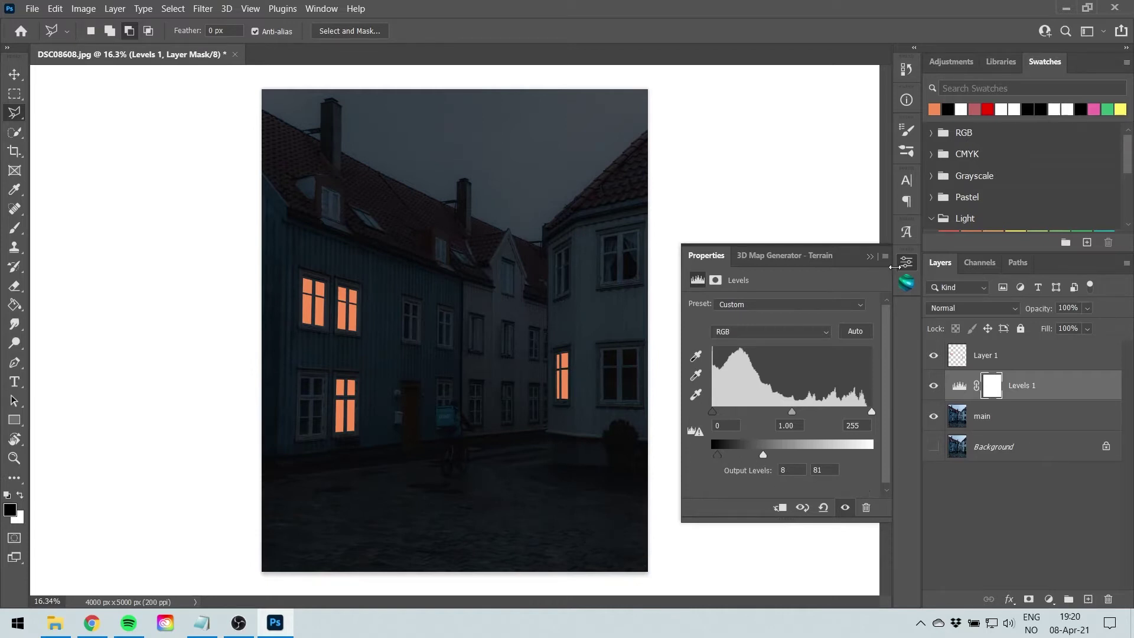
{"action": "left_click", "coordinate": [906, 262]}
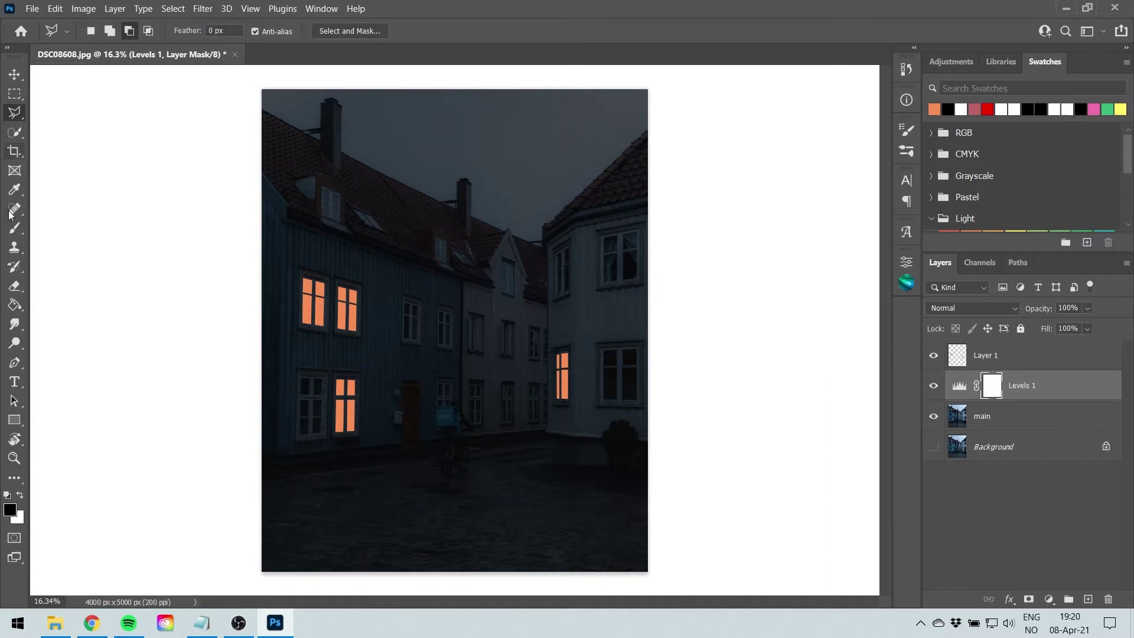
Set up a soft Brush of size 805 with black as the foreground colour for painting on the Levels mask
{"action": "left_click", "coordinate": [14, 228]}
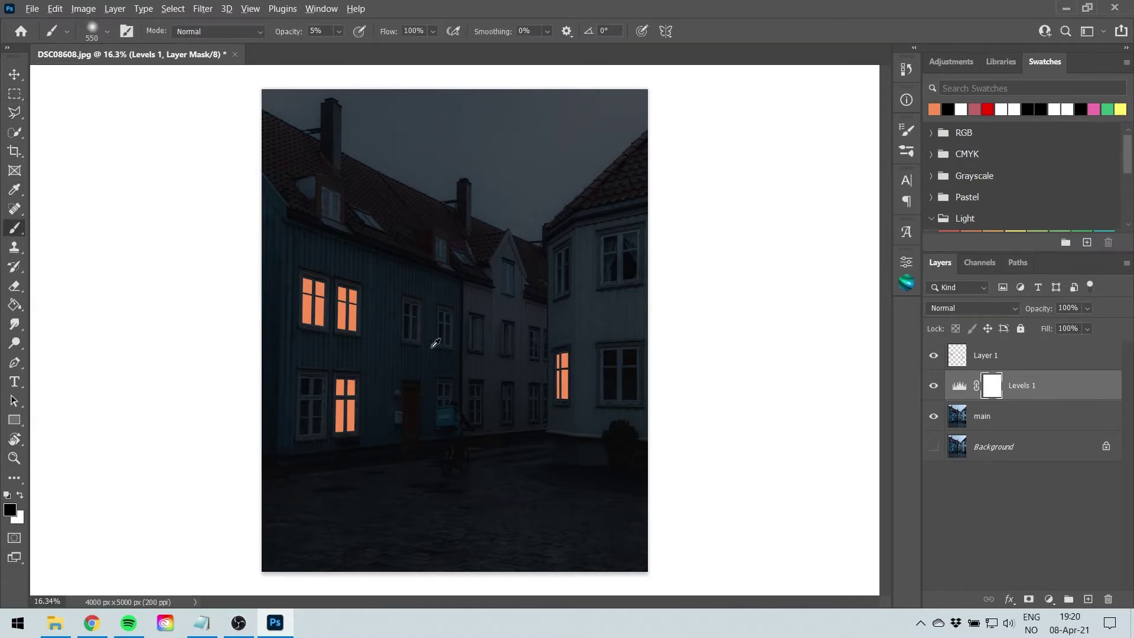
{"action": "key", "text": "bracketright"}
{"action": "key", "text": "x"}
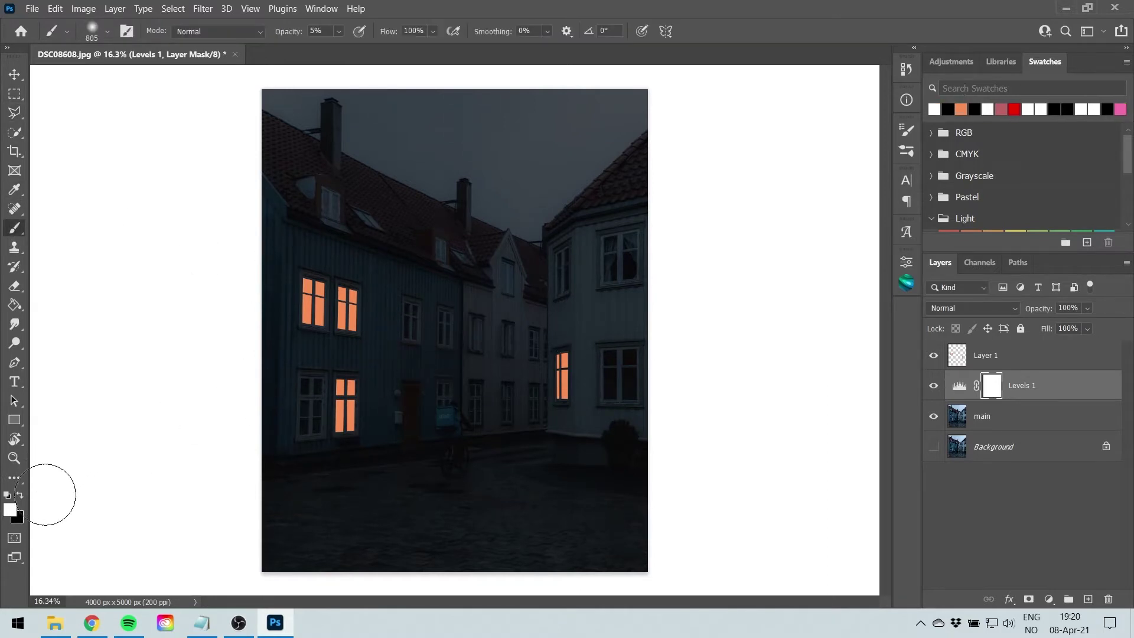
{"action": "left_click", "coordinate": [20, 495]}
{"action": "left_click", "coordinate": [10, 509]}
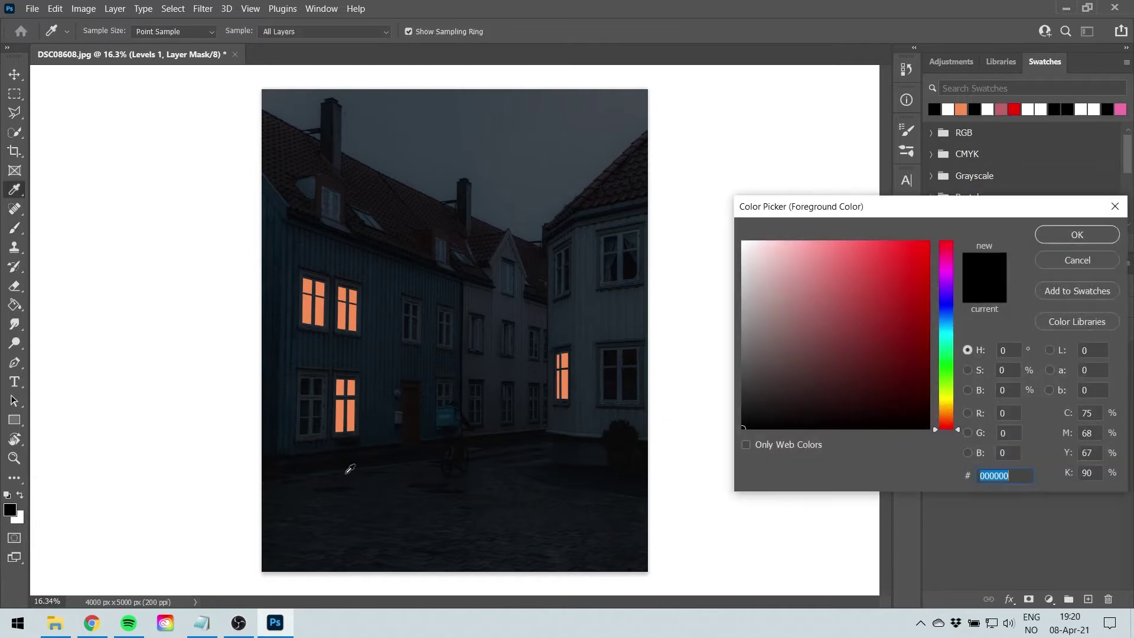
{"action": "left_click", "coordinate": [1117, 235]}
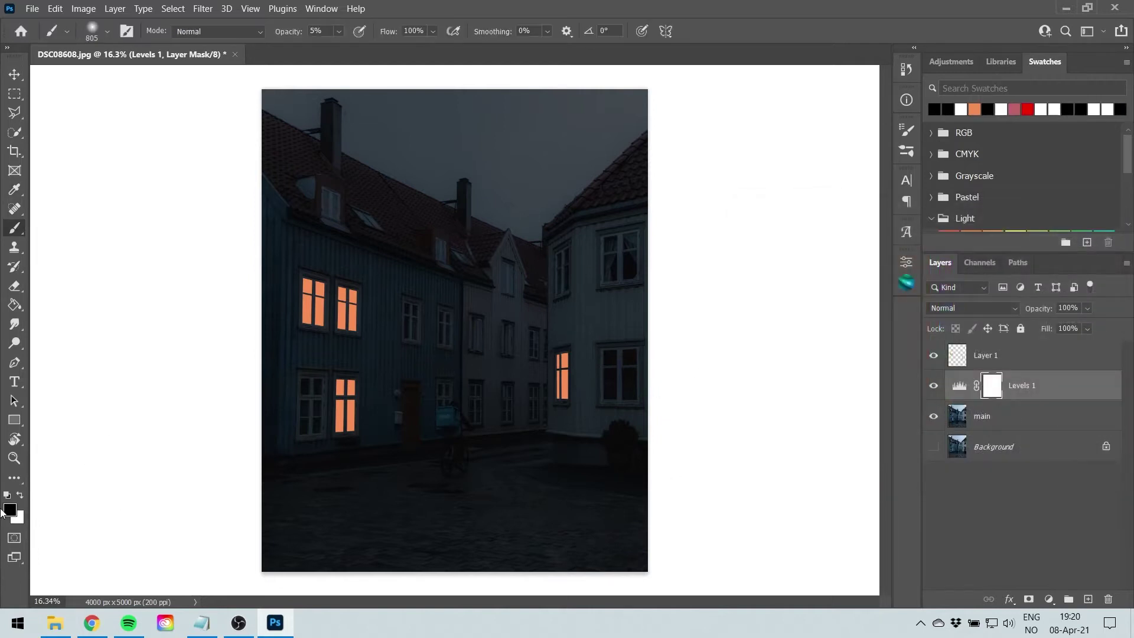
Paint black at 10% opacity on the Levels mask around the blue house's two lit upper windows to brighten the wall
{"action": "scroll", "coordinate": [297, 387], "scroll_direction": "up", "scroll_amount": 3}
{"action": "left_click_drag", "start_coordinate": [366, 238], "coordinate": [413, 346]}
{"action": "mouse_move", "coordinate": [403, 324]}
{"action": "left_mouse_down"}
{"action": "mouse_move", "coordinate": [378, 317]}
{"action": "mouse_move", "coordinate": [438, 307]}
{"action": "mouse_move", "coordinate": [422, 305]}
{"action": "left_mouse_up"}
{"action": "scroll", "coordinate": [380, 333], "scroll_direction": "up", "scroll_amount": 3}
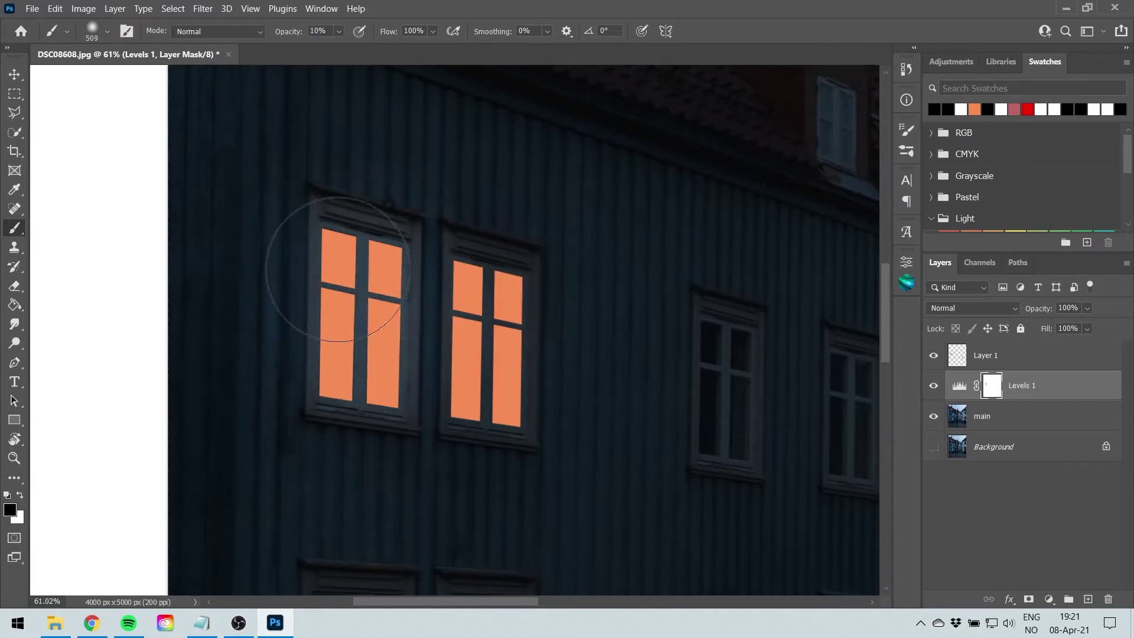
{"action": "mouse_move", "coordinate": [331, 269]}
{"action": "left_mouse_down"}
{"action": "mouse_move", "coordinate": [353, 269]}
{"action": "mouse_move", "coordinate": [411, 325]}
{"action": "mouse_move", "coordinate": [493, 318]}
{"action": "left_mouse_up"}
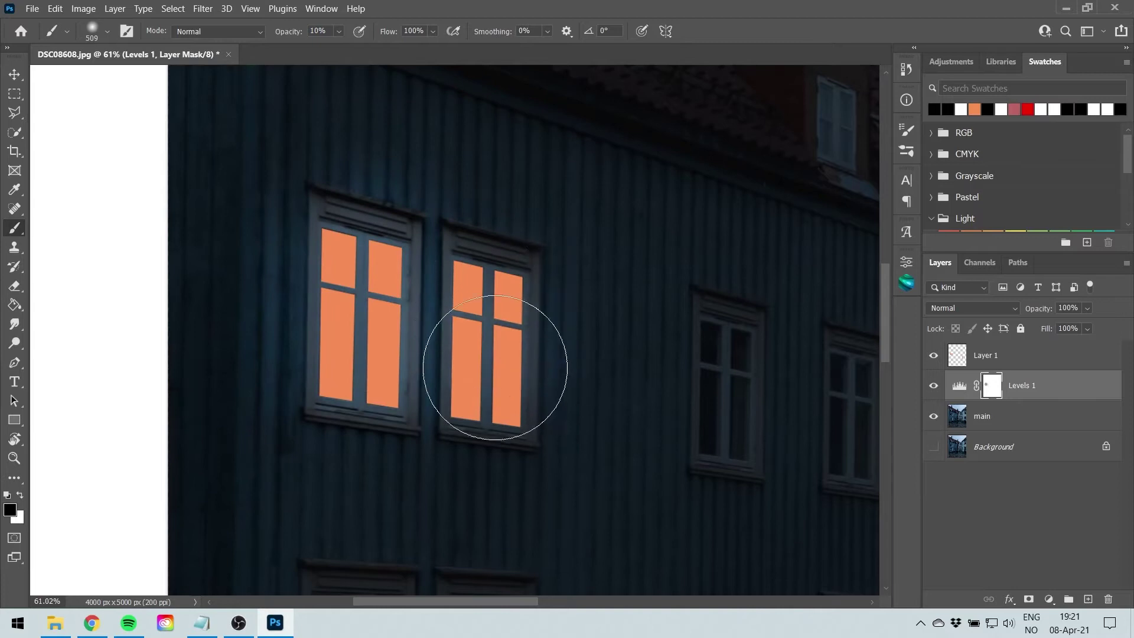
{"action": "mouse_move", "coordinate": [511, 316]}
{"action": "left_mouse_down"}
{"action": "mouse_move", "coordinate": [533, 270]}
{"action": "mouse_move", "coordinate": [481, 290]}
{"action": "mouse_move", "coordinate": [419, 265]}
{"action": "mouse_move", "coordinate": [415, 304]}
{"action": "mouse_move", "coordinate": [376, 355]}
{"action": "mouse_move", "coordinate": [392, 410]}
{"action": "mouse_move", "coordinate": [494, 437]}
{"action": "mouse_move", "coordinate": [460, 469]}
{"action": "mouse_move", "coordinate": [472, 441]}
{"action": "mouse_move", "coordinate": [492, 496]}
{"action": "mouse_move", "coordinate": [501, 492]}
{"action": "mouse_move", "coordinate": [507, 391]}
{"action": "mouse_move", "coordinate": [613, 430]}
{"action": "mouse_move", "coordinate": [510, 221]}
{"action": "mouse_move", "coordinate": [342, 204]}
{"action": "mouse_move", "coordinate": [264, 228]}
{"action": "mouse_move", "coordinate": [325, 442]}
{"action": "mouse_move", "coordinate": [597, 487]}
{"action": "left_mouse_up"}
{"action": "left_click_drag", "start_coordinate": [593, 349], "coordinate": [534, 266]}
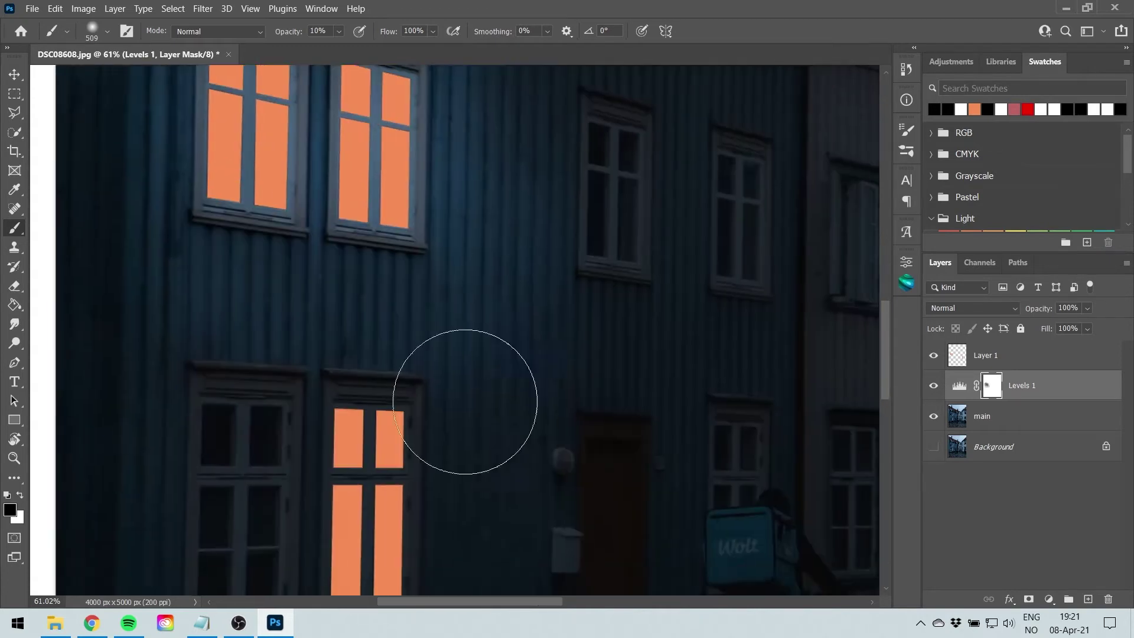
Paint the Levels mask around the blue house's lit ground-floor window and on the street in front of it
{"action": "left_click_drag", "start_coordinate": [471, 304], "coordinate": [450, 156]}
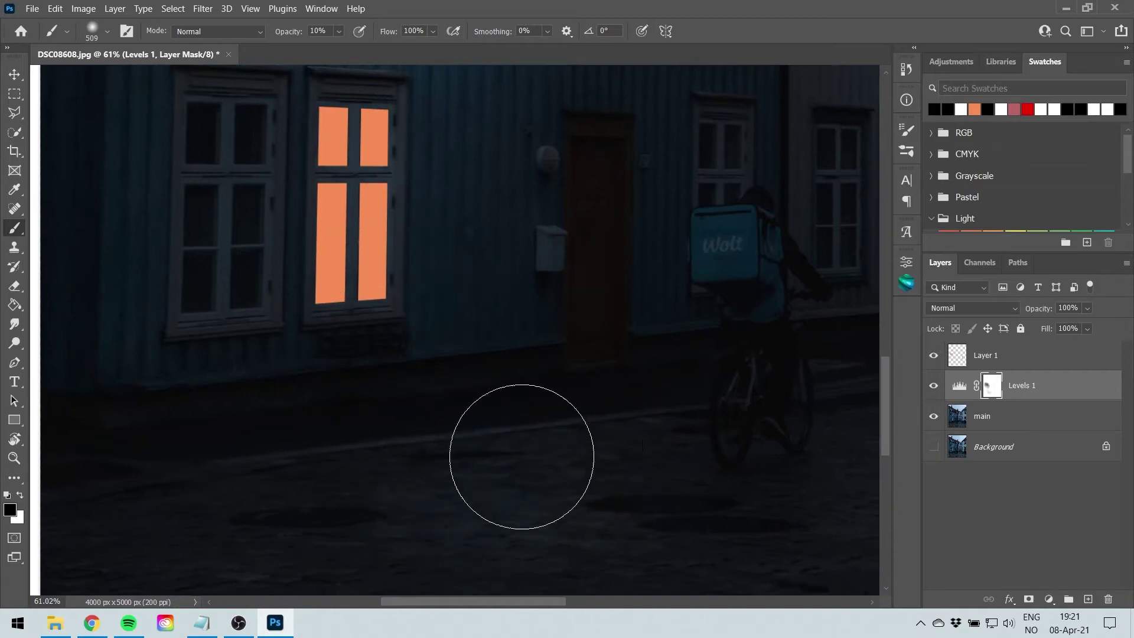
{"action": "mouse_move", "coordinate": [442, 458]}
{"action": "left_mouse_down"}
{"action": "mouse_move", "coordinate": [400, 452]}
{"action": "mouse_move", "coordinate": [564, 445]}
{"action": "mouse_move", "coordinate": [582, 461]}
{"action": "mouse_move", "coordinate": [548, 465]}
{"action": "mouse_move", "coordinate": [502, 506]}
{"action": "mouse_move", "coordinate": [423, 511]}
{"action": "left_mouse_up"}
{"action": "left_click_drag", "start_coordinate": [542, 418], "coordinate": [618, 506]}
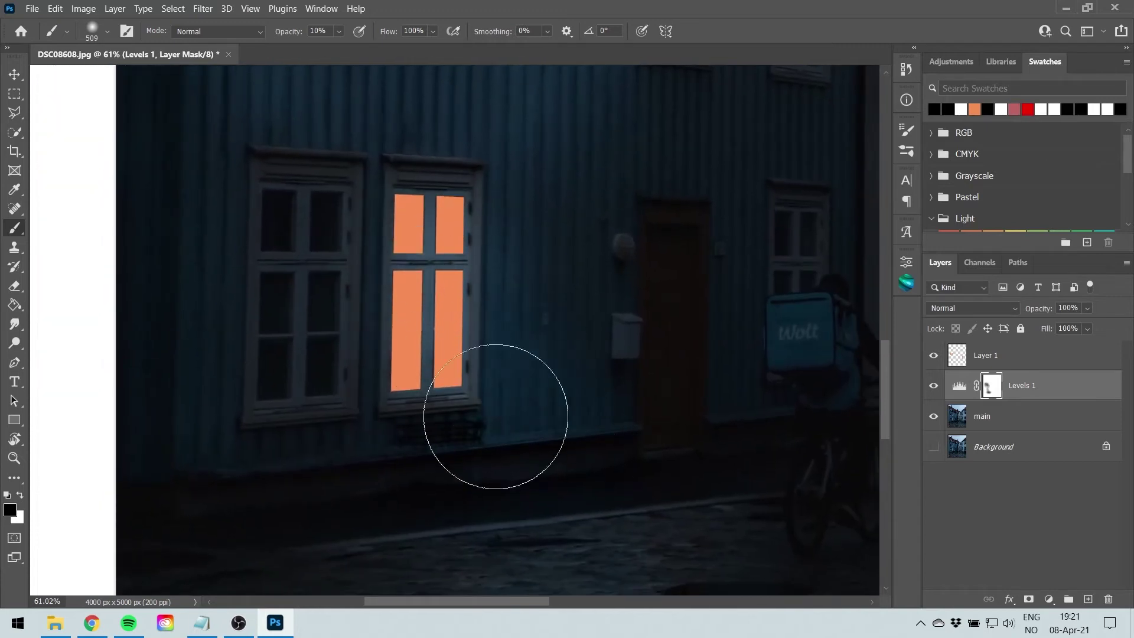
{"action": "left_click_drag", "start_coordinate": [680, 391], "coordinate": [348, 278]}
Brush over the cyclist and delivery box on the Levels mask with a smaller brush to brighten them slightly
{"action": "scroll", "coordinate": [554, 219], "scroll_direction": "up", "scroll_amount": 4}
{"action": "scroll", "coordinate": [544, 243], "scroll_direction": "down", "scroll_amount": 11}
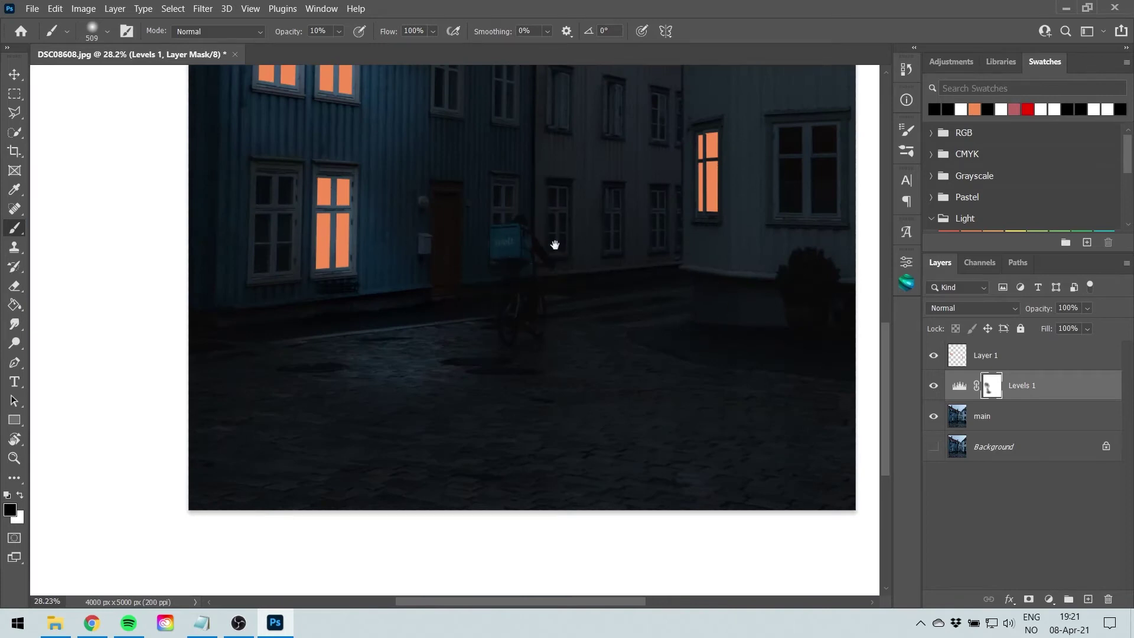
{"action": "left_click_drag", "start_coordinate": [564, 232], "coordinate": [565, 296]}
{"action": "scroll", "coordinate": [555, 309], "scroll_direction": "up", "scroll_amount": 4}
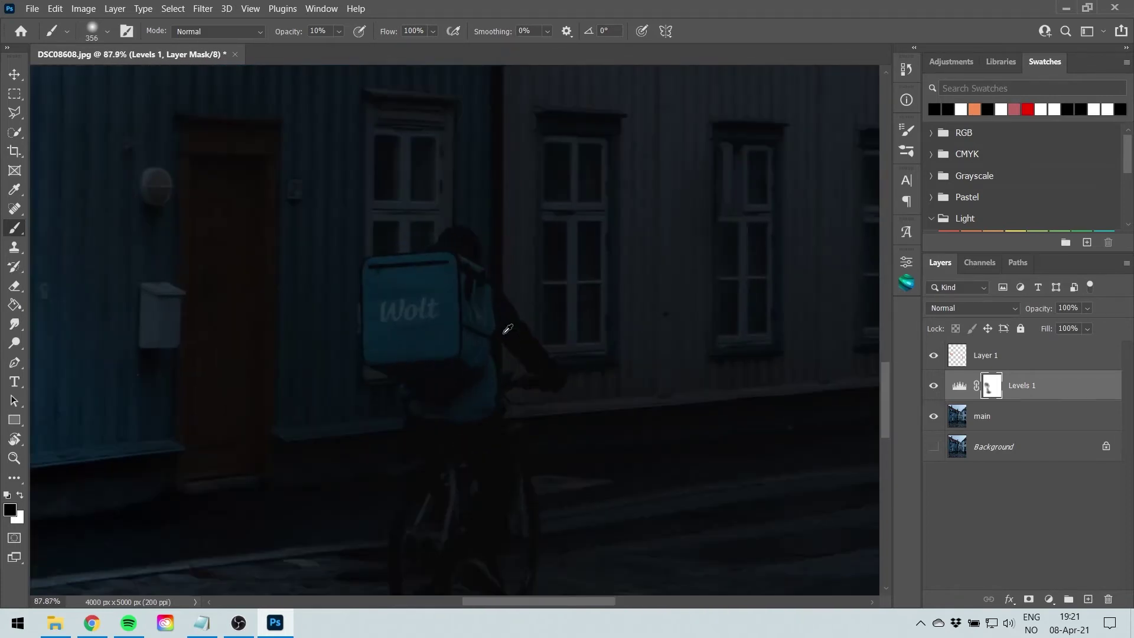
{"action": "left_click_drag", "start_coordinate": [500, 327], "coordinate": [485, 328]}
{"action": "scroll", "coordinate": [438, 326], "scroll_direction": "down", "scroll_amount": 3}
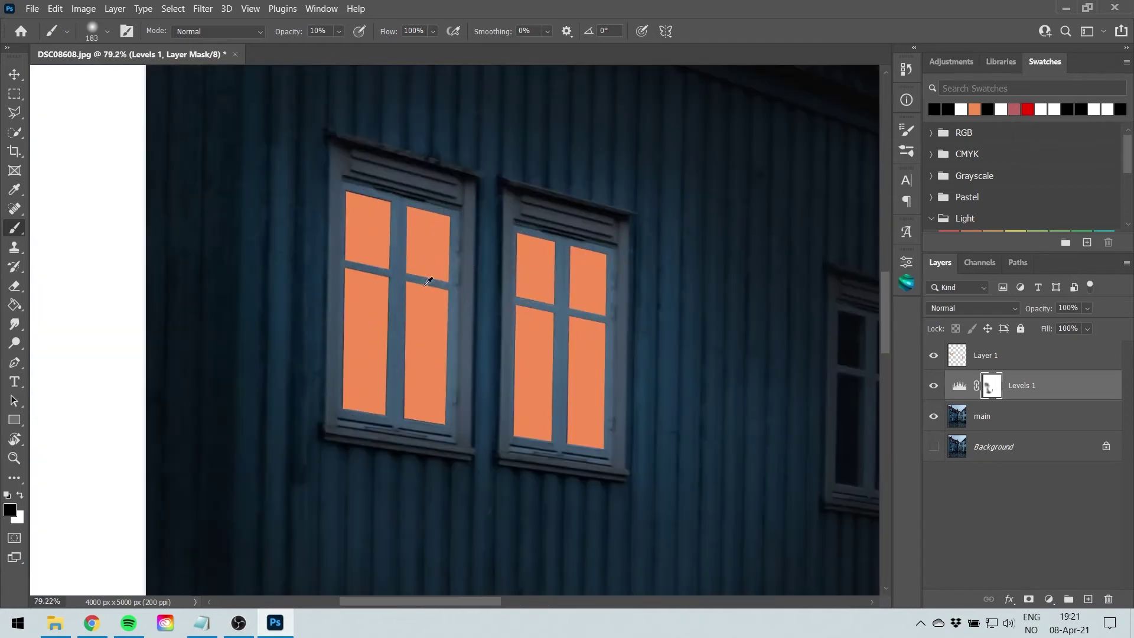
Build up more brightening on the Levels mask over the frames and wall of the blue house's two lit upper windows
{"action": "left_click_drag", "start_coordinate": [426, 286], "coordinate": [508, 287], "text": "alt"}
{"action": "left_click_drag", "start_coordinate": [514, 354], "coordinate": [530, 290]}
{"action": "scroll", "coordinate": [459, 430], "scroll_direction": "down", "scroll_amount": 3}
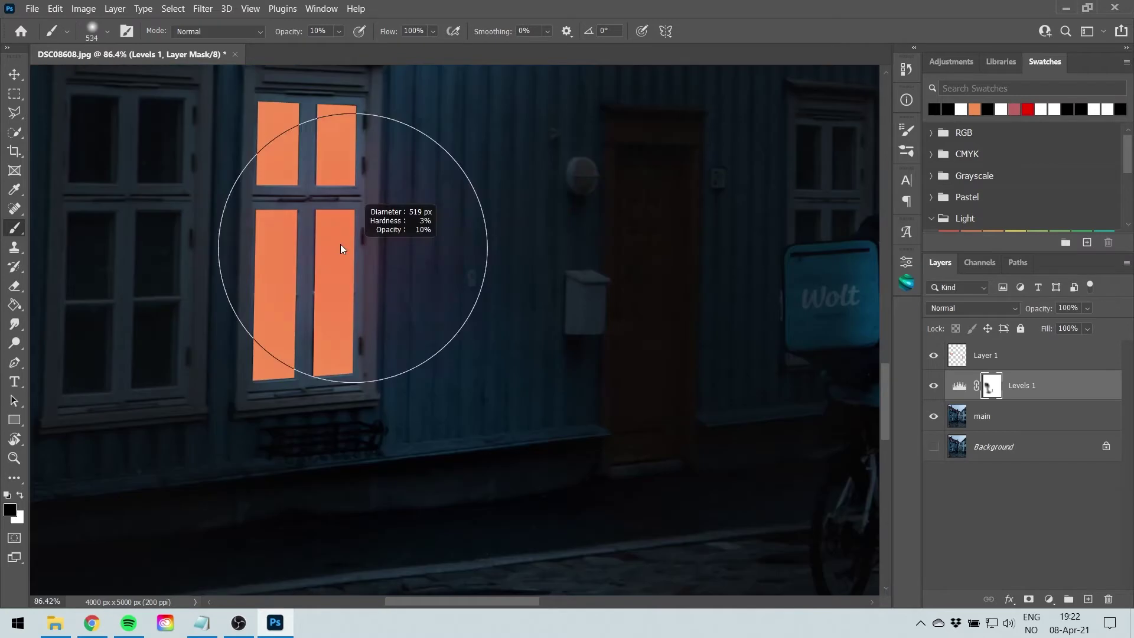
Paint the Levels mask around the light house's lit narrow window and on the cobblestones below it
{"action": "scroll", "coordinate": [284, 406], "scroll_direction": "down", "scroll_amount": 3}
{"action": "scroll", "coordinate": [389, 365], "scroll_direction": "up", "scroll_amount": 3}
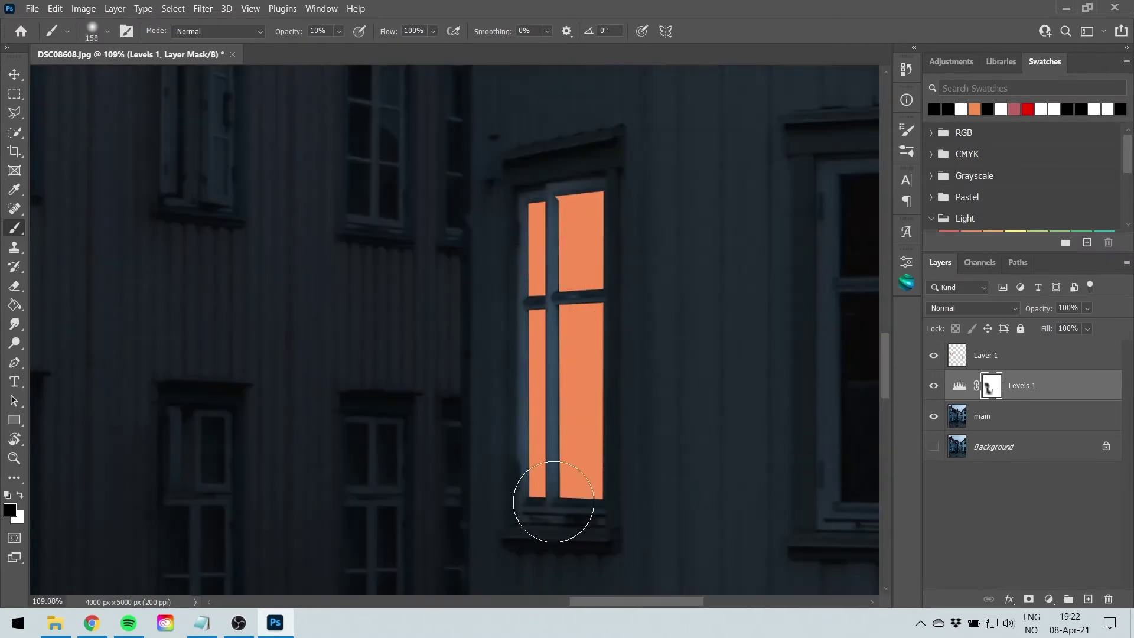
{"action": "left_click_drag", "start_coordinate": [551, 498], "coordinate": [589, 437]}
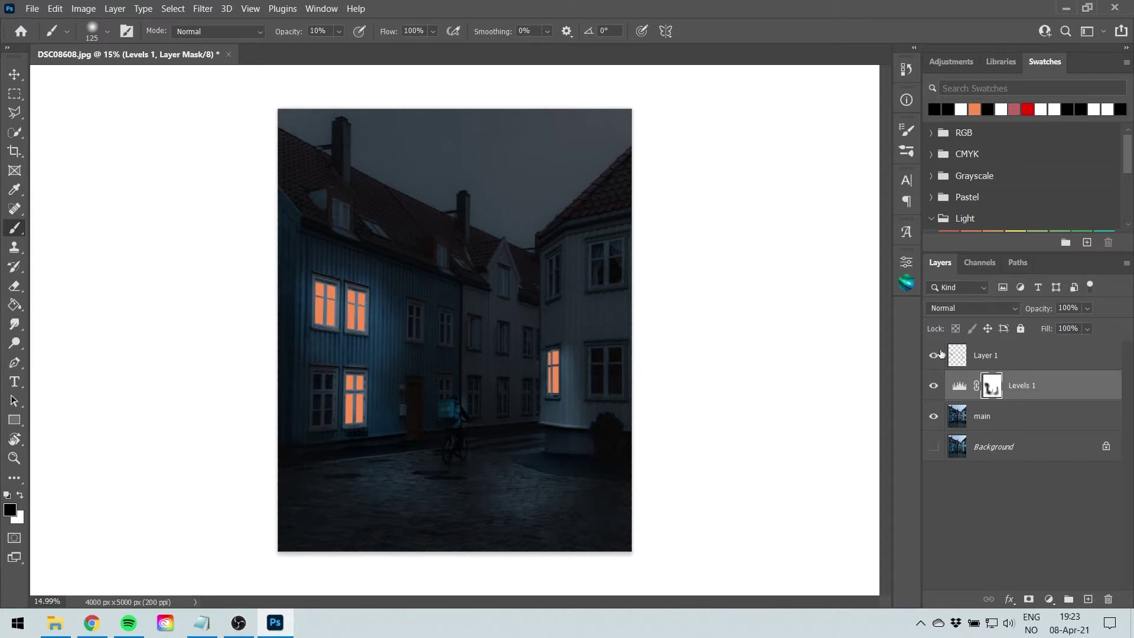
Rename the layer holding the orange window panes as "window color"
{"action": "left_click", "coordinate": [1001, 355]}
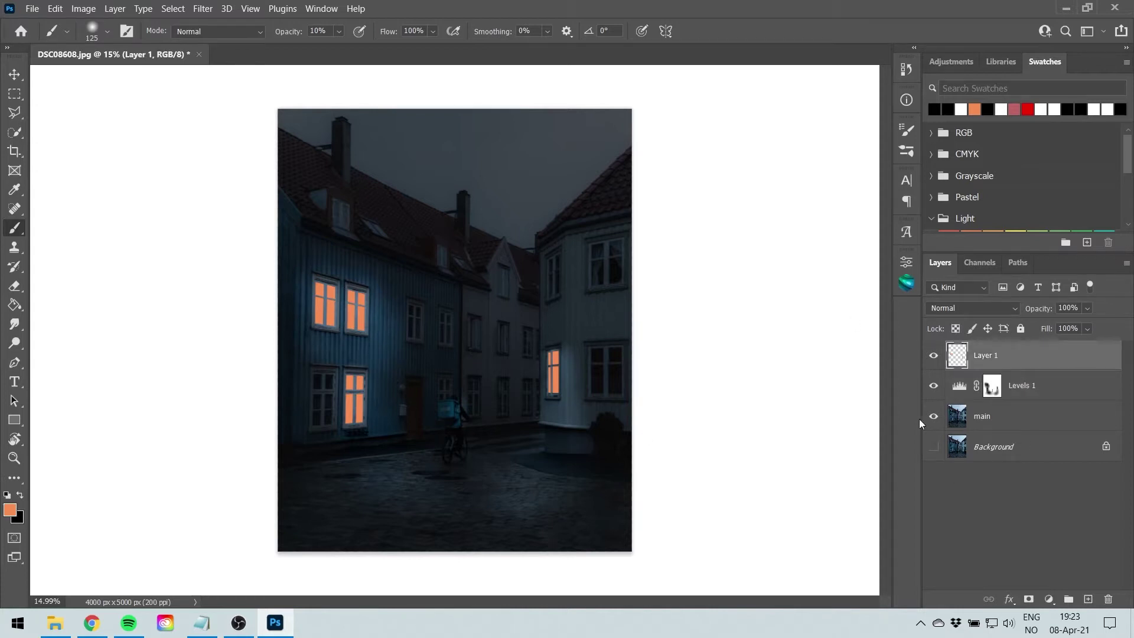
{"action": "double_click", "coordinate": [993, 358]}
{"action": "type", "text": "window color"}
{"action": "key", "text": "Return"}
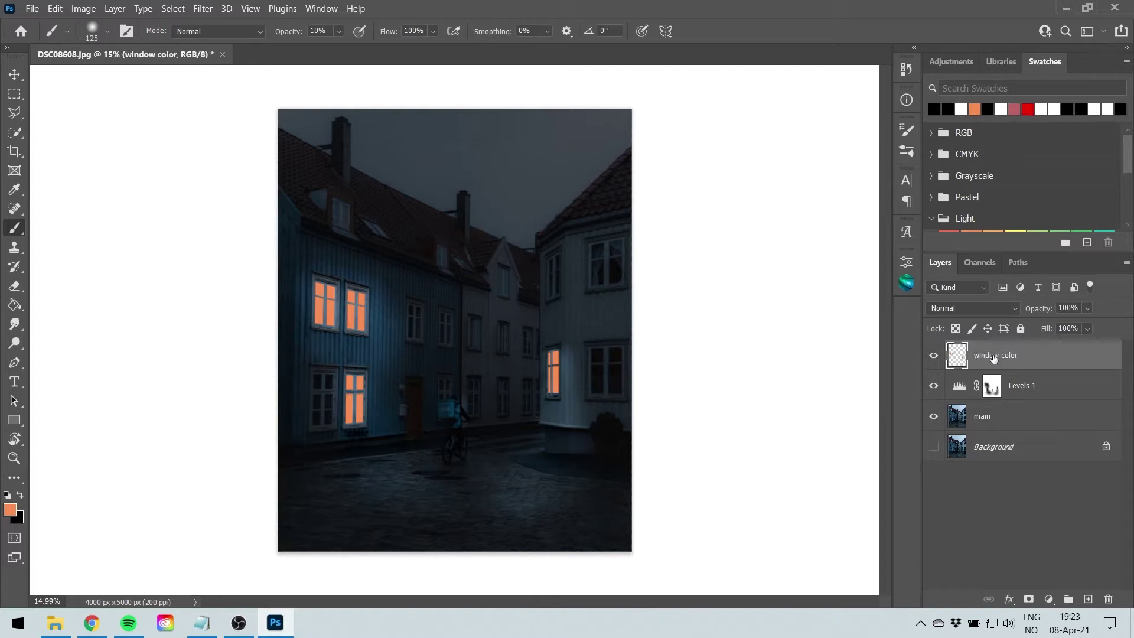
Duplicate the window color layer under the name "window color glow"
{"action": "right_click", "coordinate": [1075, 363]}
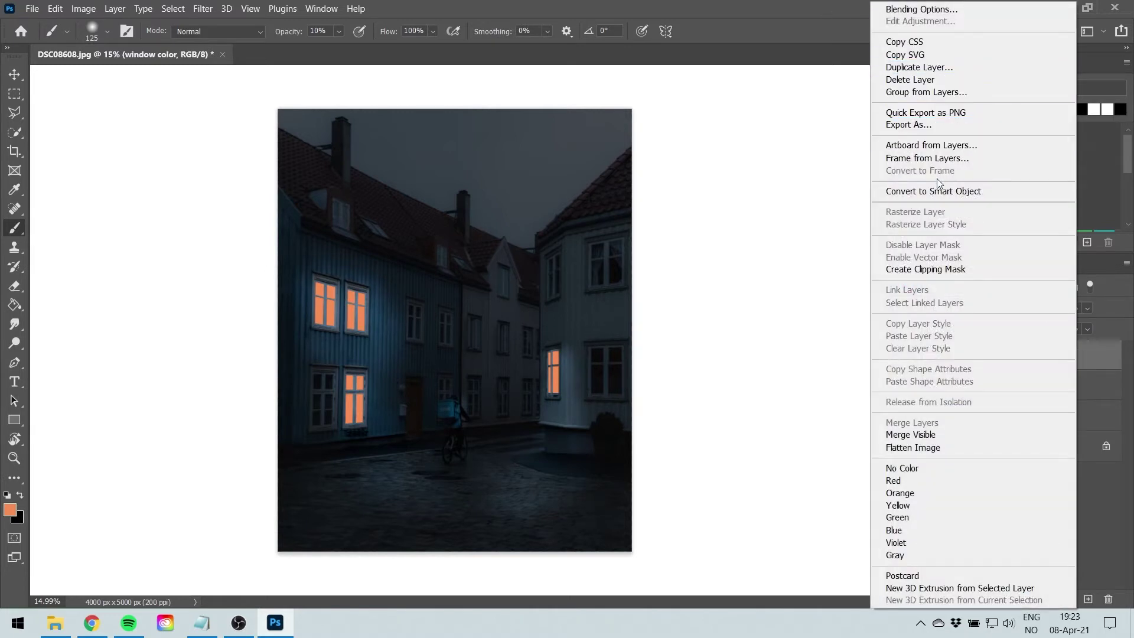
{"action": "left_click", "coordinate": [928, 68]}
{"action": "left_click", "coordinate": [577, 182]}
{"action": "key", "text": "ctrl+shift+Left"}
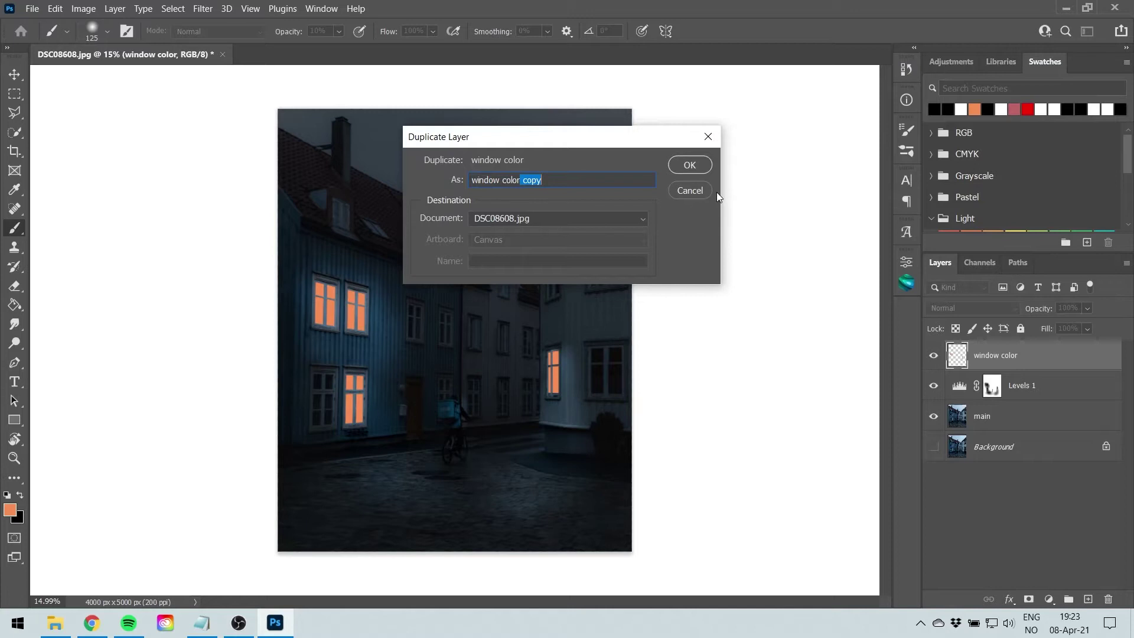
{"action": "type", "text": "glow"}
{"action": "key", "text": "Return"}
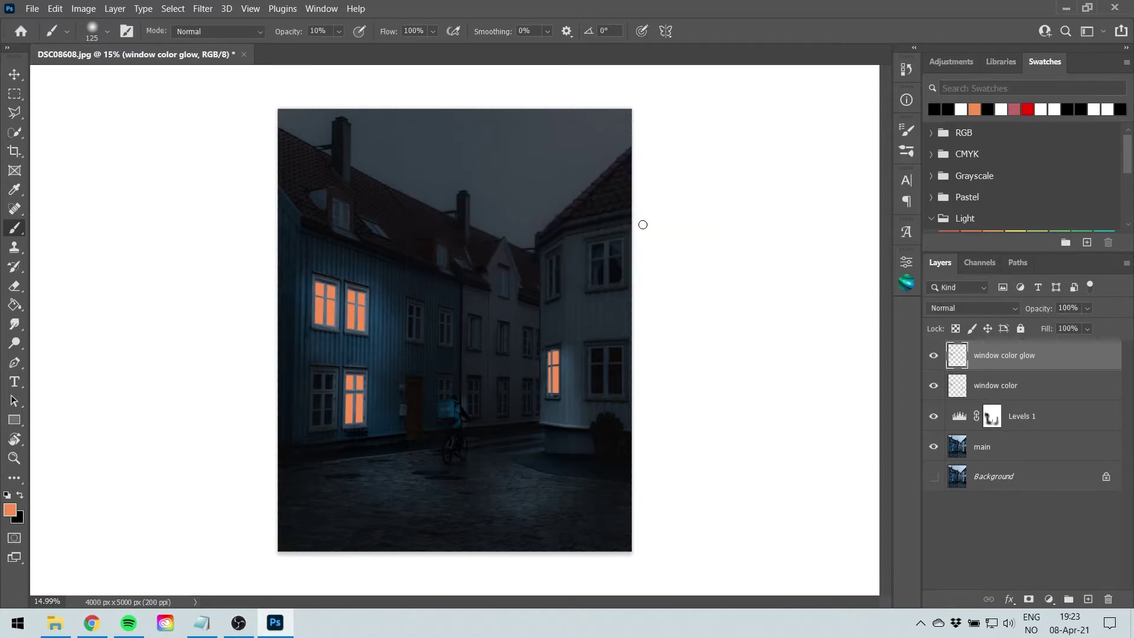
Apply a Gaussian Blur with an 18-pixel radius to the window color glow layer and set its blend mode to Screen
{"action": "left_click", "coordinate": [202, 8]}
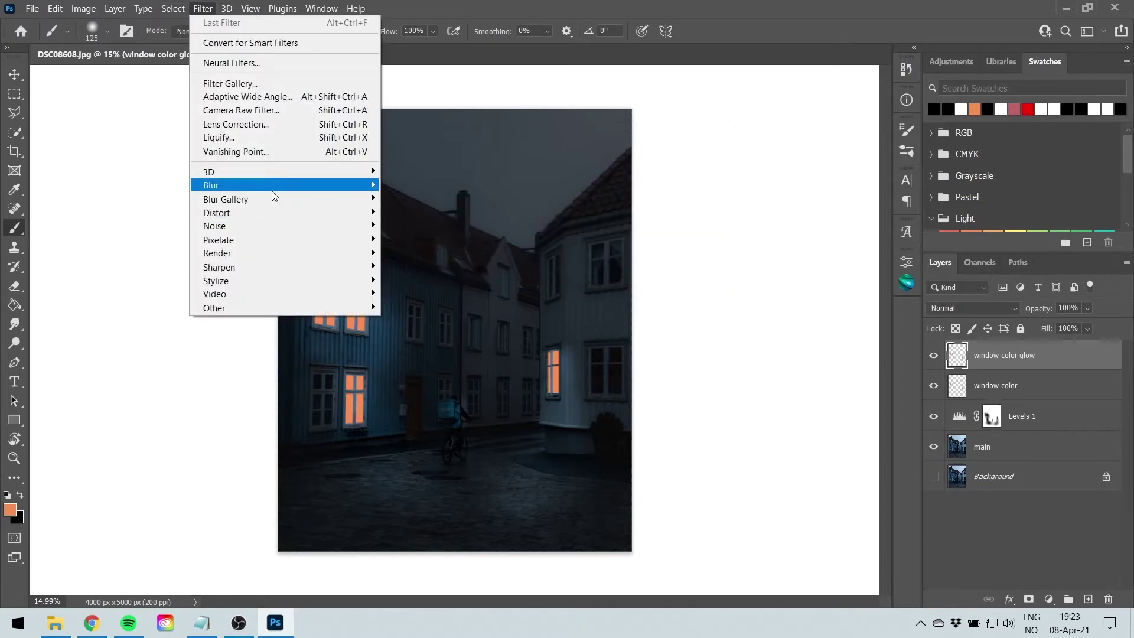
{"action": "mouse_move", "coordinate": [272, 188]}
{"action": "left_click", "coordinate": [413, 239]}
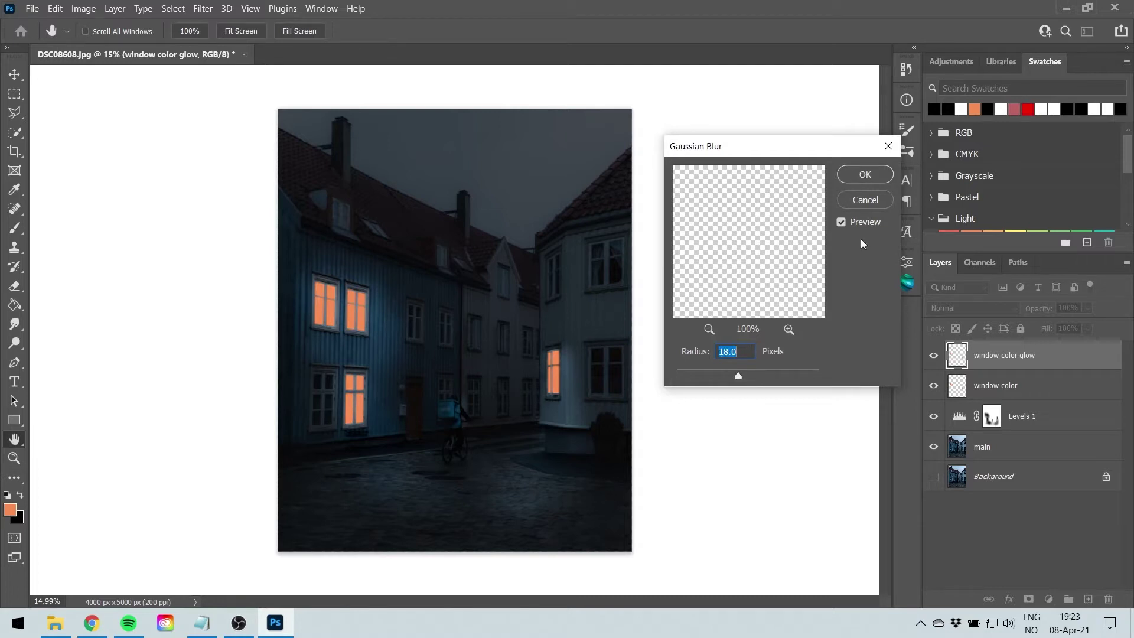
{"action": "left_click", "coordinate": [785, 375]}
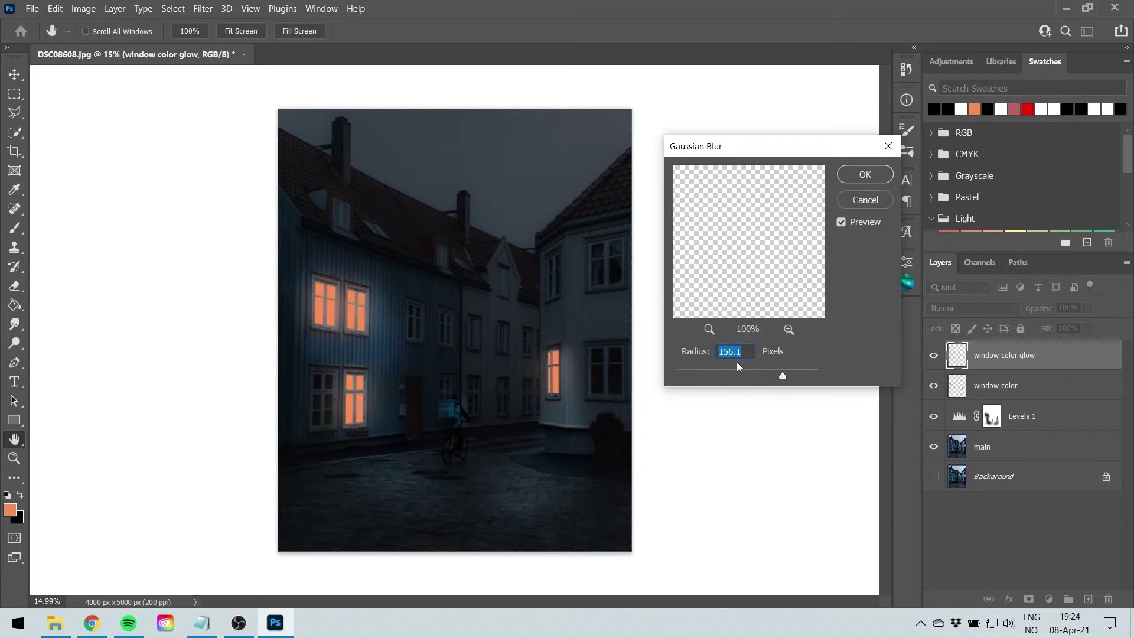
{"action": "type", "text": "18"}
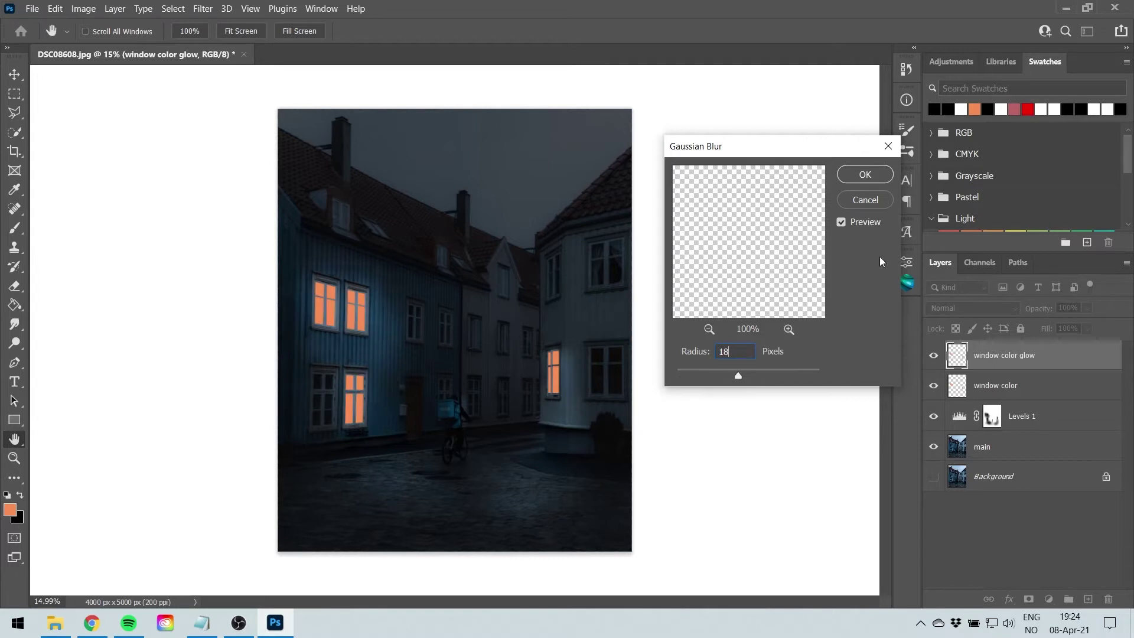
{"action": "left_click", "coordinate": [863, 175]}
{"action": "key", "text": "b"}
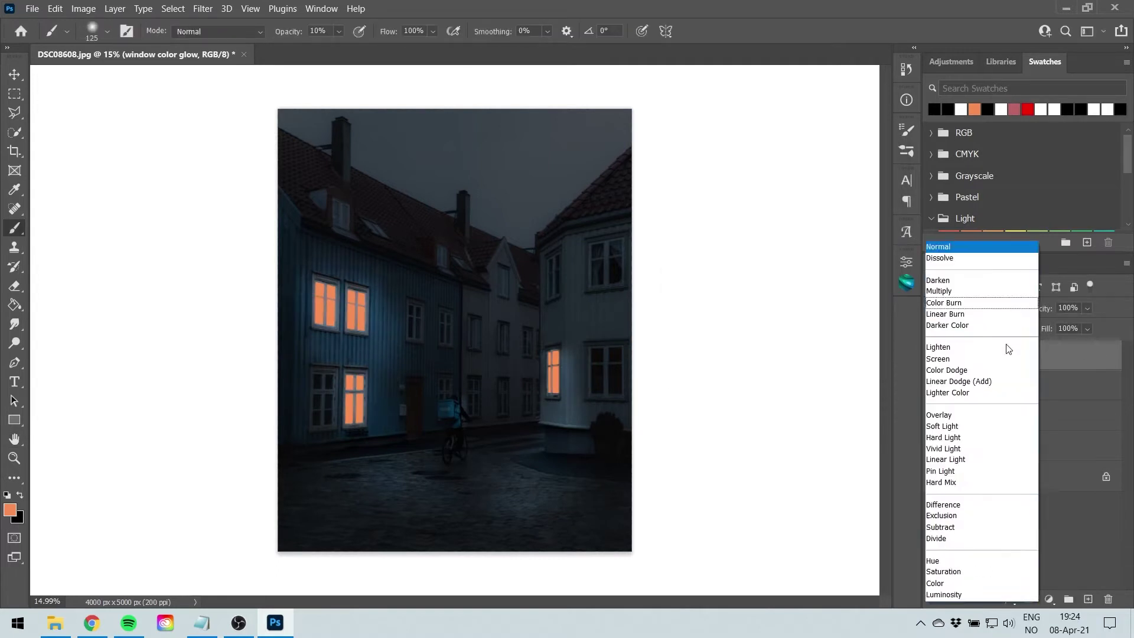
{"action": "left_click", "coordinate": [993, 308]}
{"action": "left_click", "coordinate": [959, 358]}
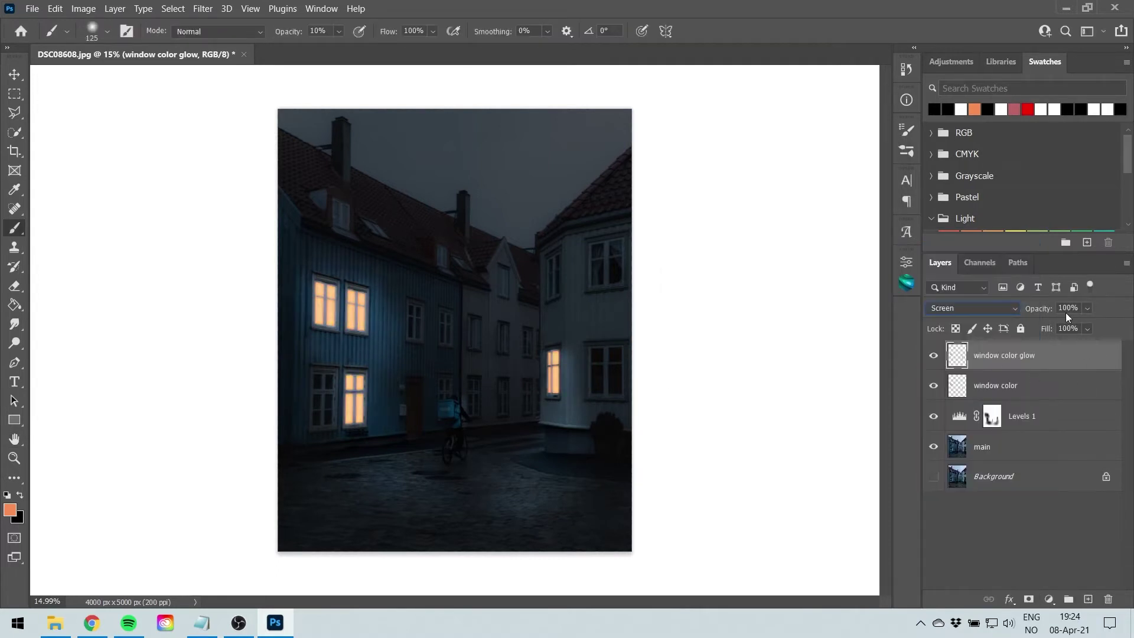
Add a second Levels adjustment above Levels 1 and lower its output white level to about 77
{"action": "left_click", "coordinate": [1029, 416]}
{"action": "left_click", "coordinate": [1049, 599]}
{"action": "left_click", "coordinate": [1054, 399]}
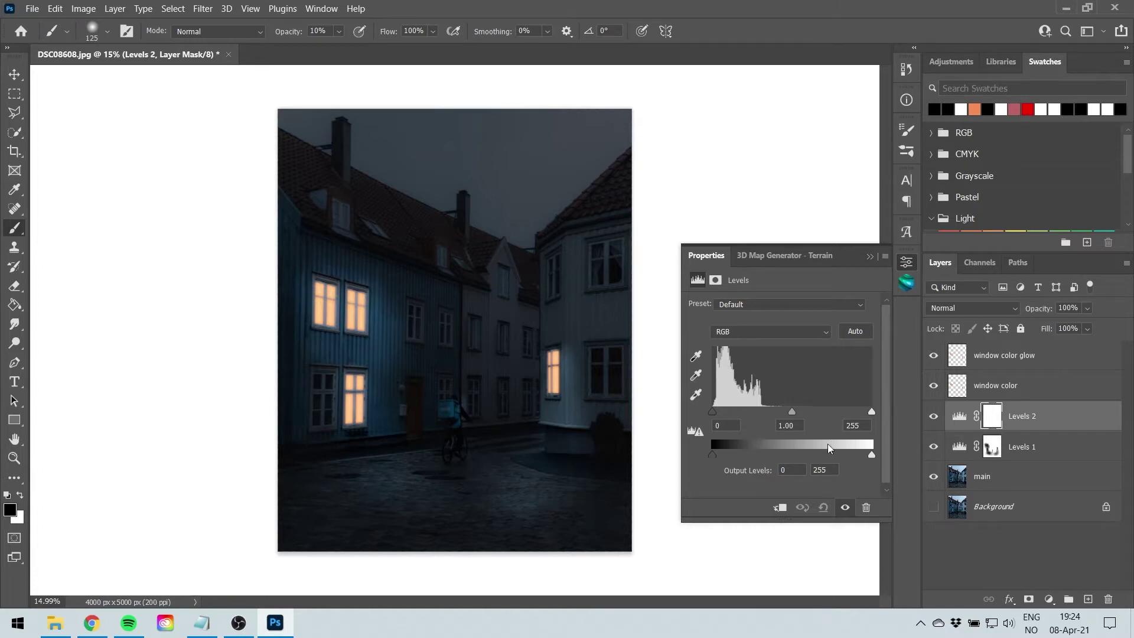
{"action": "left_click_drag", "start_coordinate": [872, 453], "coordinate": [761, 455]}
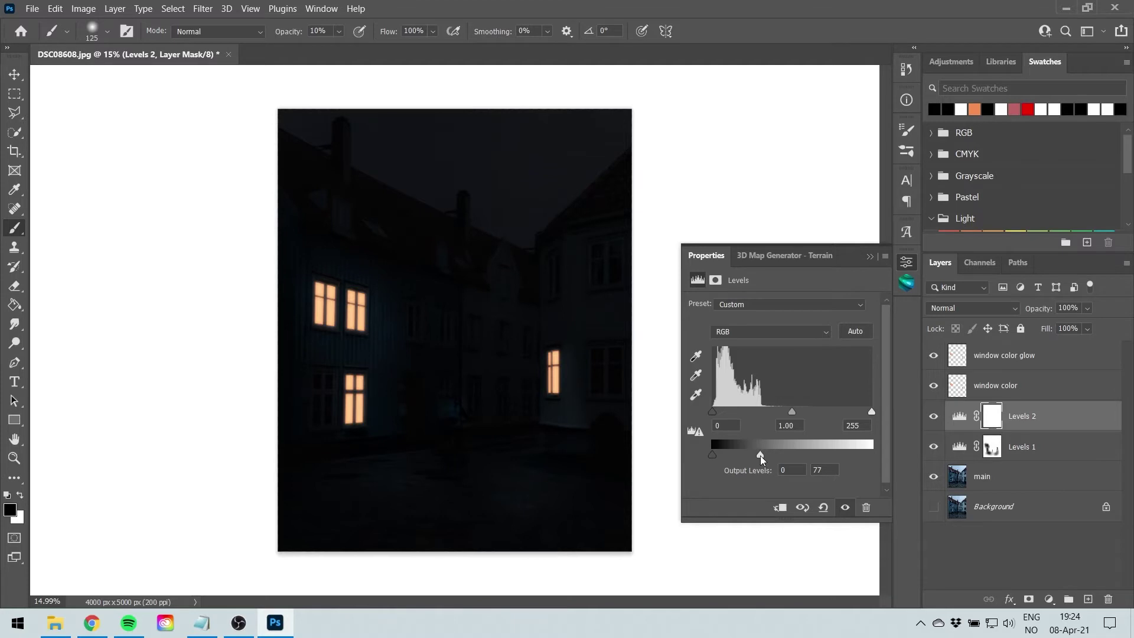
{"action": "left_click_drag", "start_coordinate": [762, 456], "coordinate": [764, 456]}
{"action": "left_click", "coordinate": [907, 263]}
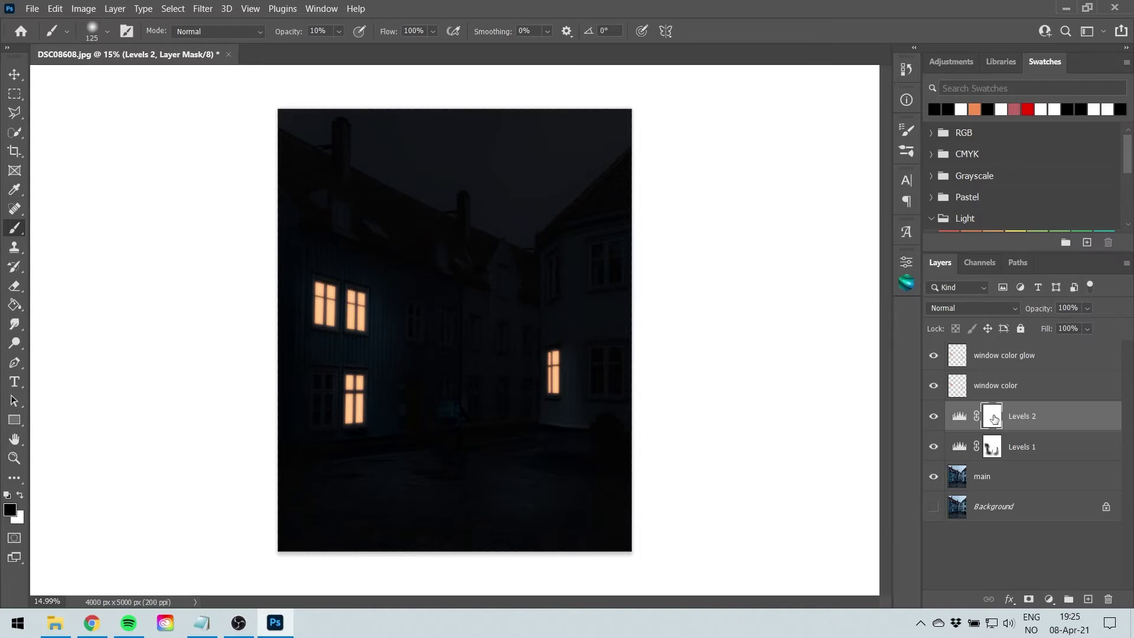
Turn the Levels 2 mask black and paint white over the sky and rooftops with a soft brush of about 2431 pixels at 10% opacity
{"action": "left_click_drag", "start_coordinate": [994, 419], "coordinate": [996, 420]}
{"action": "key", "text": "ctrl+i"}
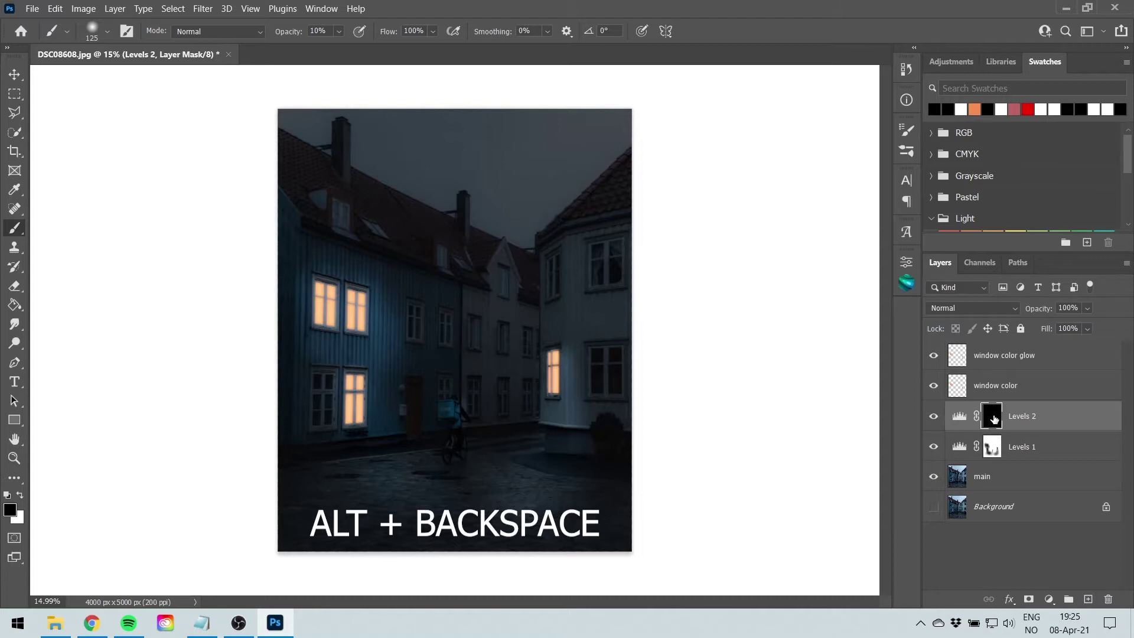
{"action": "left_click_drag", "start_coordinate": [409, 273], "coordinate": [496, 296]}
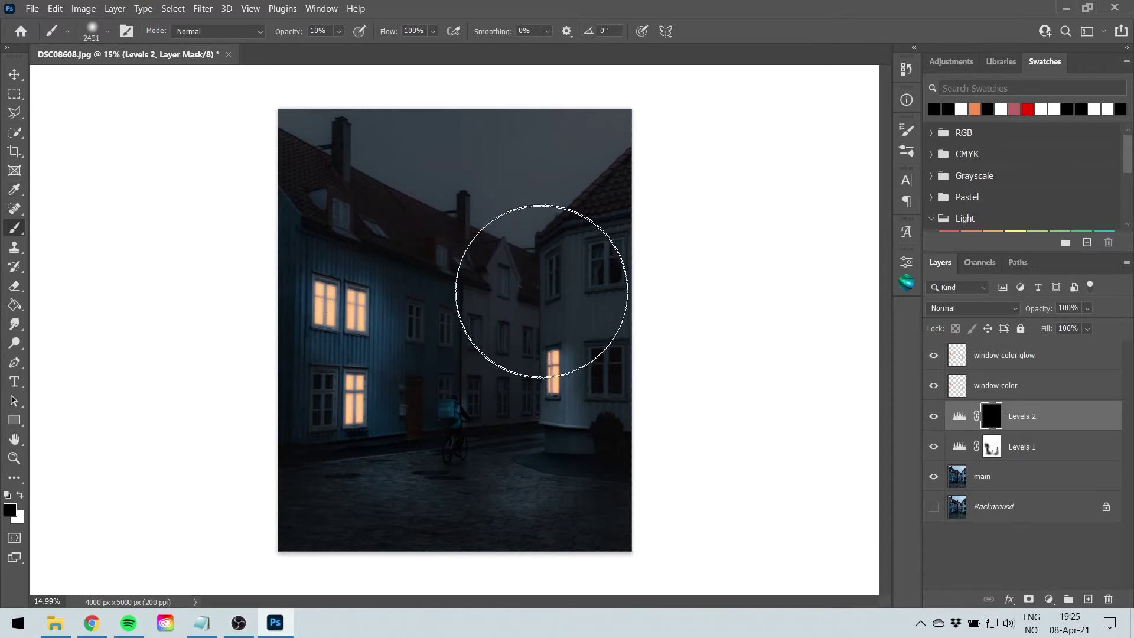
{"action": "key", "text": "x"}
{"action": "left_click", "coordinate": [526, 285]}
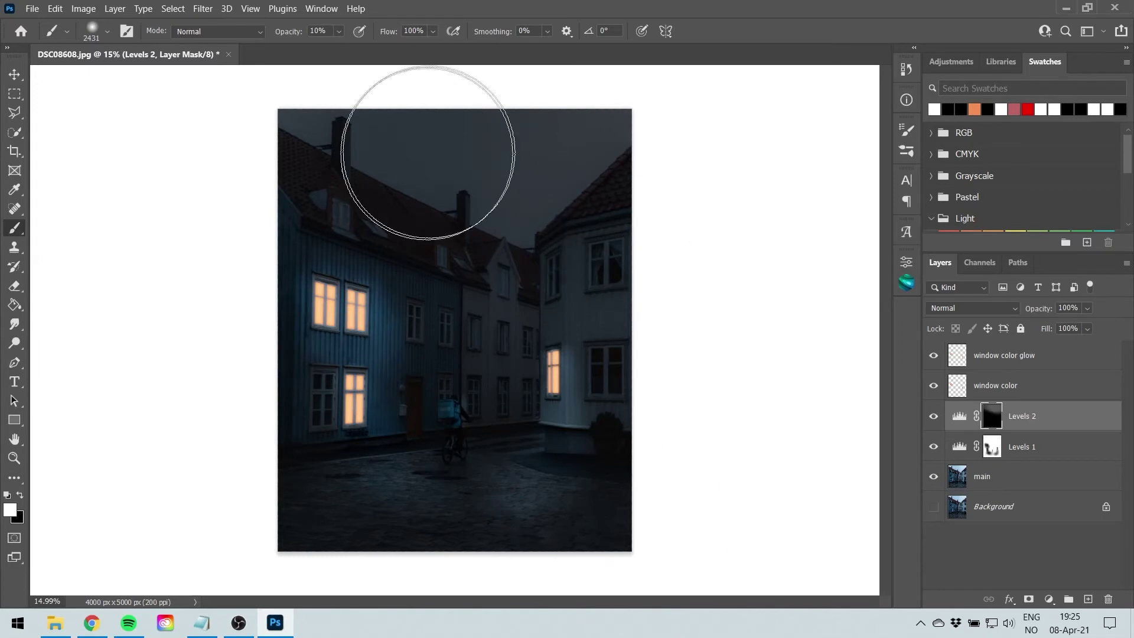
{"action": "right_click", "coordinate": [375, 146]}
{"action": "left_click", "coordinate": [319, 132]}
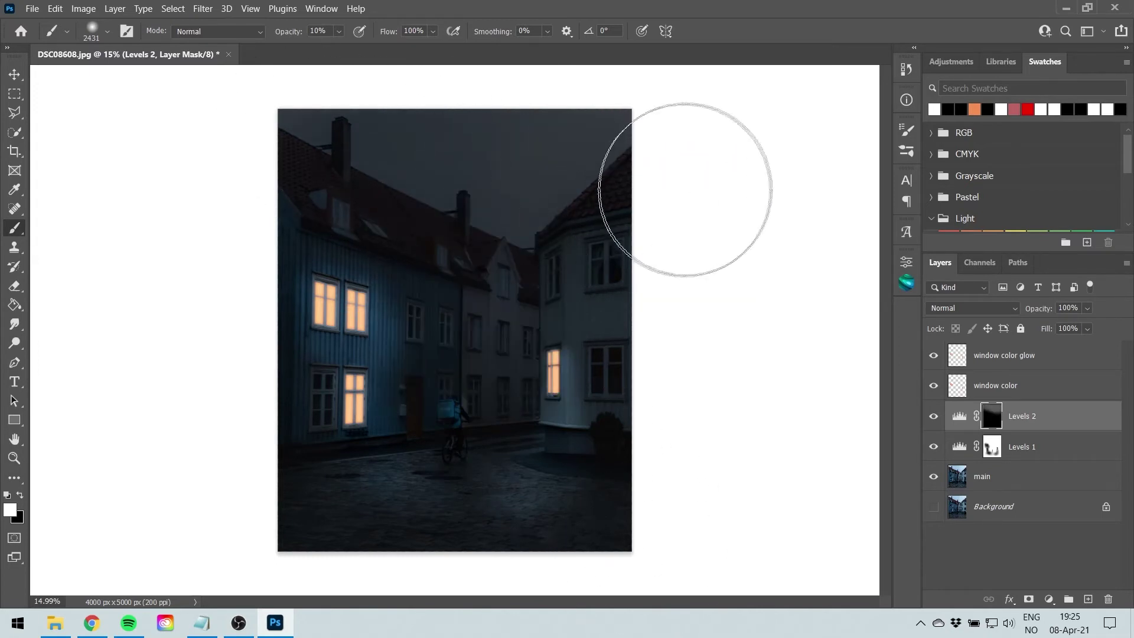
{"action": "left_click_drag", "start_coordinate": [513, 300], "coordinate": [479, 302]}
{"action": "scroll", "coordinate": [503, 329], "scroll_direction": "up", "scroll_amount": 5}
{"action": "left_click_drag", "start_coordinate": [536, 341], "coordinate": [367, 334]}
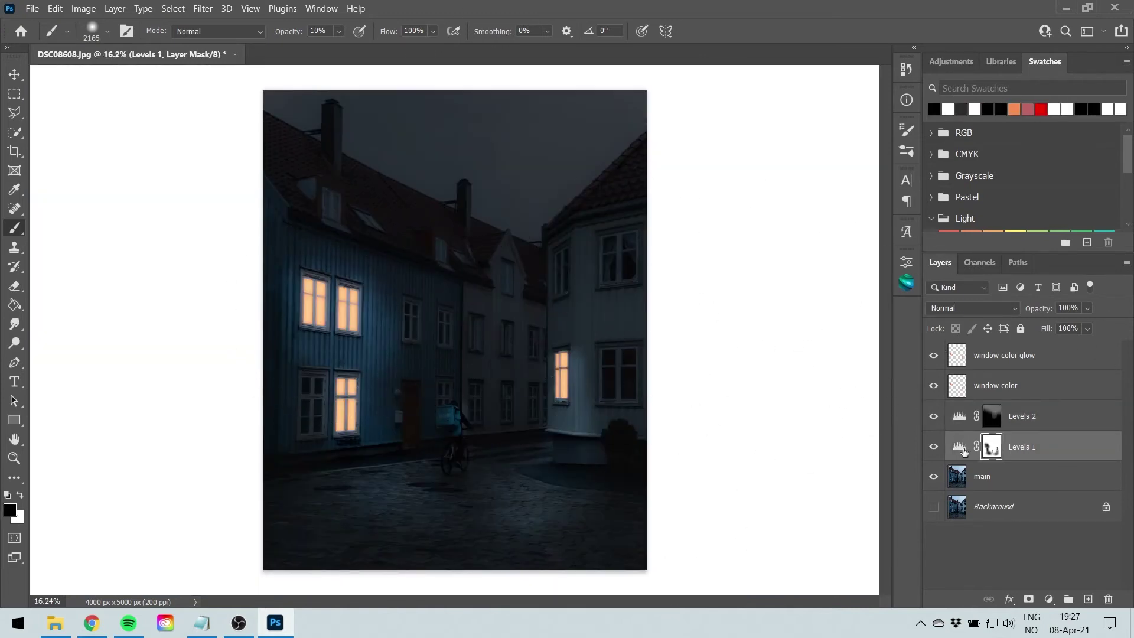
{"action": "left_click", "coordinate": [962, 449]}
{"action": "left_click", "coordinate": [84, 8]}
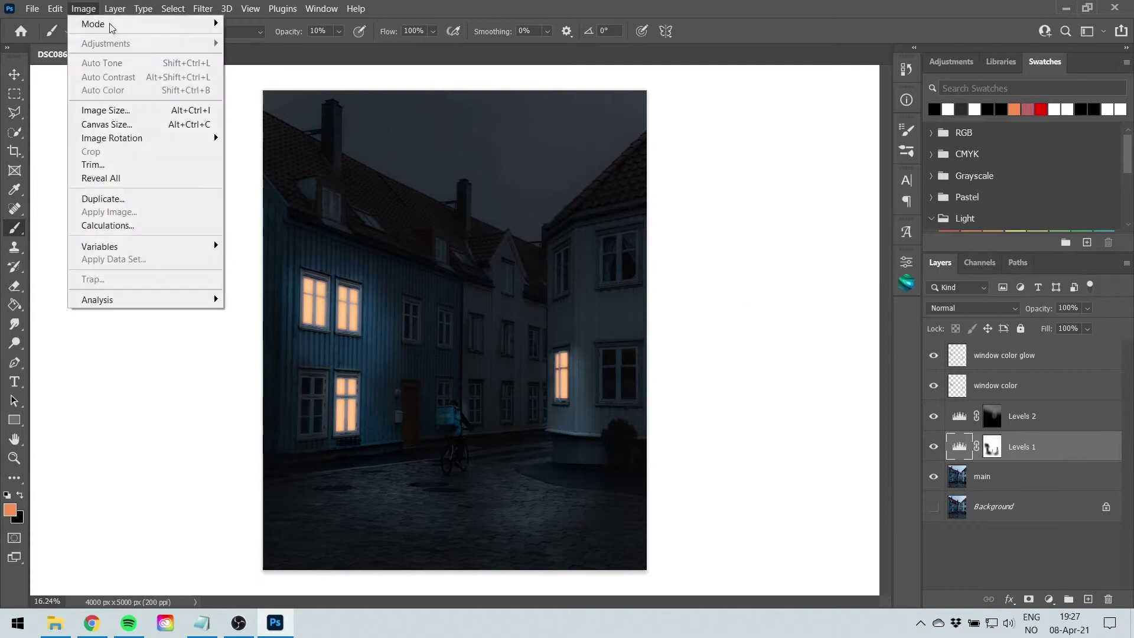
{"action": "left_click", "coordinate": [83, 8]}
{"action": "left_click", "coordinate": [115, 9]}
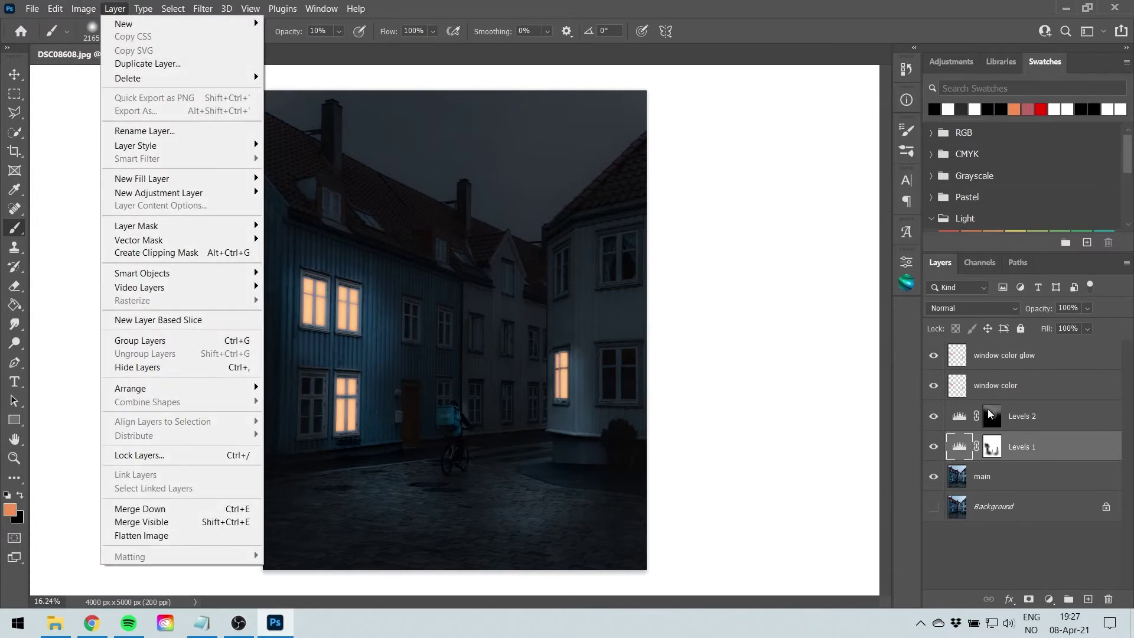
Apply a Levels correction to the Levels 1 mask, raising the black input level to deepen the mask's dark painted areas
{"action": "left_click", "coordinate": [1000, 438]}
{"action": "left_click", "coordinate": [83, 9]}
{"action": "mouse_move", "coordinate": [191, 52]}
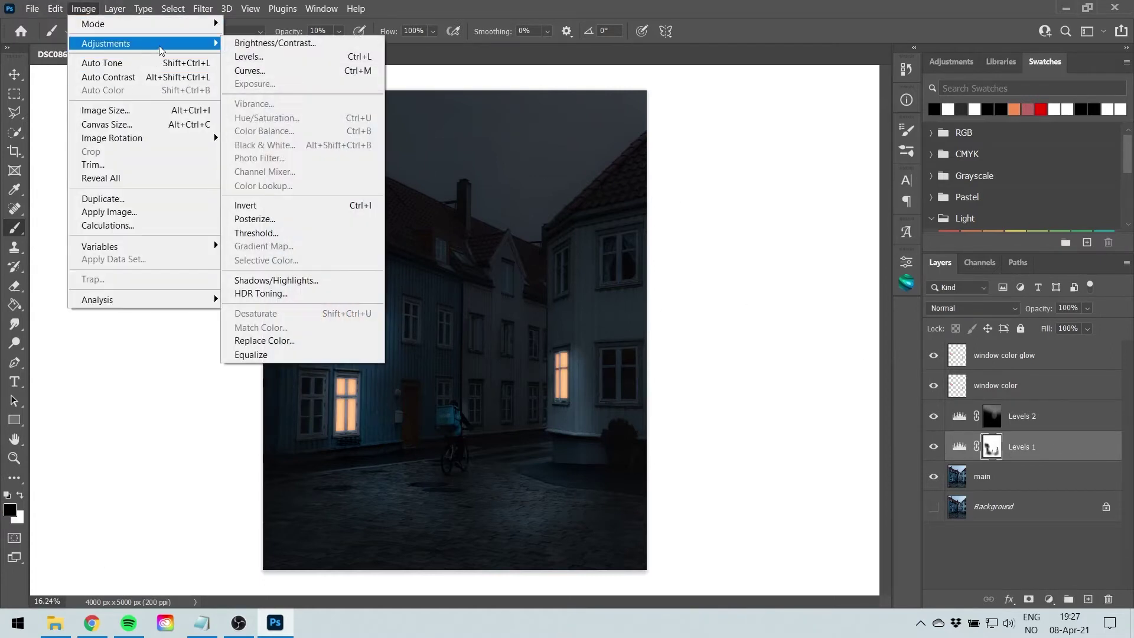
{"action": "left_click", "coordinate": [248, 56]}
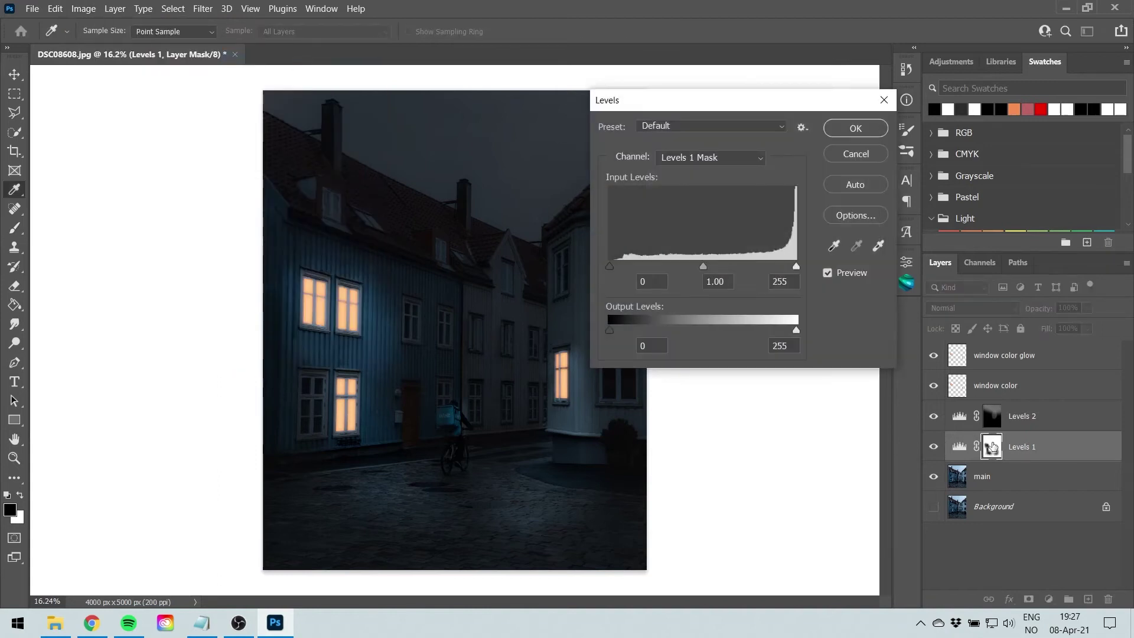
{"action": "left_click_drag", "start_coordinate": [620, 272], "coordinate": [657, 268]}
{"action": "left_click", "coordinate": [869, 128]}
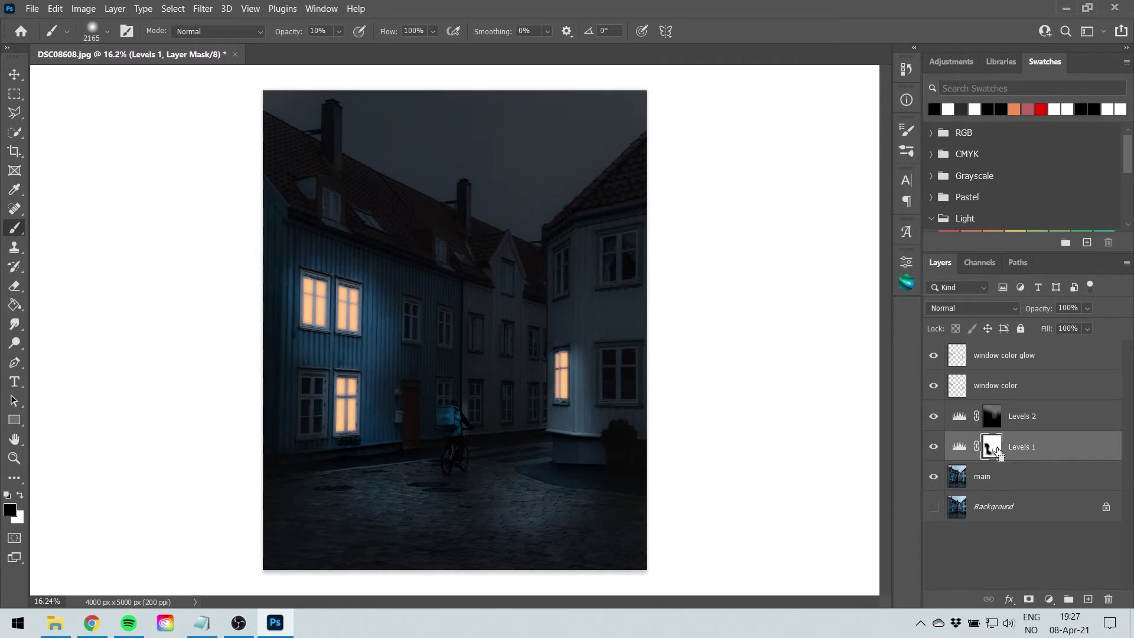
Load the Levels 1 mask as a selection, invert it, and add a Color Balance adjustment limited to the lit areas
{"action": "left_click", "coordinate": [993, 448], "text": "ctrl"}
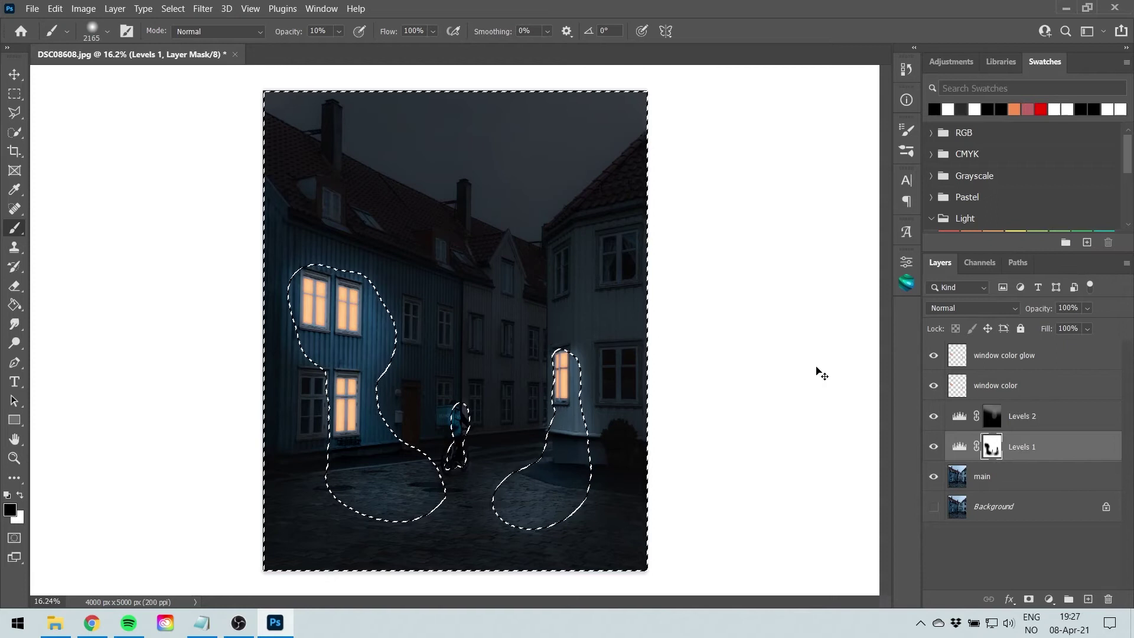
{"action": "key", "text": "ctrl+shift+i"}
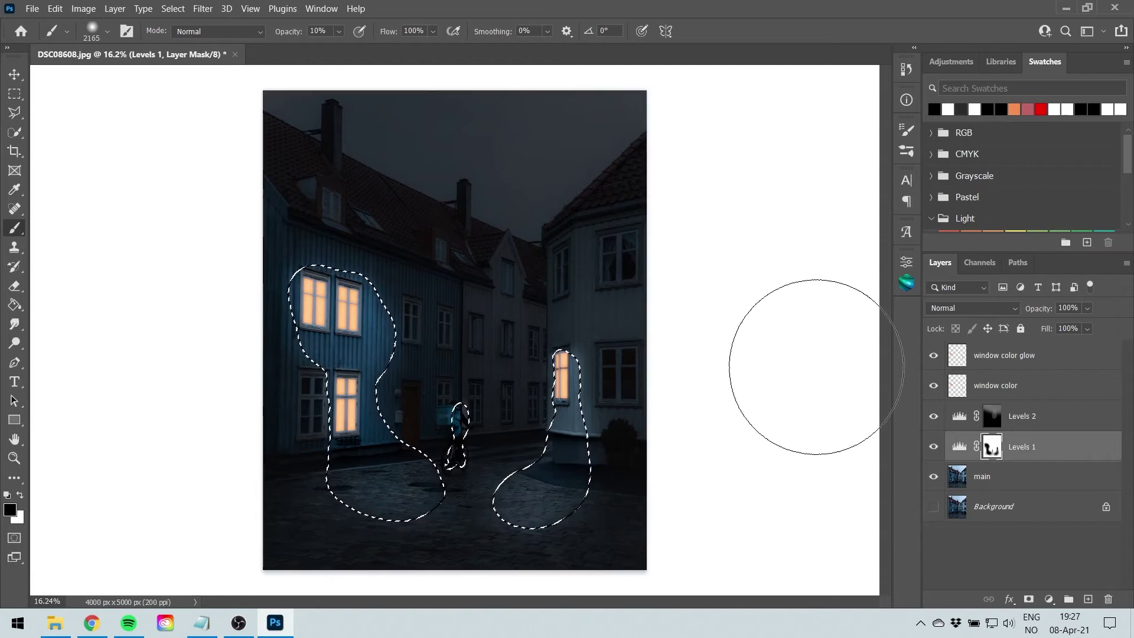
{"action": "left_click", "coordinate": [1050, 599]}
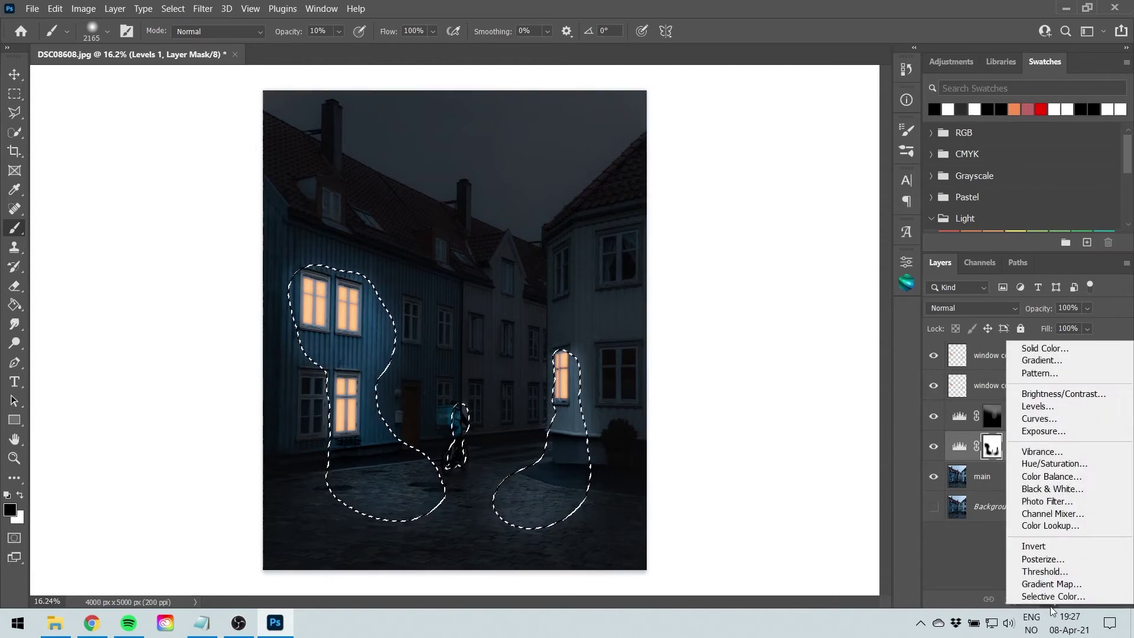
{"action": "left_click", "coordinate": [1050, 477]}
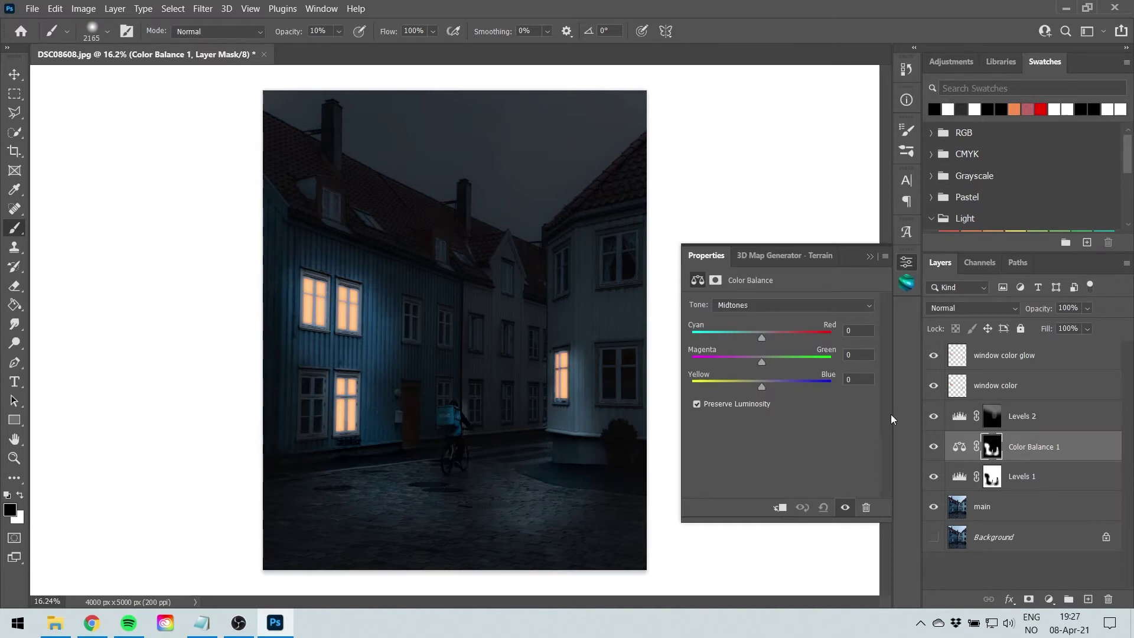
Shift the Color Balance 1 midtones toward red by about 57 and toward yellow by about 43, fine-tuning both by eye
{"action": "left_click", "coordinate": [801, 332]}
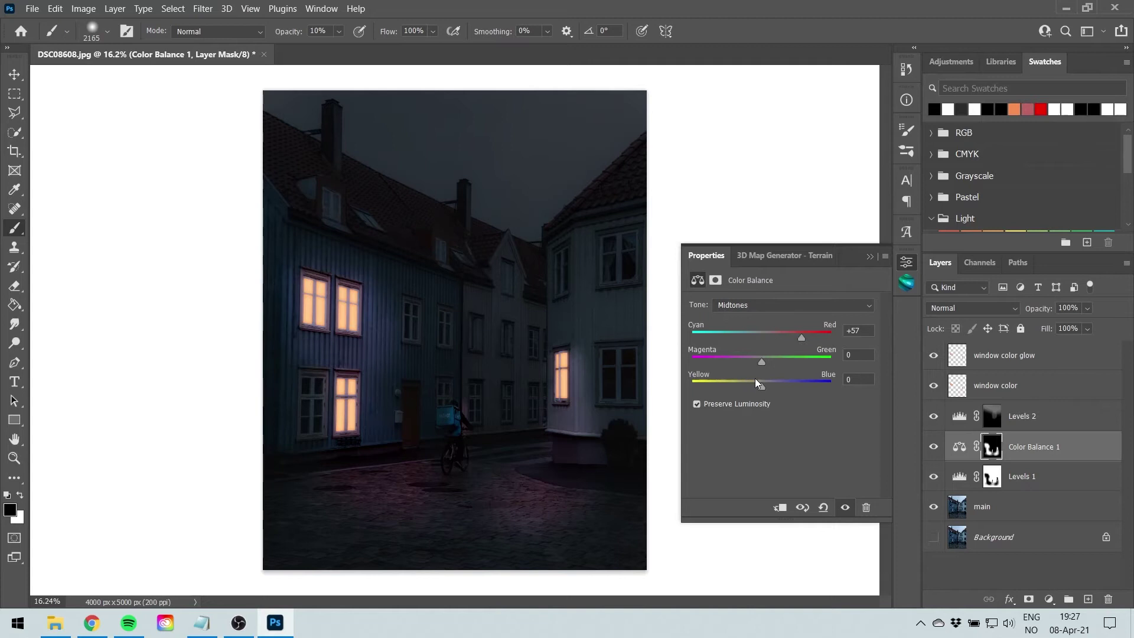
{"action": "left_click", "coordinate": [733, 381]}
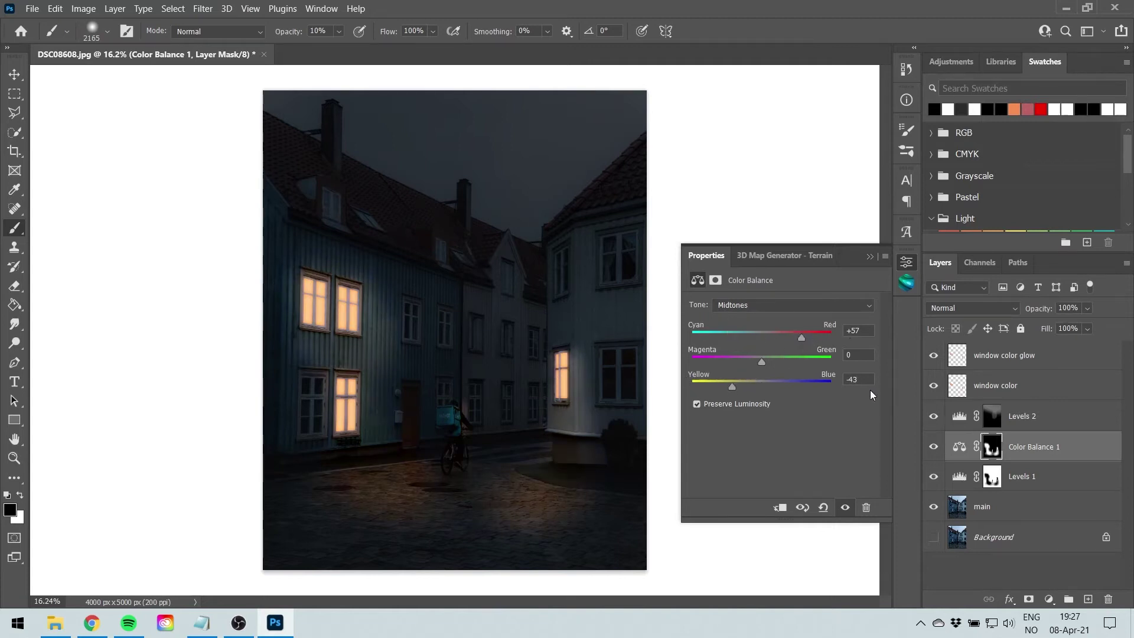
{"action": "left_click_drag", "start_coordinate": [735, 384], "coordinate": [739, 385]}
{"action": "left_click", "coordinate": [736, 387]}
{"action": "left_click", "coordinate": [797, 341]}
{"action": "left_click_drag", "start_coordinate": [732, 386], "coordinate": [727, 386]}
{"action": "left_click_drag", "start_coordinate": [726, 386], "coordinate": [730, 388]}
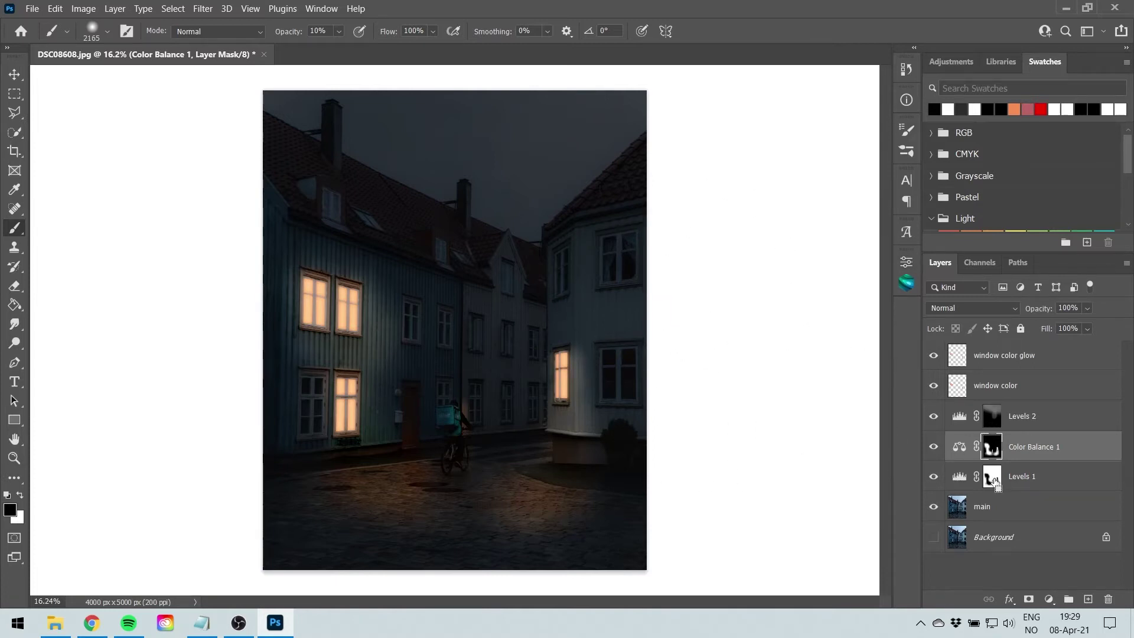
Load the Levels 1 mask as a selection and invert it to select the lit areas around the windows and street
{"action": "left_click", "coordinate": [994, 479], "text": "ctrl"}
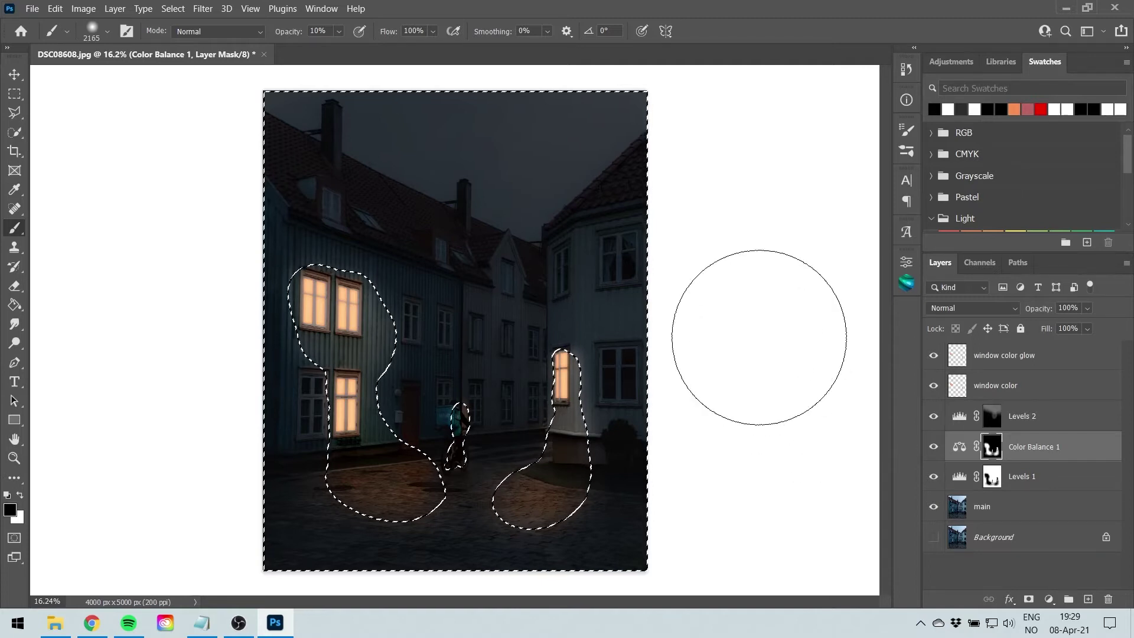
{"action": "key", "text": "ctrl+shift+i"}
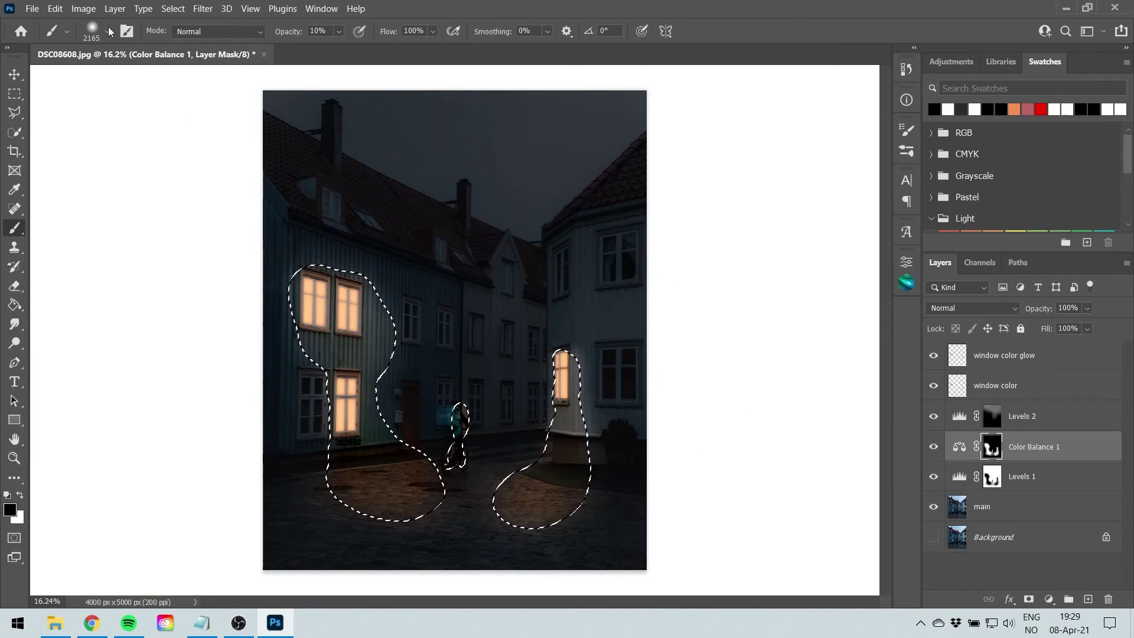
{"action": "left_click", "coordinate": [83, 9]}
{"action": "mouse_move", "coordinate": [145, 45]}
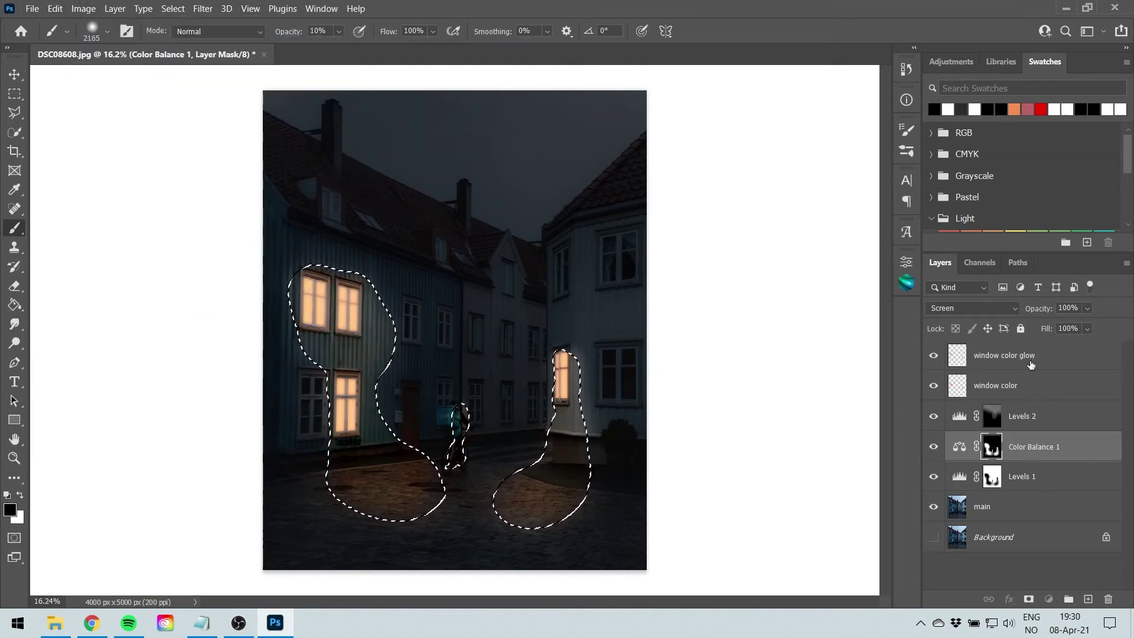
Shift the hue of the window color glow layer by +10 within the selection and deselect
{"action": "left_click", "coordinate": [1063, 358]}
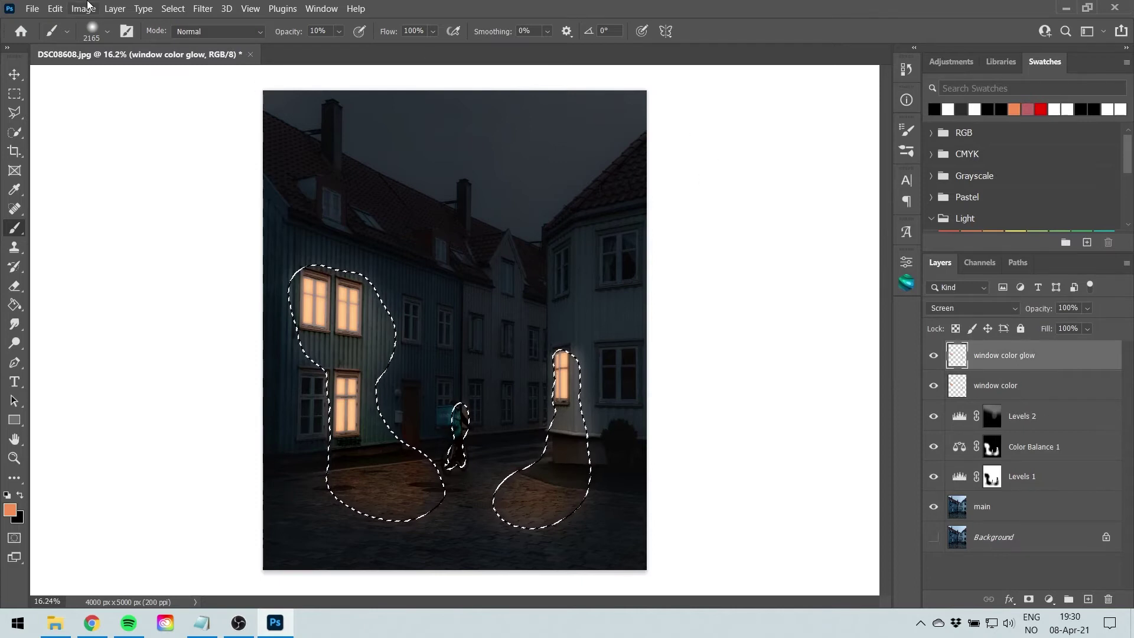
{"action": "left_click", "coordinate": [83, 8]}
{"action": "mouse_move", "coordinate": [121, 44]}
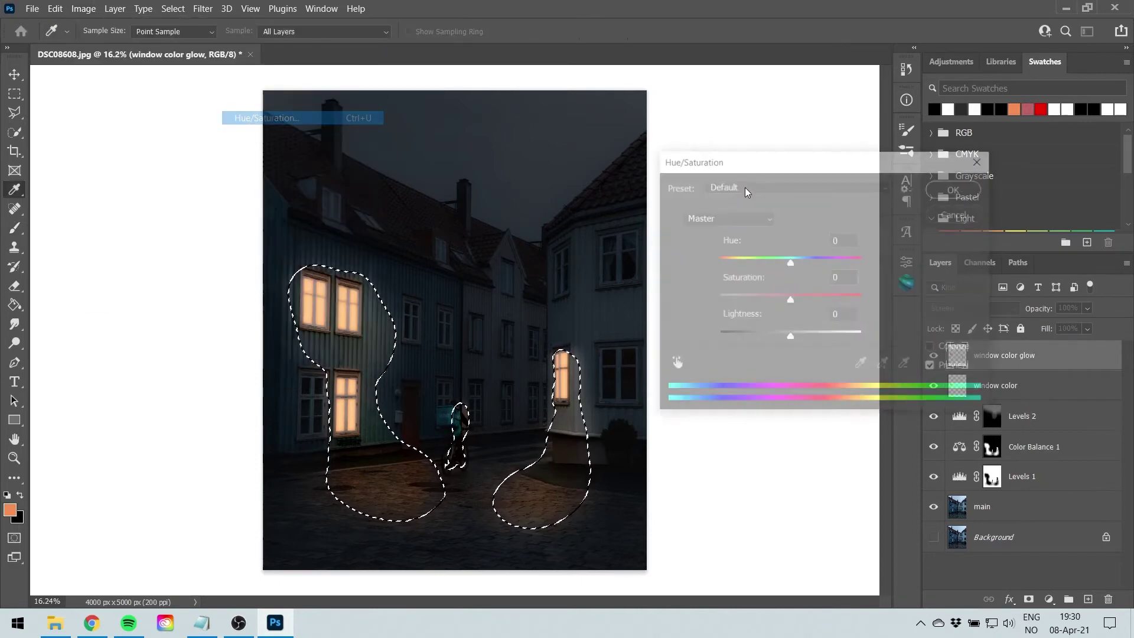
{"action": "left_click", "coordinate": [260, 119]}
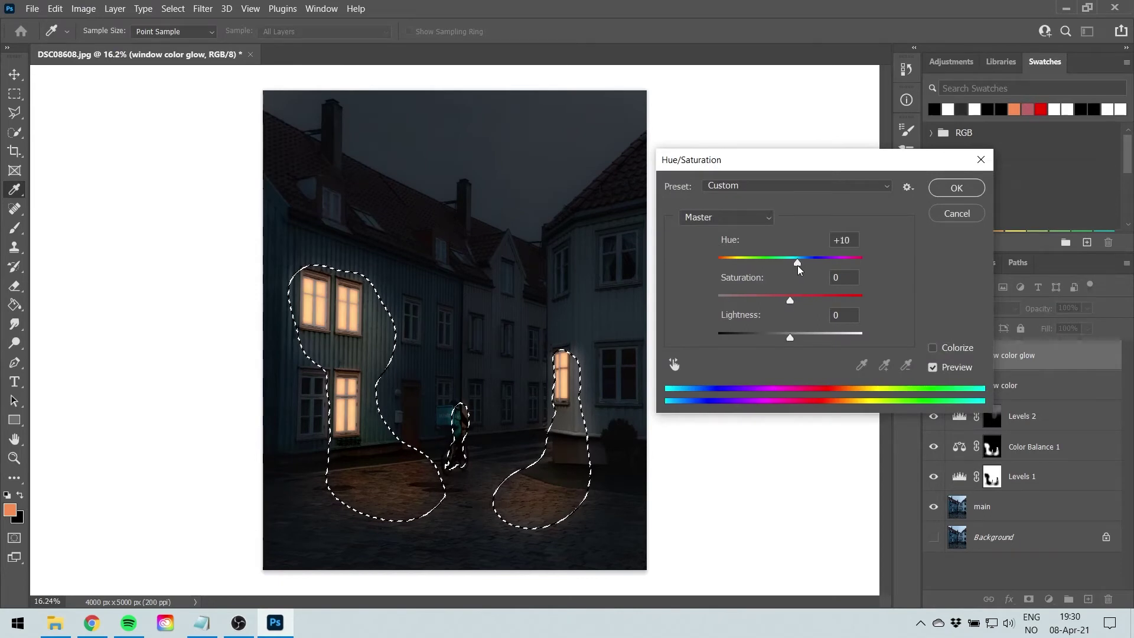
{"action": "left_click", "coordinate": [957, 188]}
{"action": "key", "text": "b"}
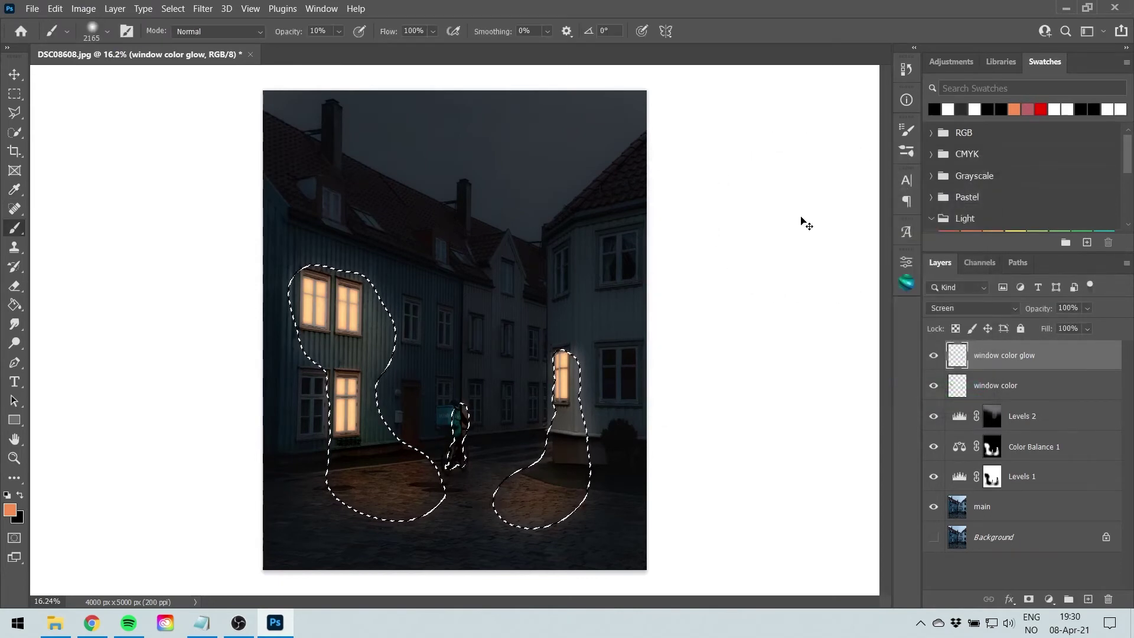
{"action": "key", "text": "ctrl+d"}
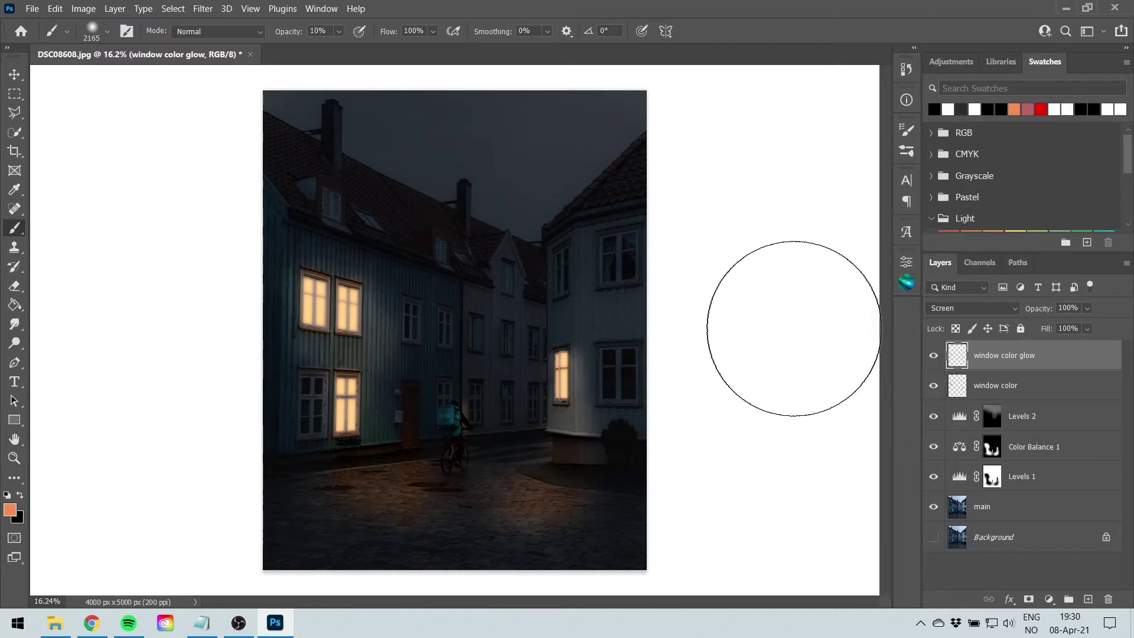
Add a second Color Balance above Color Balance 1, masked by the Levels 1 mask selection, and shift its midtones slightly toward cyan and blue
{"action": "left_click", "coordinate": [994, 478], "text": "ctrl"}
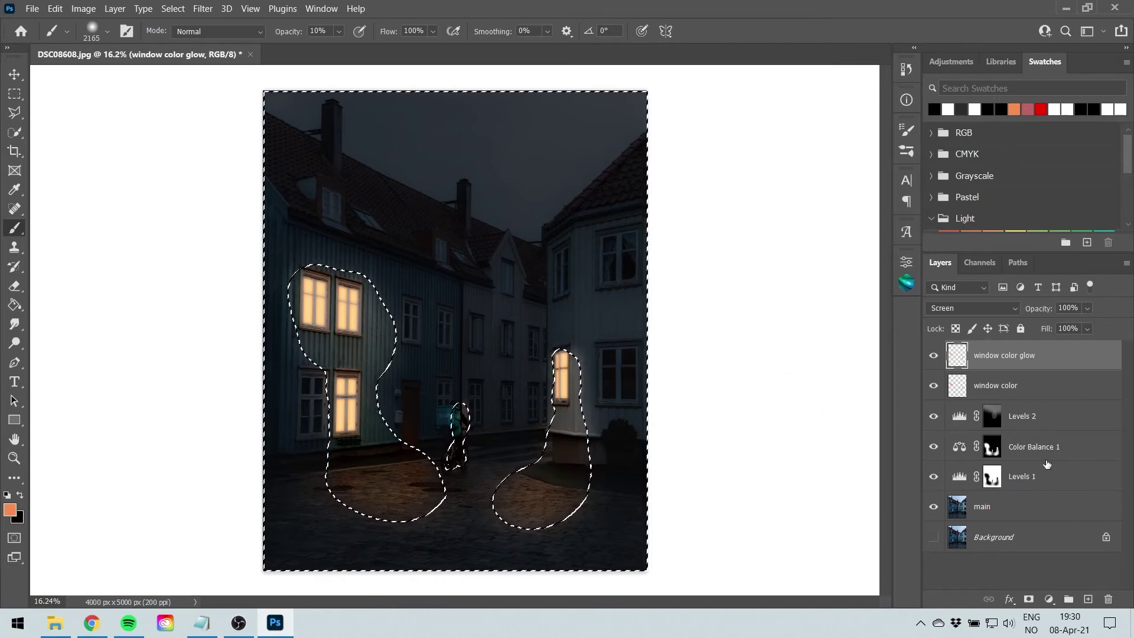
{"action": "left_click", "coordinate": [992, 447]}
{"action": "left_click", "coordinate": [1049, 600]}
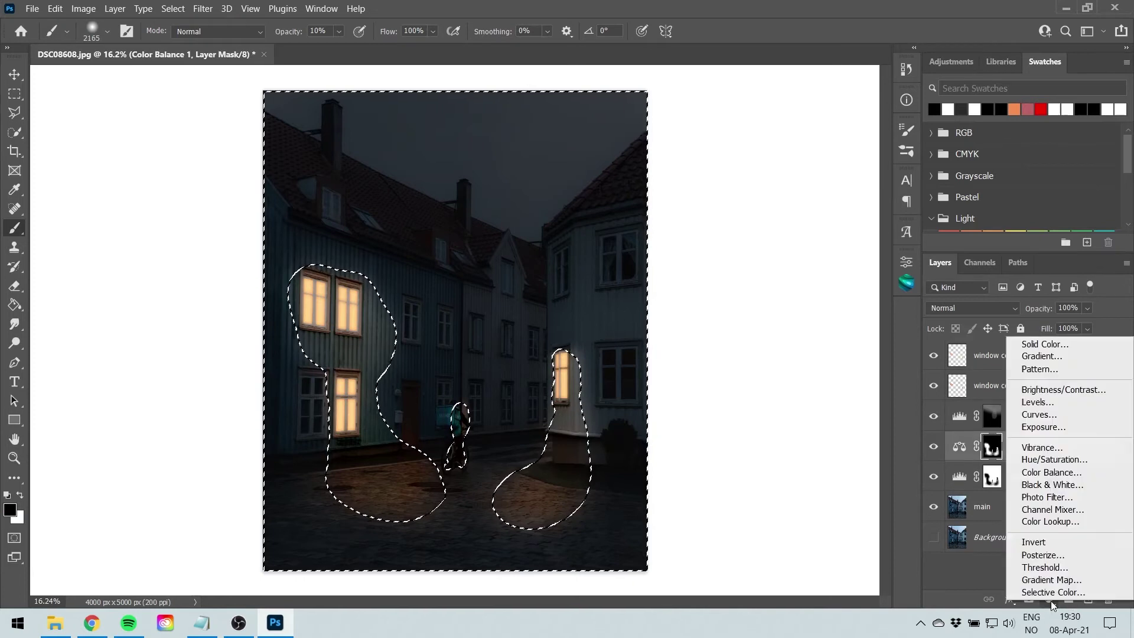
{"action": "left_click", "coordinate": [1076, 469]}
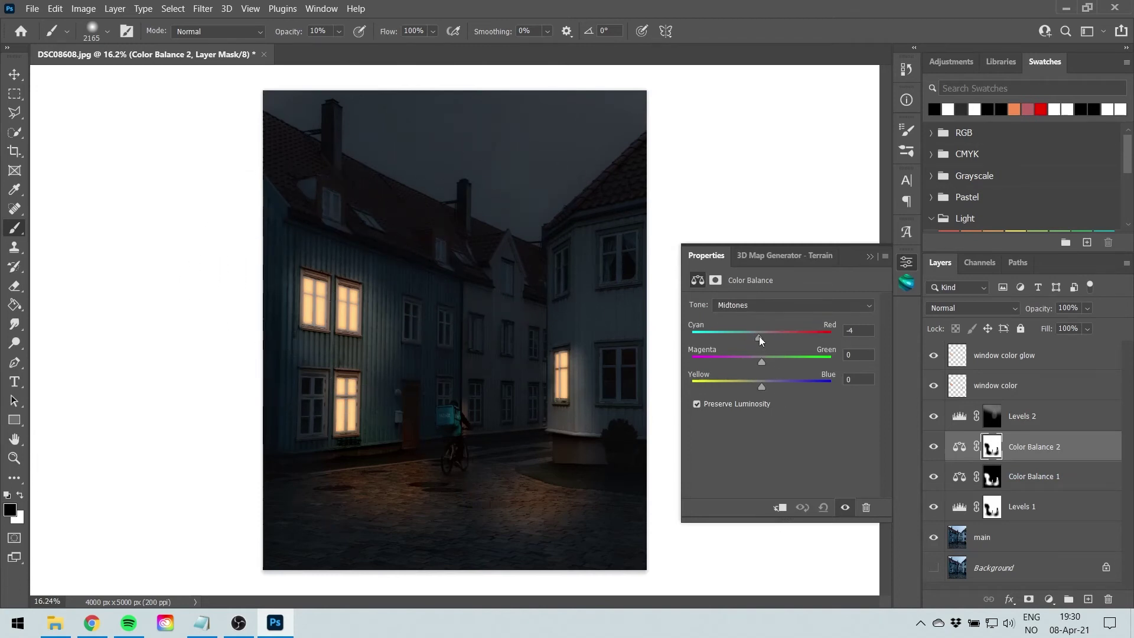
{"action": "left_click_drag", "start_coordinate": [756, 335], "coordinate": [753, 335]}
{"action": "left_click_drag", "start_coordinate": [763, 386], "coordinate": [770, 386]}
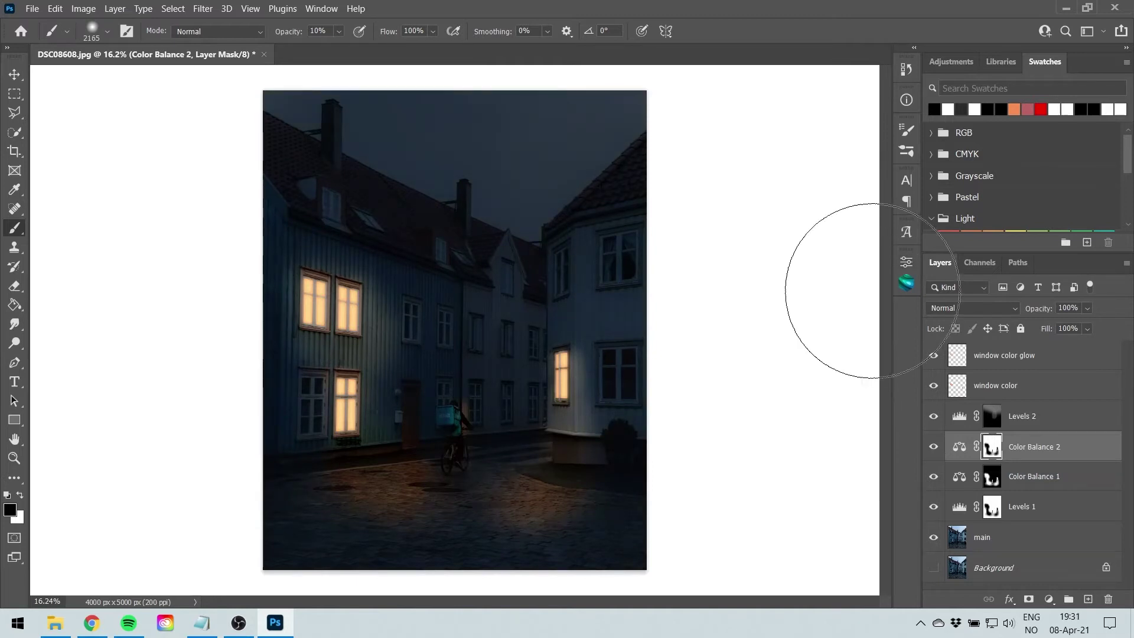
Add a Hue/Saturation adjustment above Color Balance 2, masked by the Levels 1 mask selection, and lower its saturation to about -36
{"action": "left_click", "coordinate": [996, 514], "text": "ctrl"}
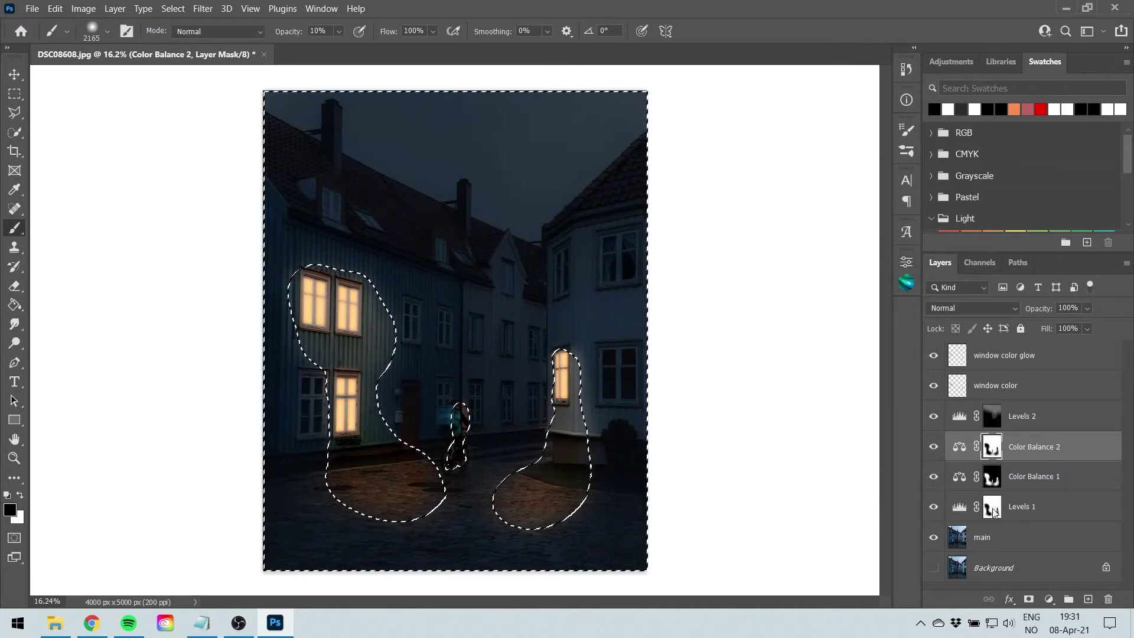
{"action": "left_click", "coordinate": [1050, 599]}
{"action": "left_click", "coordinate": [1076, 456]}
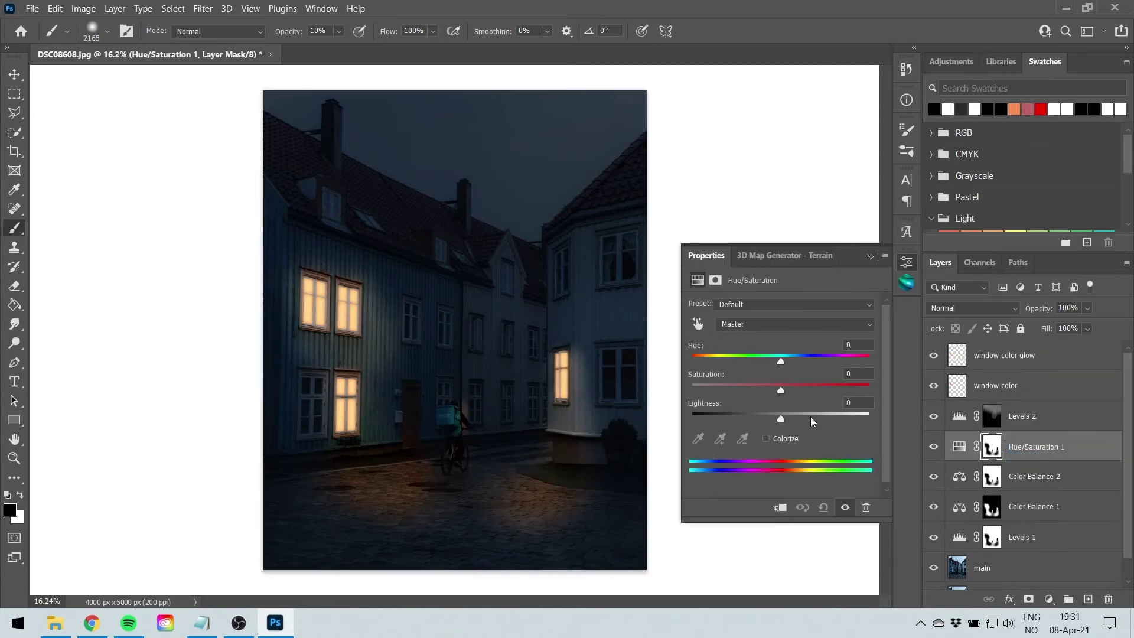
{"action": "left_click", "coordinate": [749, 385]}
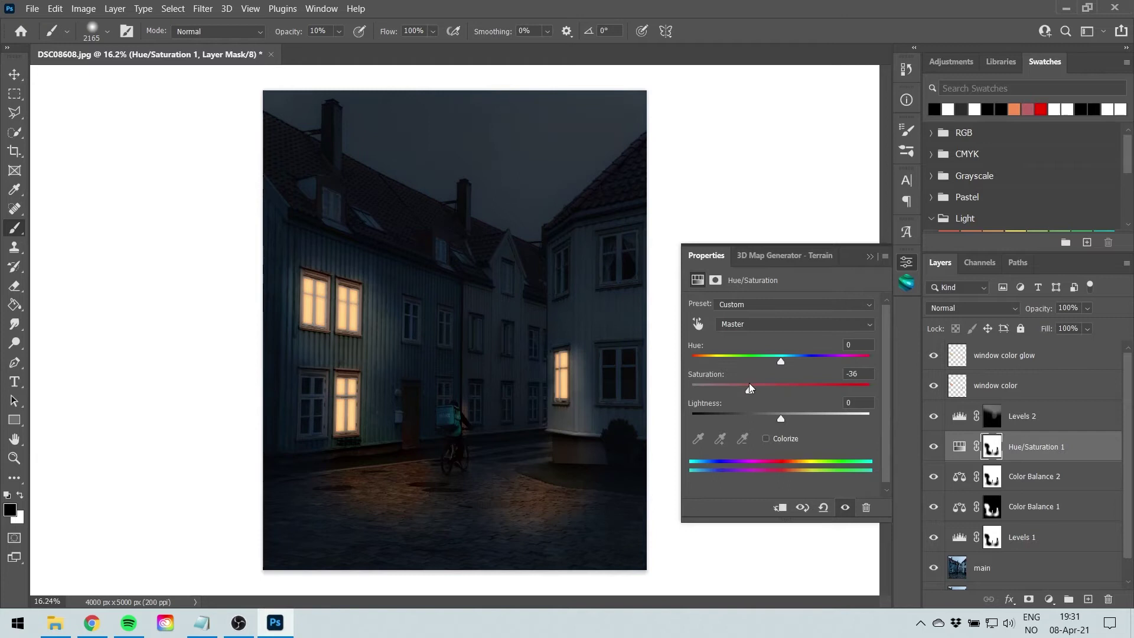
{"action": "mouse_move", "coordinate": [753, 392]}
{"action": "left_mouse_down"}
{"action": "mouse_move", "coordinate": [732, 385]}
{"action": "mouse_move", "coordinate": [754, 393]}
{"action": "left_mouse_up"}
{"action": "left_click", "coordinate": [908, 262]}
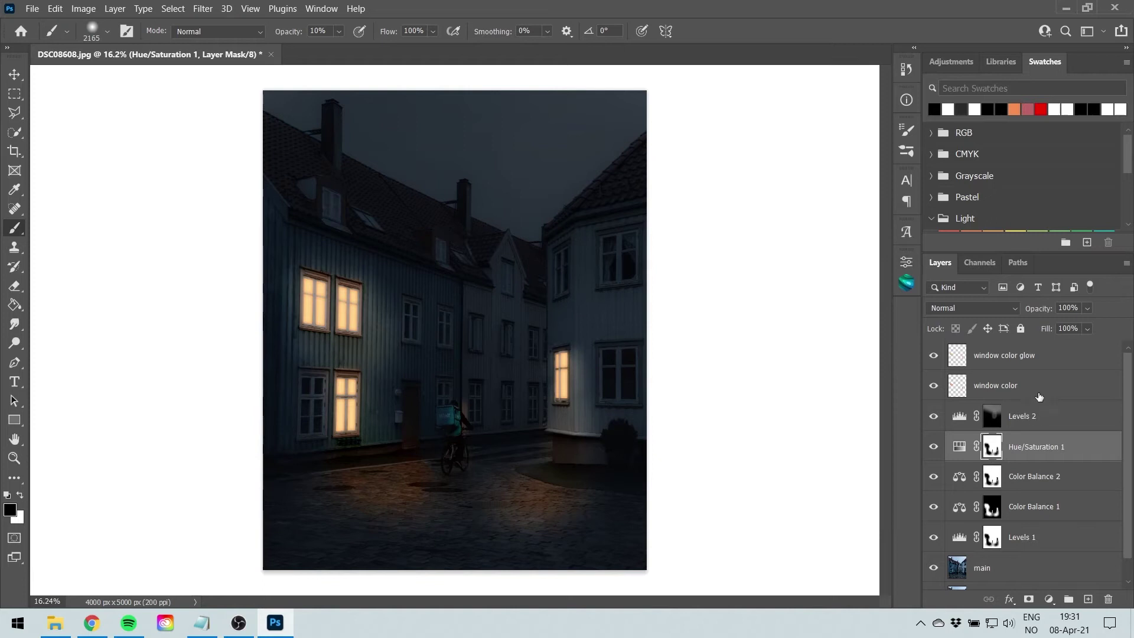
Add a new layer above the window color glow layer and name it "random window light"
{"action": "left_click", "coordinate": [1046, 360]}
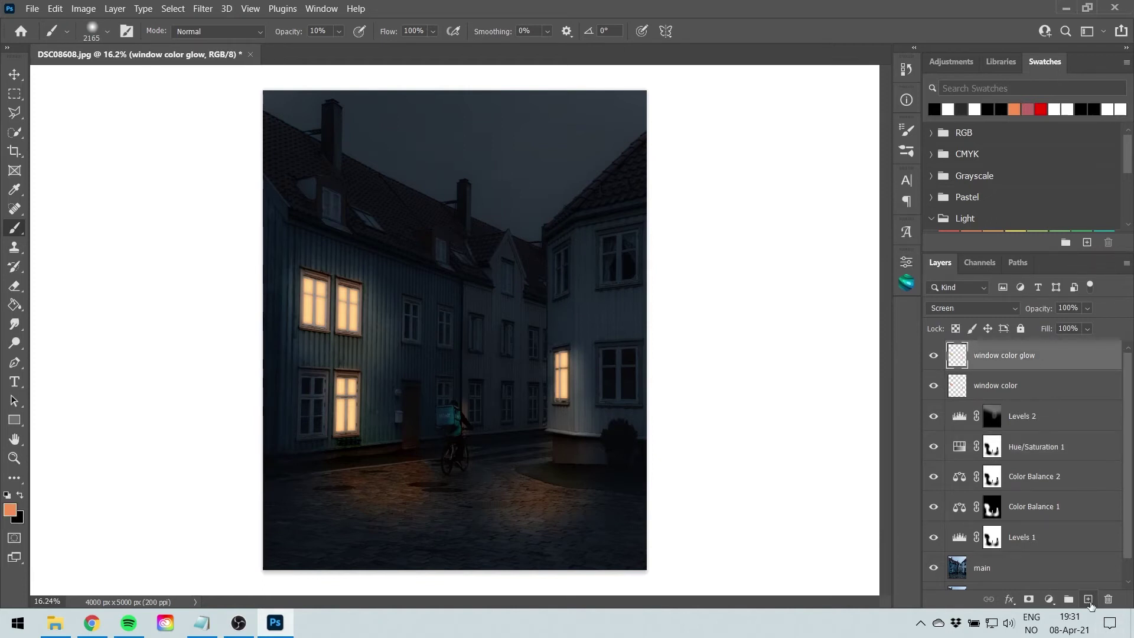
{"action": "left_click", "coordinate": [1088, 600]}
{"action": "double_click", "coordinate": [985, 355]}
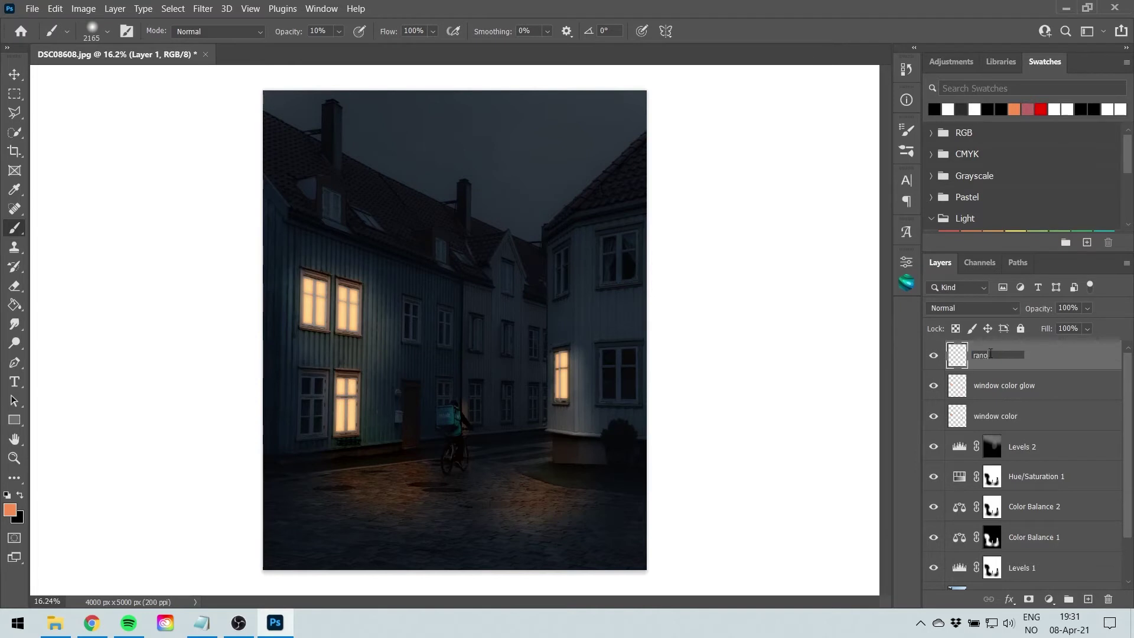
{"action": "type", "text": "random window light"}
{"action": "key", "text": "Return"}
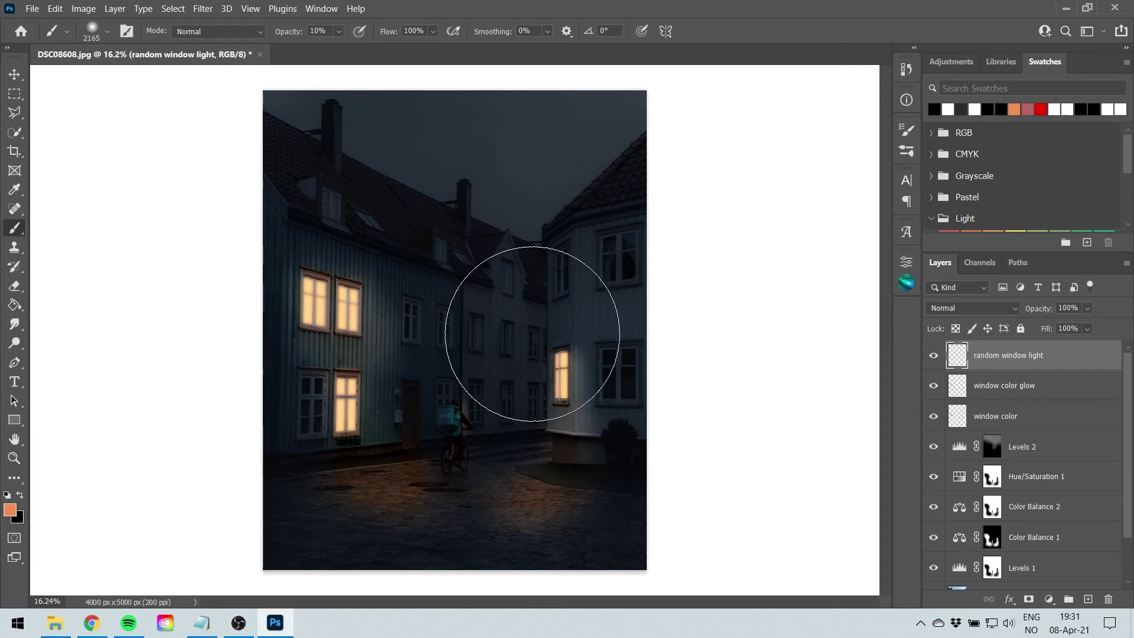
Paint faint orange light at 6% opacity with a large soft brush over the middle house walls and the street around the cyclist
{"action": "left_click_drag", "start_coordinate": [424, 350], "coordinate": [390, 349]}
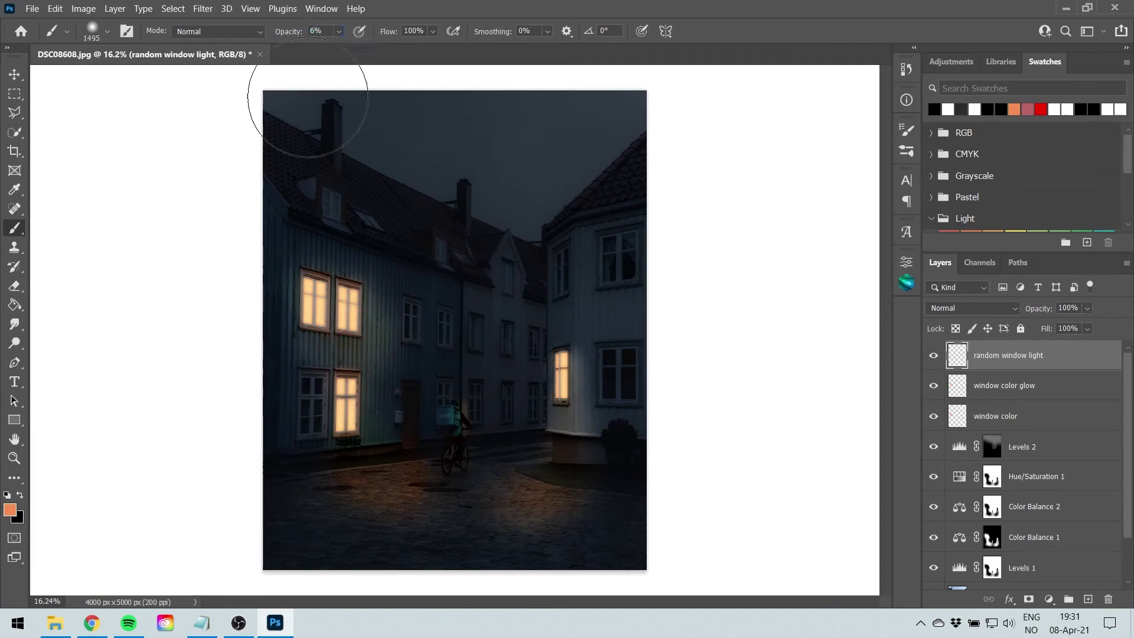
{"action": "left_click_drag", "start_coordinate": [413, 286], "coordinate": [372, 288]}
{"action": "left_click_drag", "start_coordinate": [385, 335], "coordinate": [440, 351]}
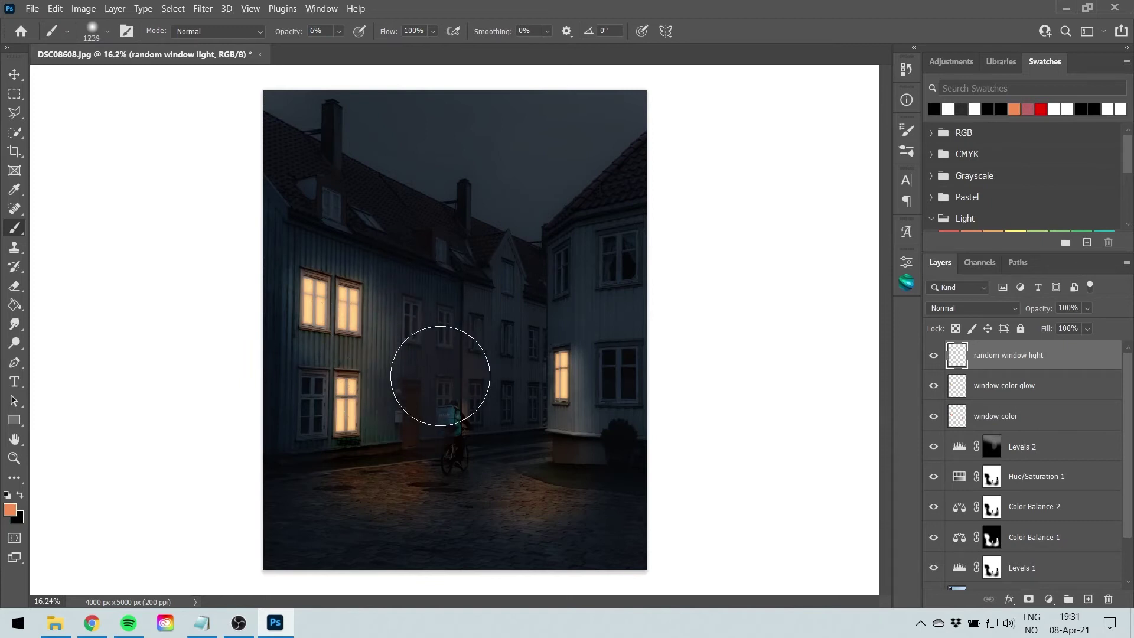
{"action": "mouse_move", "coordinate": [452, 432]}
{"action": "left_mouse_down"}
{"action": "mouse_move", "coordinate": [561, 364]}
{"action": "mouse_move", "coordinate": [510, 446]}
{"action": "mouse_move", "coordinate": [423, 462]}
{"action": "mouse_move", "coordinate": [356, 433]}
{"action": "mouse_move", "coordinate": [344, 412]}
{"action": "mouse_move", "coordinate": [417, 474]}
{"action": "left_mouse_up"}
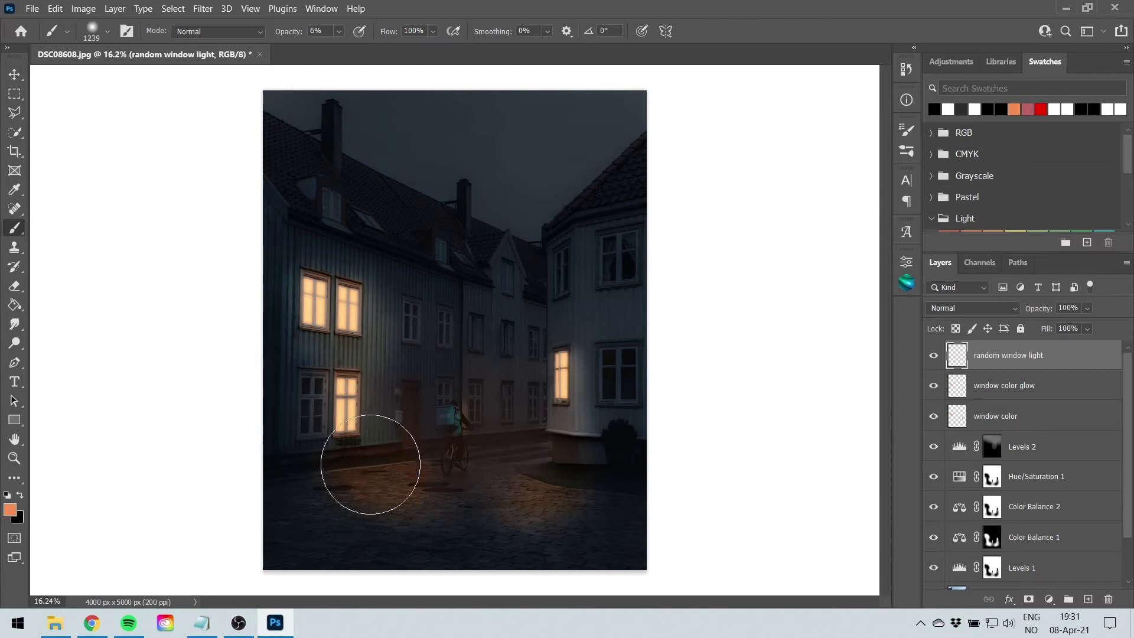
Build up more faint orange light on the wall beside the lit windows and on the cobblestones, varying the brush size
{"action": "scroll", "coordinate": [371, 453], "scroll_direction": "up", "scroll_amount": 3}
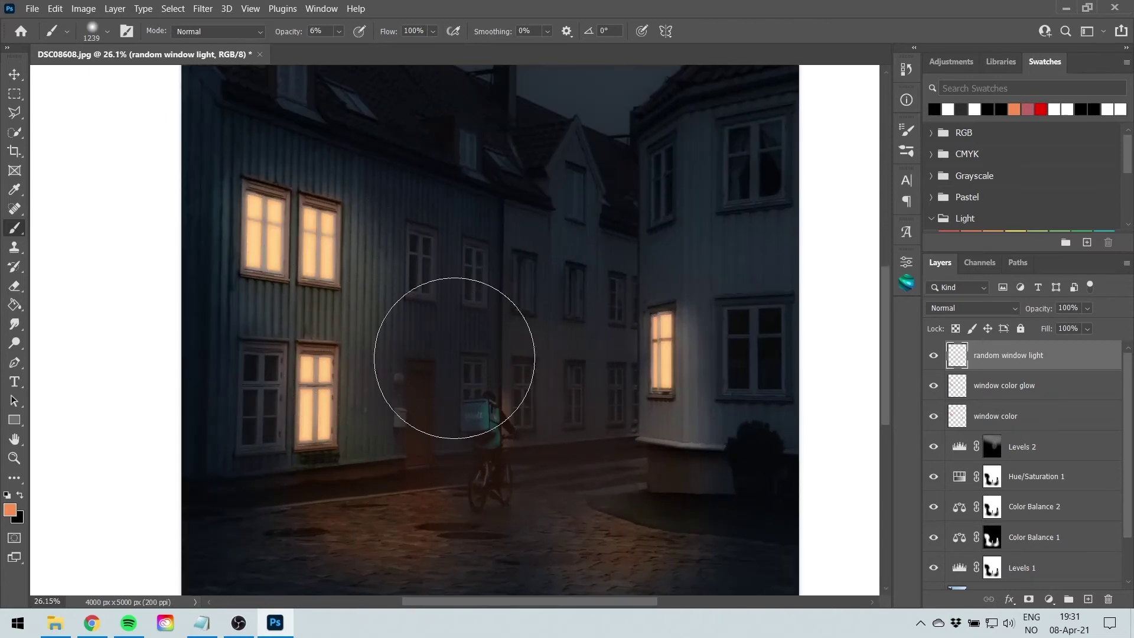
{"action": "left_click_drag", "start_coordinate": [436, 377], "coordinate": [357, 369]}
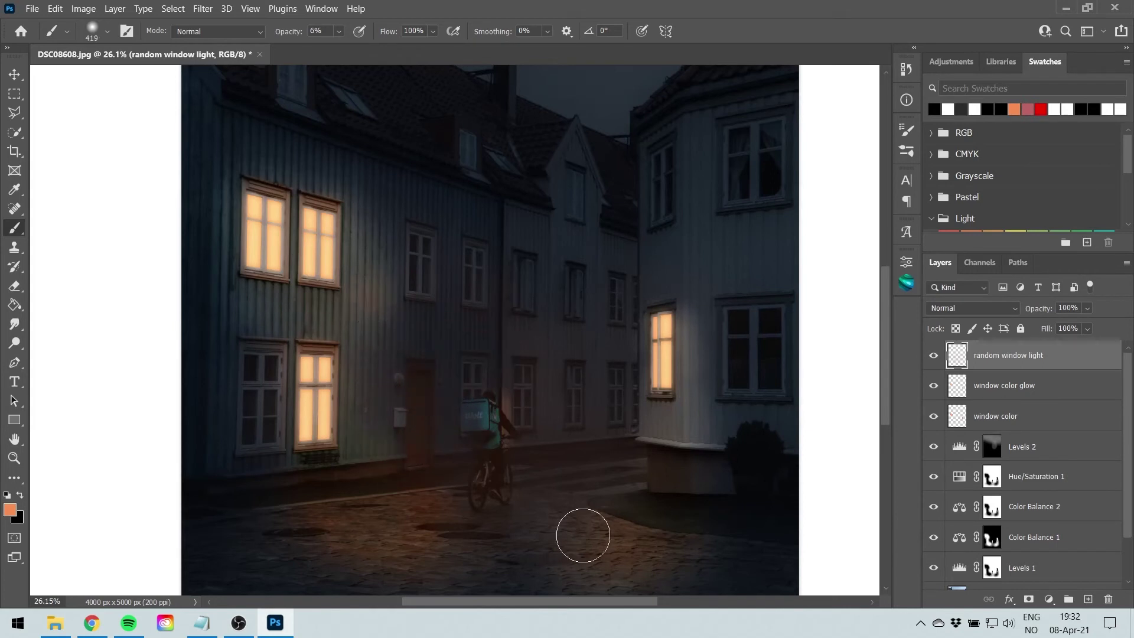
{"action": "left_click_drag", "start_coordinate": [373, 318], "coordinate": [367, 259]}
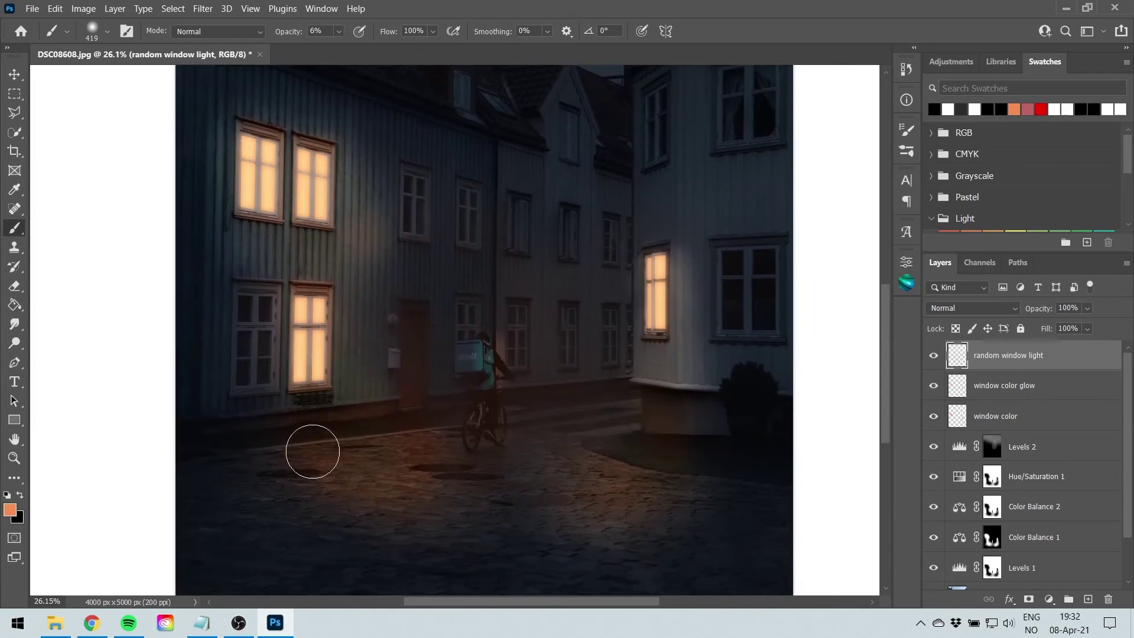
{"action": "left_click_drag", "start_coordinate": [432, 467], "coordinate": [460, 466]}
{"action": "key", "text": "bracketright"}
{"action": "key", "text": "bracketright"}
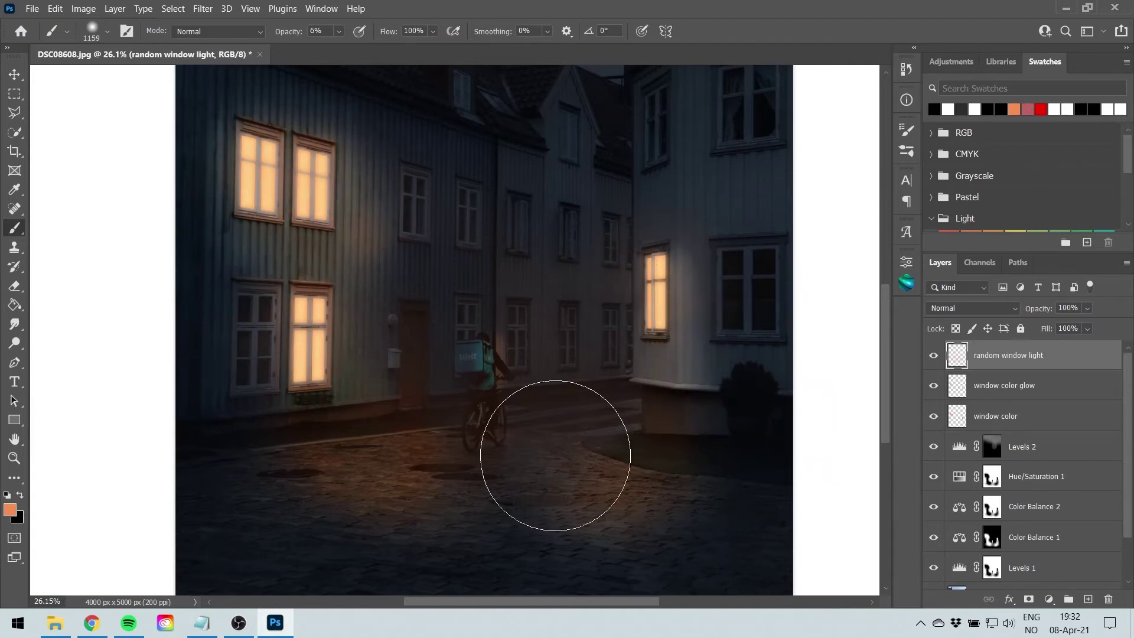
Erase the orange light from the cyclist, the delivery bag and the bicycle on the random window light layer
{"action": "key", "text": "e"}
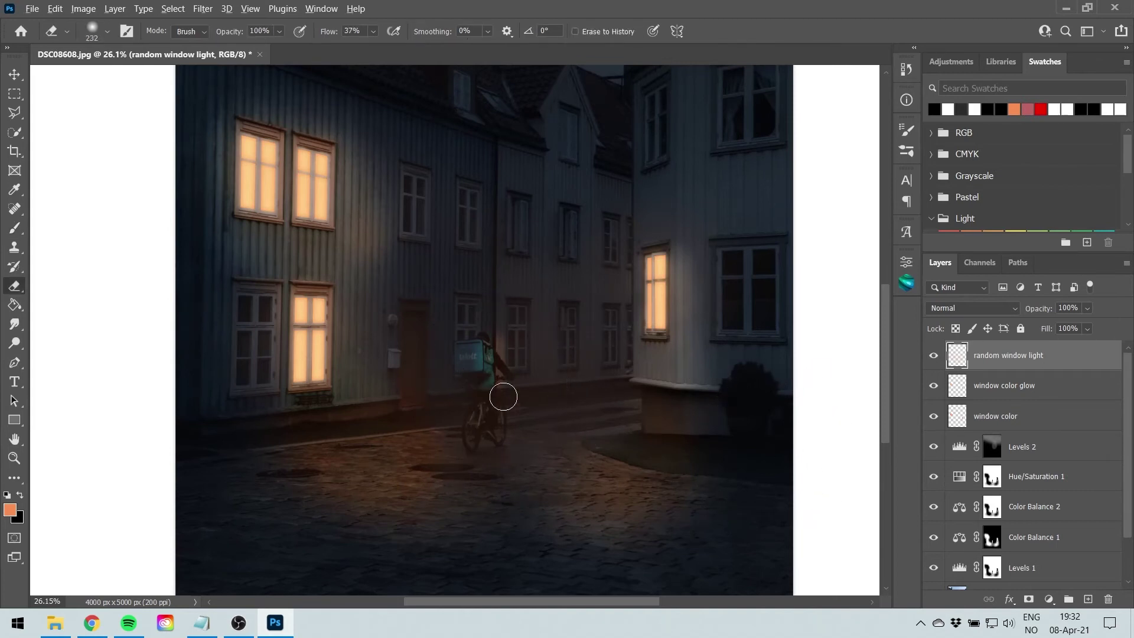
{"action": "left_click_drag", "start_coordinate": [500, 395], "coordinate": [471, 400]}
{"action": "scroll", "coordinate": [504, 370], "scroll_direction": "up", "scroll_amount": 6}
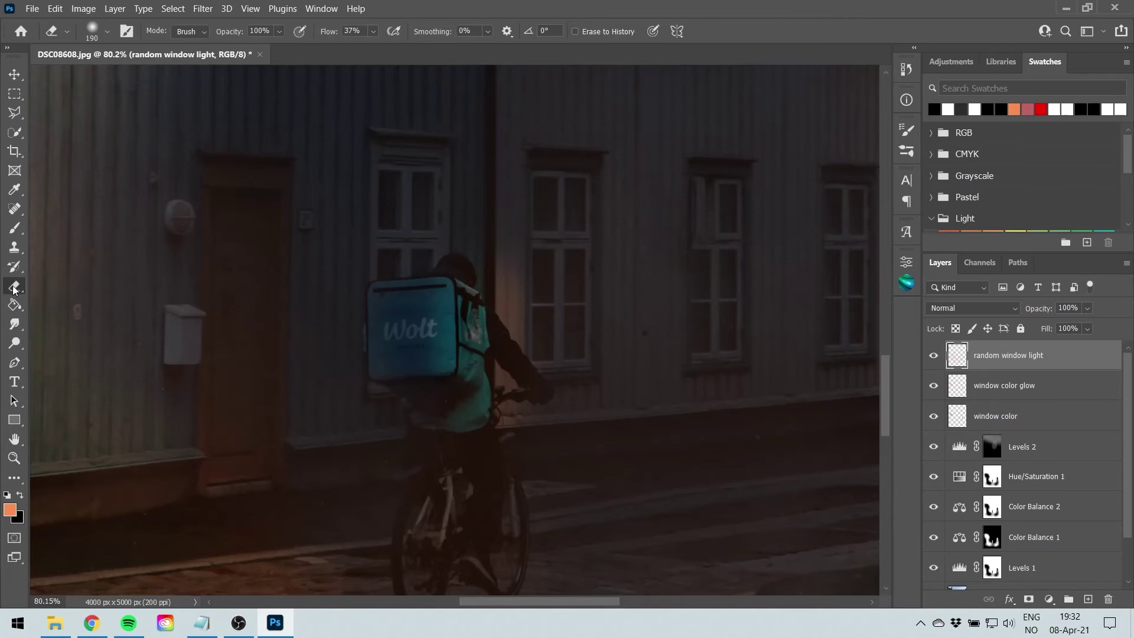
{"action": "left_click_drag", "start_coordinate": [464, 322], "coordinate": [445, 489]}
{"action": "left_click_drag", "start_coordinate": [395, 313], "coordinate": [365, 199]}
{"action": "mouse_move", "coordinate": [444, 368]}
{"action": "left_mouse_down"}
{"action": "mouse_move", "coordinate": [455, 377]}
{"action": "mouse_move", "coordinate": [385, 476]}
{"action": "left_mouse_up"}
{"action": "left_click_drag", "start_coordinate": [429, 419], "coordinate": [462, 431]}
{"action": "mouse_move", "coordinate": [430, 429]}
{"action": "left_mouse_down"}
{"action": "mouse_move", "coordinate": [375, 453]}
{"action": "mouse_move", "coordinate": [471, 403]}
{"action": "mouse_move", "coordinate": [469, 352]}
{"action": "left_mouse_up"}
{"action": "mouse_move", "coordinate": [418, 175]}
{"action": "left_mouse_down"}
{"action": "mouse_move", "coordinate": [469, 208]}
{"action": "mouse_move", "coordinate": [461, 228]}
{"action": "mouse_move", "coordinate": [515, 293]}
{"action": "left_mouse_up"}
{"action": "scroll", "coordinate": [460, 413], "scroll_direction": "down", "scroll_amount": 19}
{"action": "scroll", "coordinate": [467, 437], "scroll_direction": "up", "scroll_amount": 6}
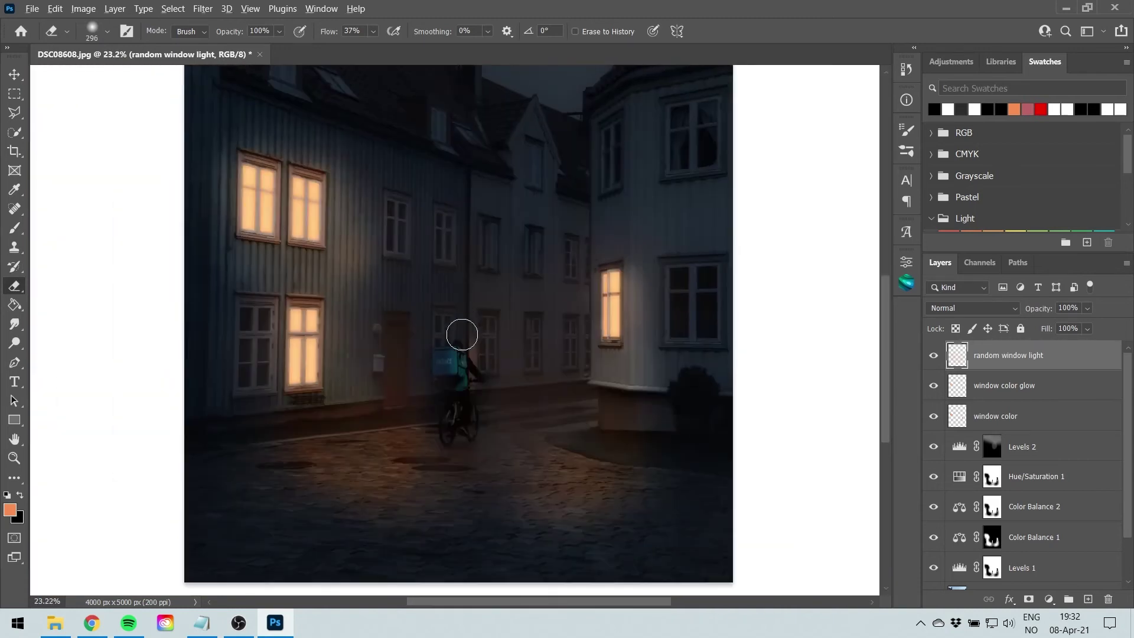
Set the random window light layer to Hard Light blending at 61% opacity
{"action": "scroll", "coordinate": [460, 335], "scroll_direction": "down", "scroll_amount": 1}
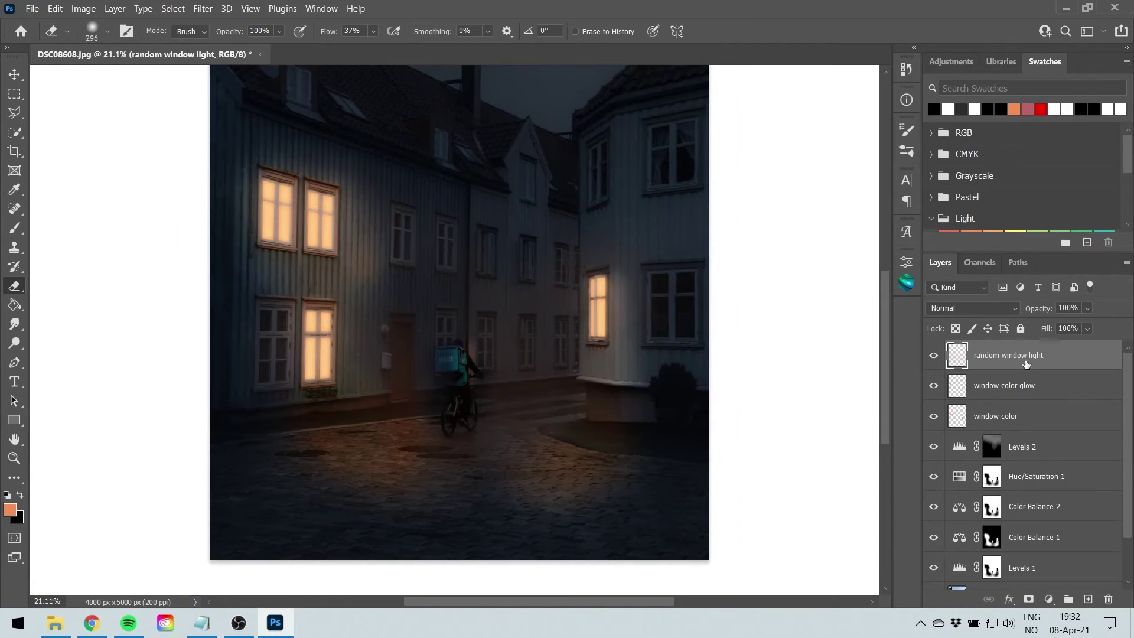
{"action": "left_click", "coordinate": [991, 310]}
{"action": "left_click", "coordinate": [974, 438]}
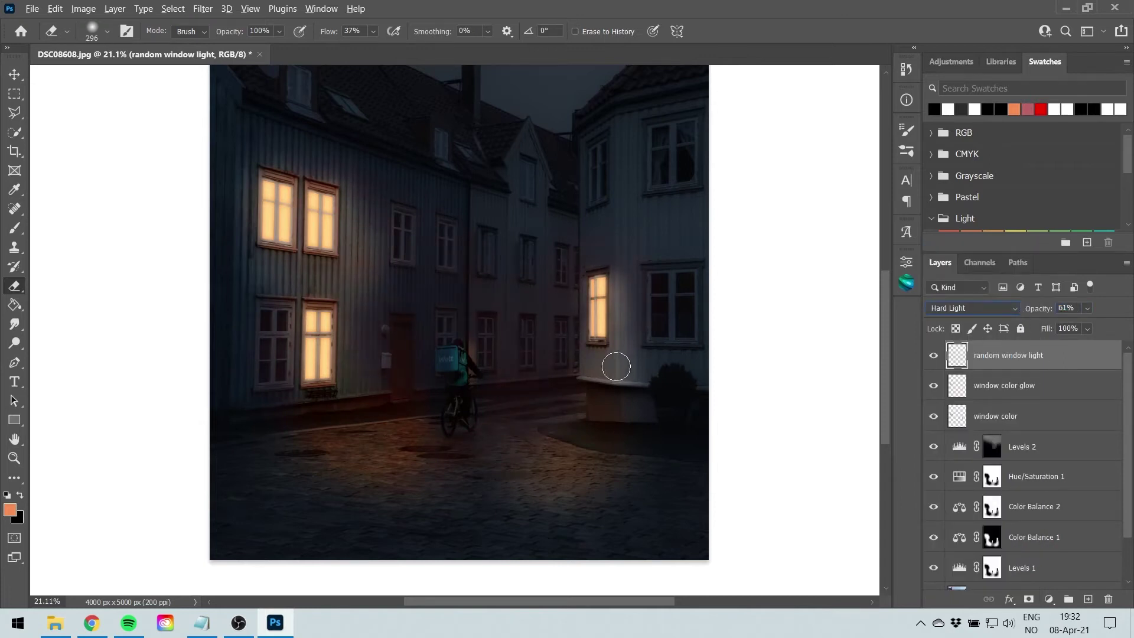
Compare the image with and without the random window light layer, and against the main layer alone
{"action": "left_click", "coordinate": [934, 356]}
{"action": "scroll", "coordinate": [377, 331], "scroll_direction": "down", "scroll_amount": 1}
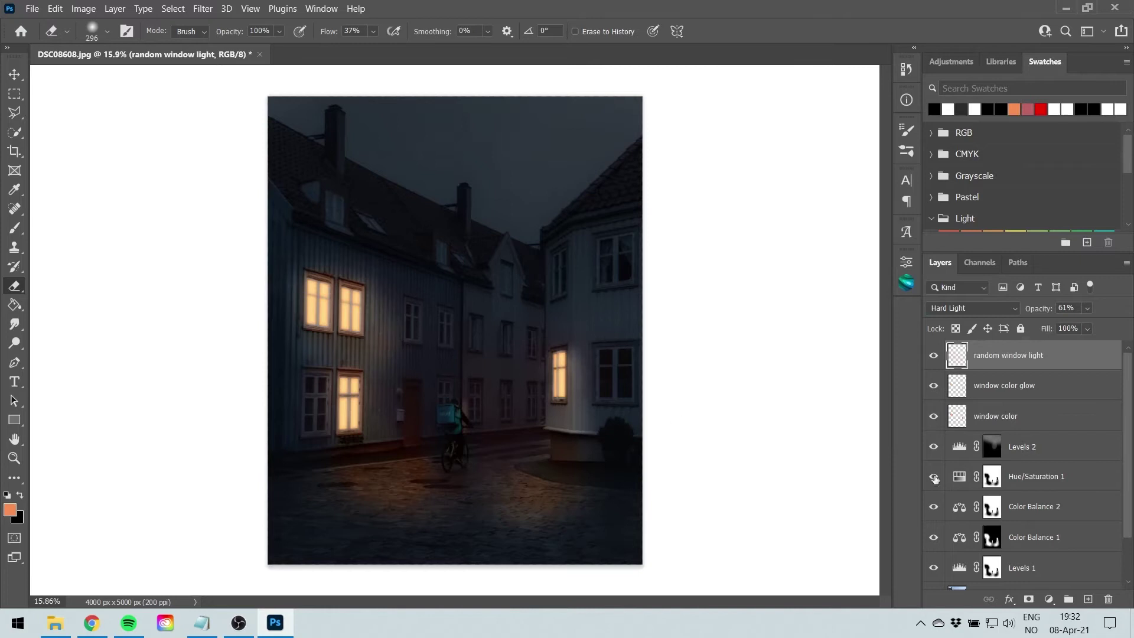
{"action": "scroll", "coordinate": [1027, 486], "scroll_direction": "down", "scroll_amount": 2}
{"action": "left_click", "coordinate": [934, 544], "text": "alt"}
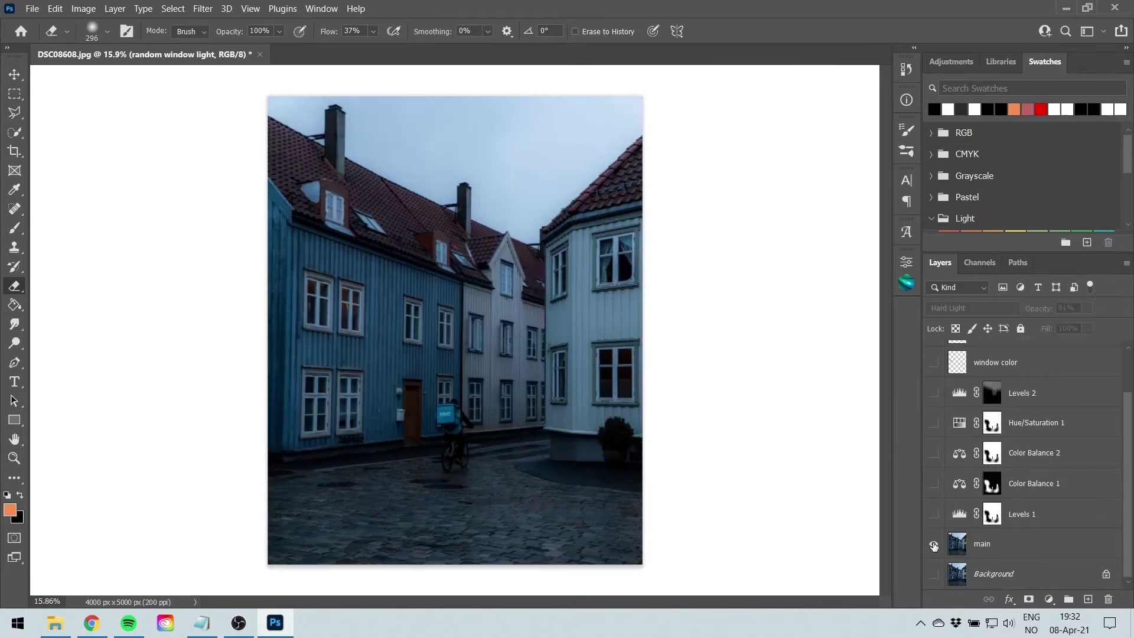
{"action": "left_click", "coordinate": [934, 544], "text": "alt"}
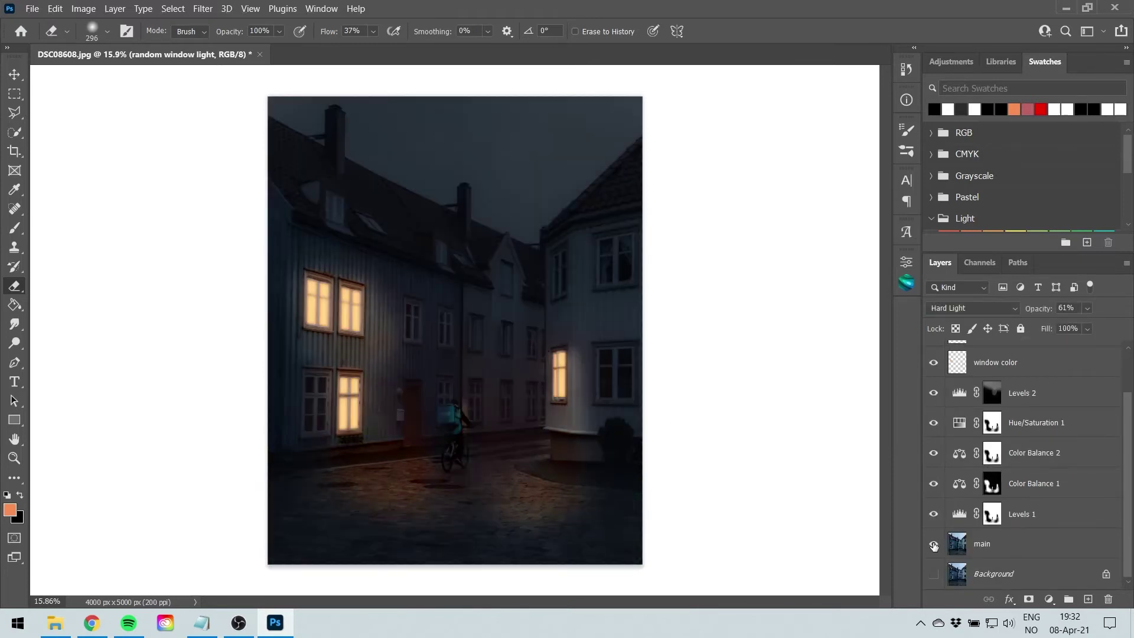
{"action": "scroll", "coordinate": [1076, 474], "scroll_direction": "up", "scroll_amount": 2}
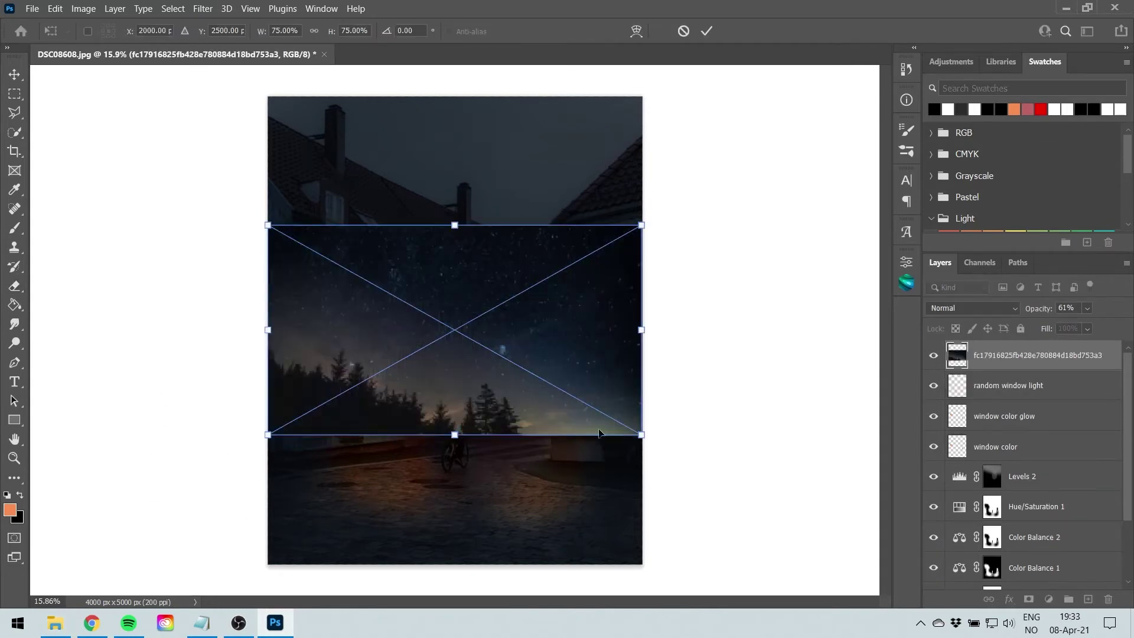
Move the placed starry-sky image over the photo's sky at 35% opacity, enlarge it slightly and commit the placement
{"action": "left_click_drag", "start_coordinate": [529, 363], "coordinate": [529, 235]}
{"action": "left_click_drag", "start_coordinate": [1050, 311], "coordinate": [1027, 311]}
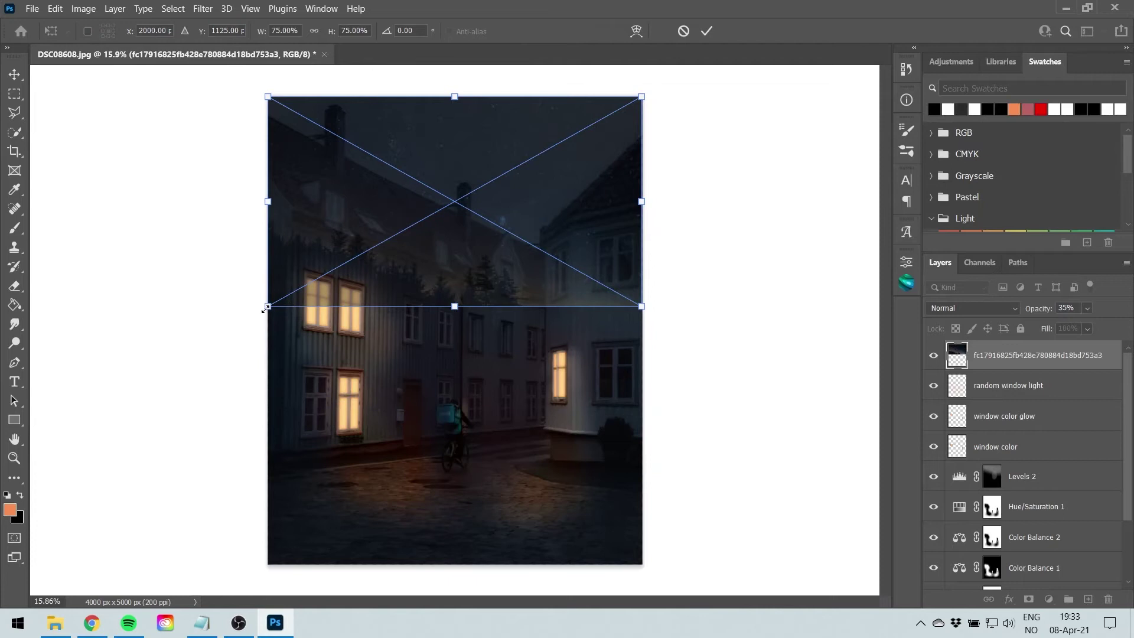
{"action": "left_click_drag", "start_coordinate": [249, 309], "coordinate": [177, 363]}
{"action": "left_click_drag", "start_coordinate": [436, 302], "coordinate": [475, 262]}
{"action": "key", "text": "Return"}
Set the starry-sky layer's opacity to 100% and hide the layer
{"action": "key", "text": "e"}
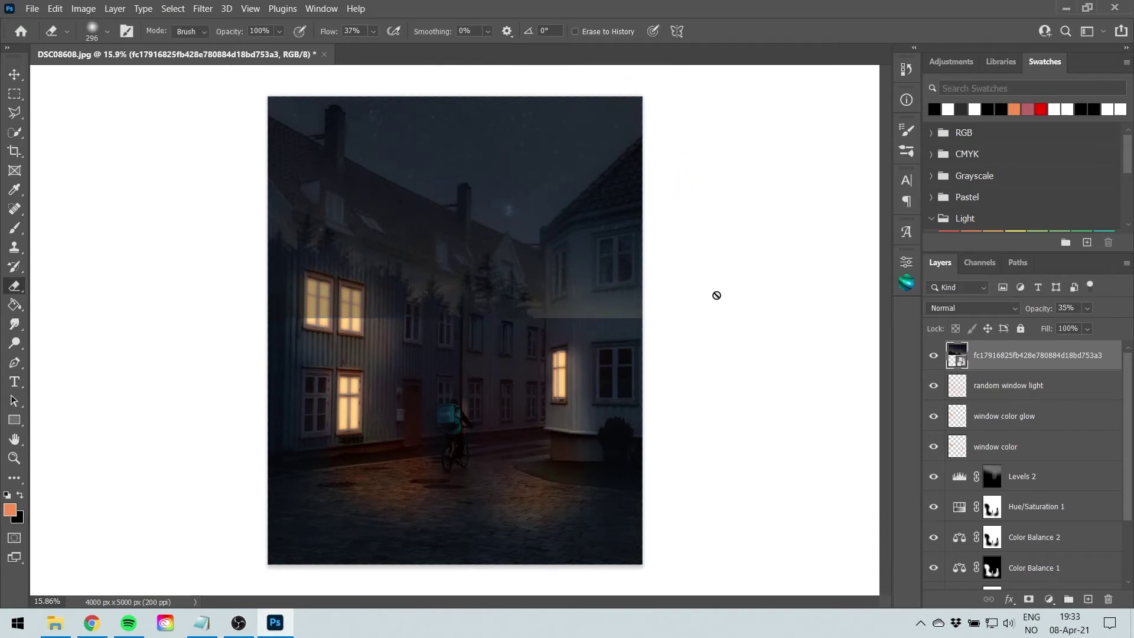
{"action": "left_click_drag", "start_coordinate": [1064, 309], "coordinate": [1132, 303]}
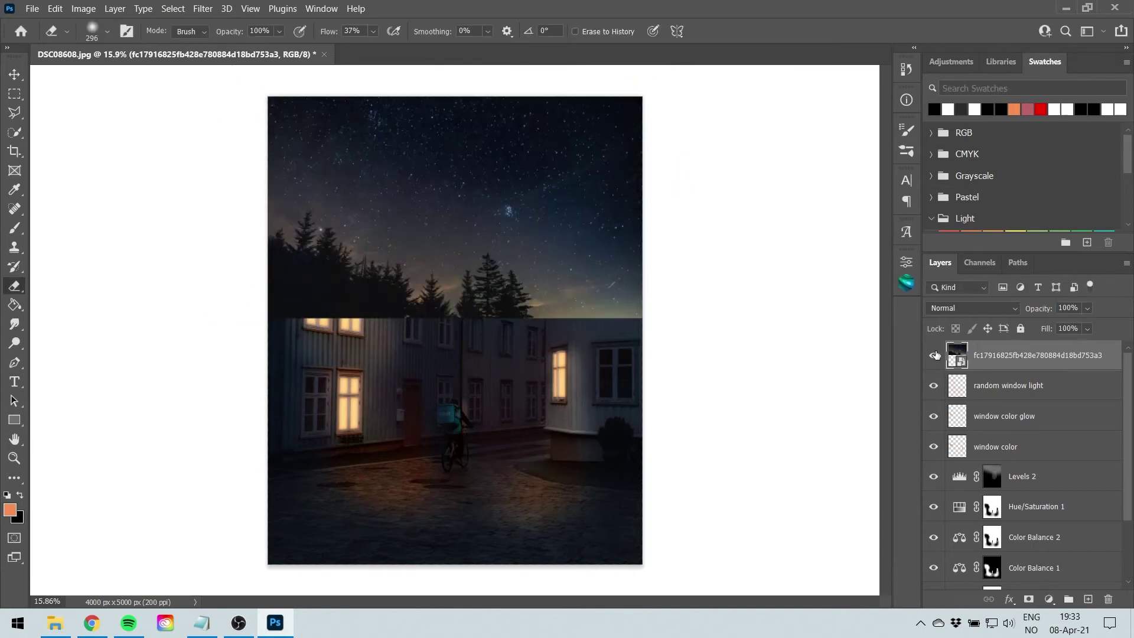
{"action": "left_click", "coordinate": [934, 355]}
Select the whole sky above the rooftops on the main layer with the Quick Selection tool
{"action": "scroll", "coordinate": [1031, 415], "scroll_direction": "down", "scroll_amount": 3}
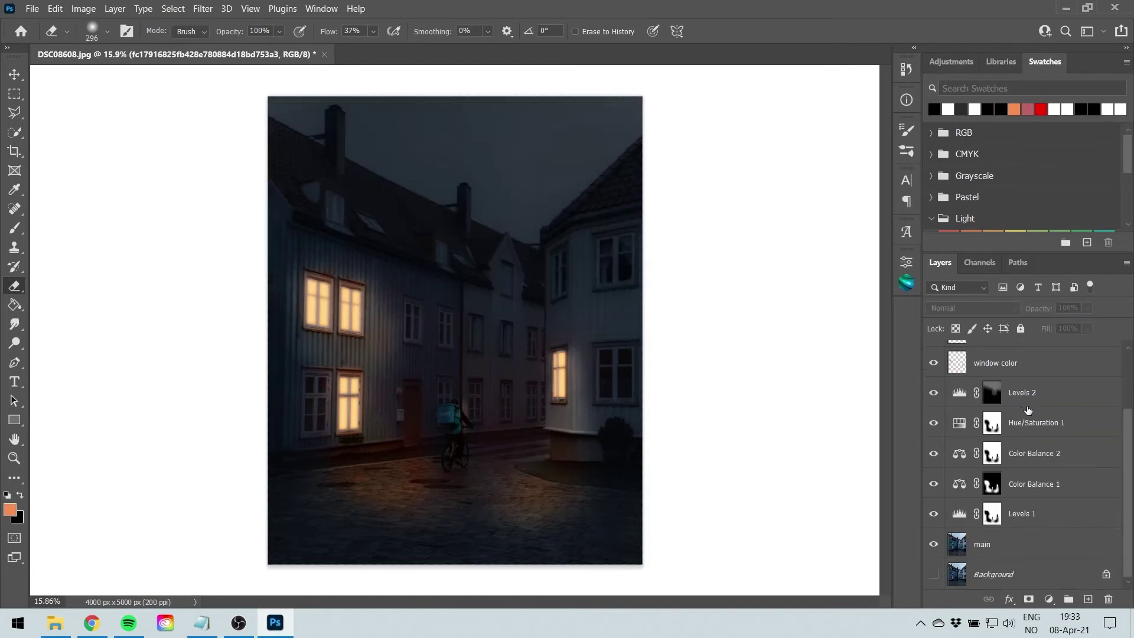
{"action": "left_click", "coordinate": [1028, 547]}
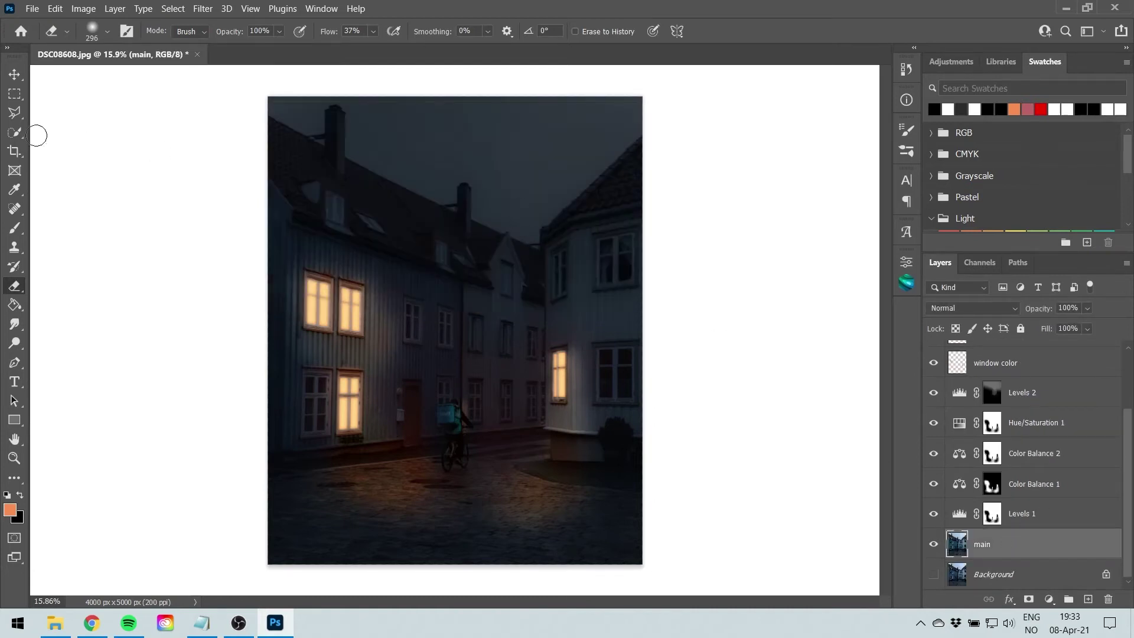
{"action": "left_click", "coordinate": [13, 133]}
{"action": "right_click", "coordinate": [20, 135]}
{"action": "left_click", "coordinate": [75, 148]}
{"action": "scroll", "coordinate": [413, 183], "scroll_direction": "up", "scroll_amount": 5}
{"action": "mouse_move", "coordinate": [412, 182]}
{"action": "left_mouse_down"}
{"action": "mouse_move", "coordinate": [443, 182]}
{"action": "mouse_move", "coordinate": [362, 291]}
{"action": "mouse_move", "coordinate": [476, 238]}
{"action": "mouse_move", "coordinate": [445, 241]}
{"action": "left_mouse_up"}
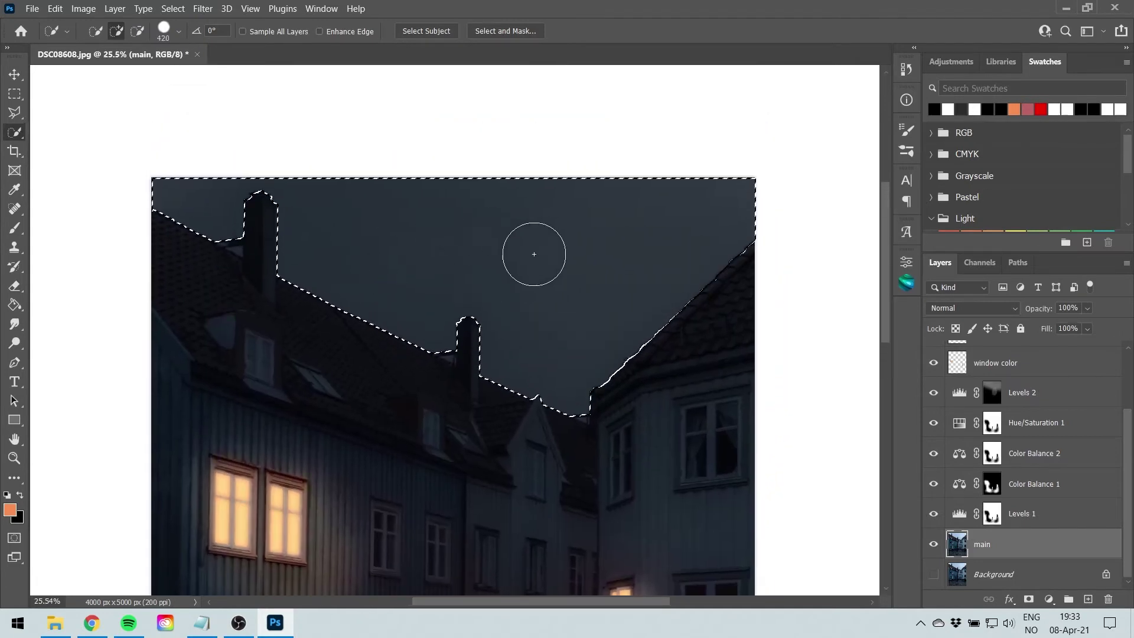
Refine the sky selection along the chimneys and roof edges, including the small gaps beside the chimneys, using a smaller brush
{"action": "scroll", "coordinate": [455, 373], "scroll_direction": "up", "scroll_amount": 5}
{"action": "mouse_move", "coordinate": [557, 321]}
{"action": "left_mouse_down"}
{"action": "mouse_move", "coordinate": [329, 323]}
{"action": "mouse_move", "coordinate": [346, 331]}
{"action": "left_mouse_up"}
{"action": "left_click_drag", "start_coordinate": [431, 332], "coordinate": [428, 360]}
{"action": "scroll", "coordinate": [431, 333], "scroll_direction": "up", "scroll_amount": 2}
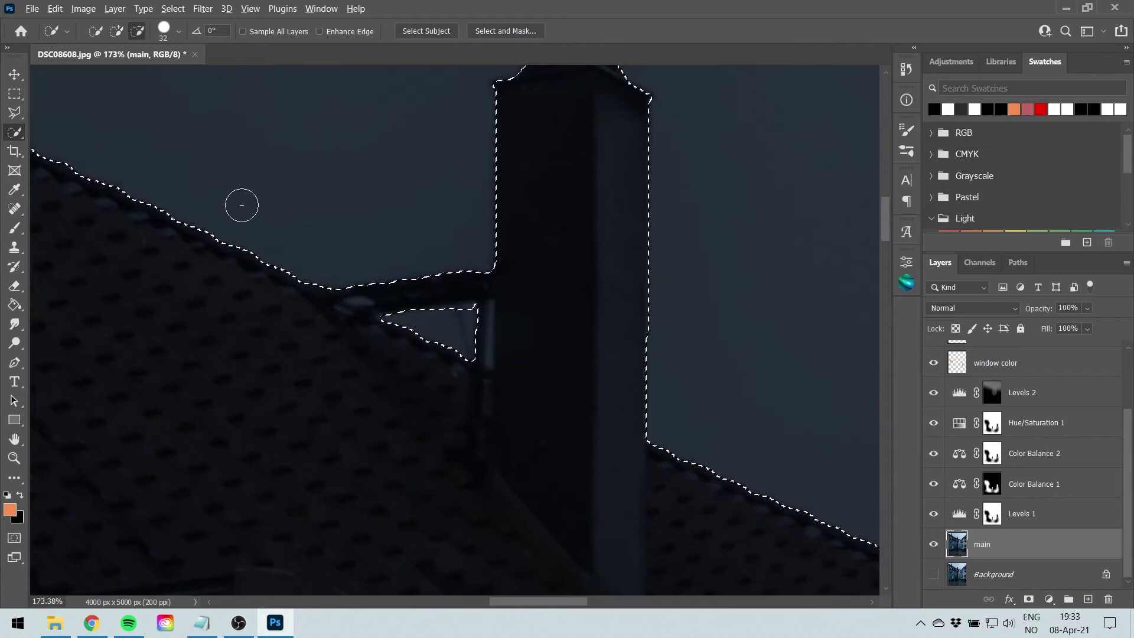
{"action": "mouse_move", "coordinate": [248, 200]}
{"action": "left_mouse_down"}
{"action": "mouse_move", "coordinate": [588, 337]}
{"action": "mouse_move", "coordinate": [843, 538]}
{"action": "left_mouse_up"}
{"action": "left_click", "coordinate": [369, 194]}
{"action": "scroll", "coordinate": [357, 225], "scroll_direction": "down", "scroll_amount": 5}
{"action": "left_click_drag", "start_coordinate": [755, 354], "coordinate": [605, 310]}
{"action": "scroll", "coordinate": [653, 374], "scroll_direction": "up", "scroll_amount": 10}
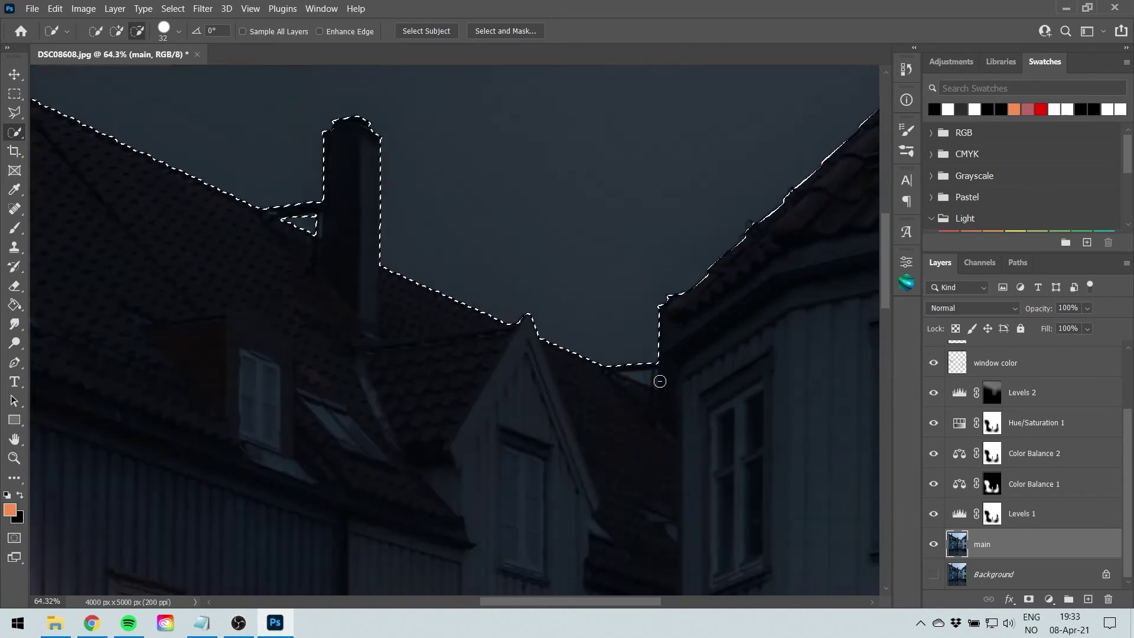
{"action": "left_click", "coordinate": [620, 380]}
{"action": "key", "text": "bracketleft"}
{"action": "key", "text": "bracketleft"}
{"action": "key", "text": "bracketleft"}
{"action": "key", "text": "bracketleft"}
{"action": "key", "text": "bracketleft"}
{"action": "key", "text": "bracketleft"}
{"action": "key", "text": "bracketleft"}
{"action": "key", "text": "bracketleft"}
{"action": "key", "text": "bracketleft"}
{"action": "key", "text": "bracketleft"}
{"action": "key", "text": "bracketleft"}
{"action": "key", "text": "bracketleft"}
{"action": "scroll", "coordinate": [632, 348], "scroll_direction": "down", "scroll_amount": 11}
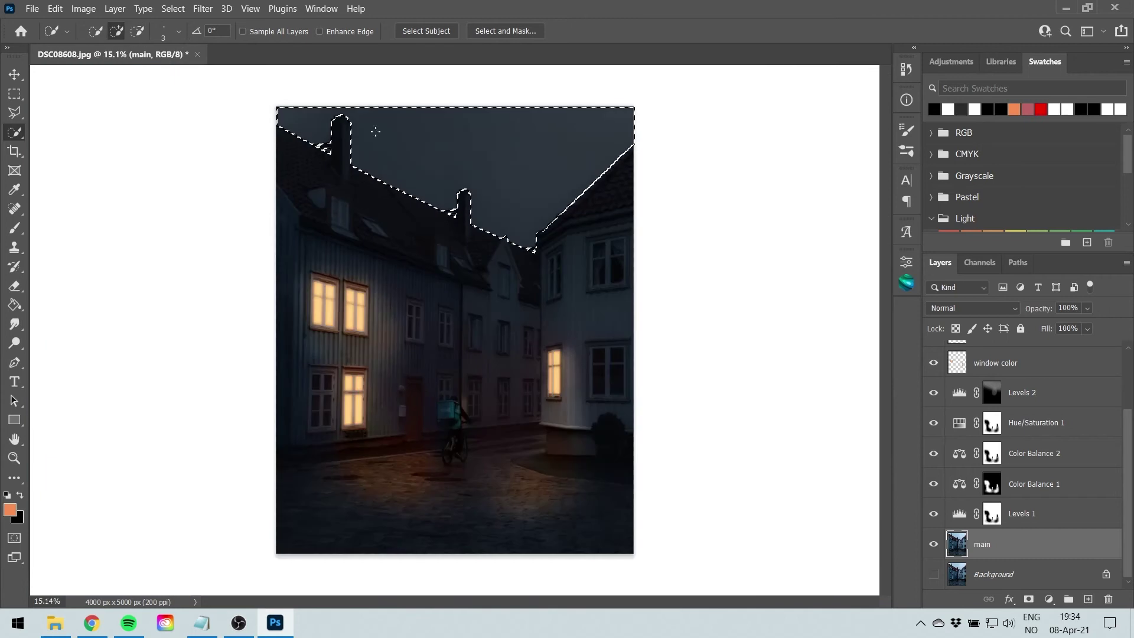
Show the starry-sky layer and add a layer mask to it from the sky selection
{"action": "scroll", "coordinate": [1004, 432], "scroll_direction": "up", "scroll_amount": 3}
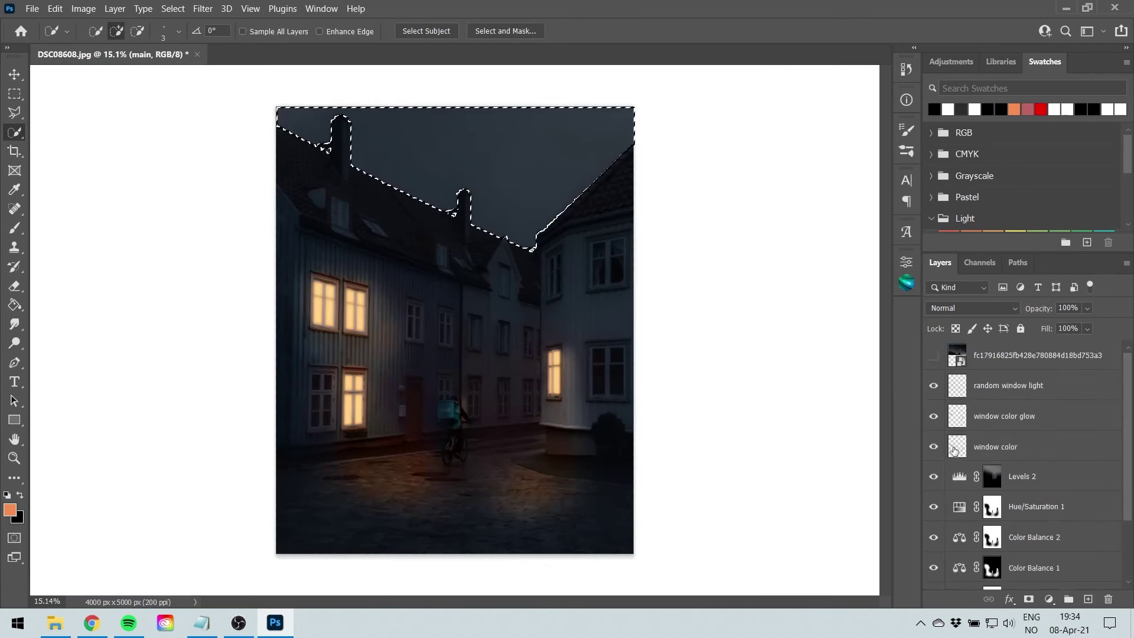
{"action": "left_click", "coordinate": [934, 355]}
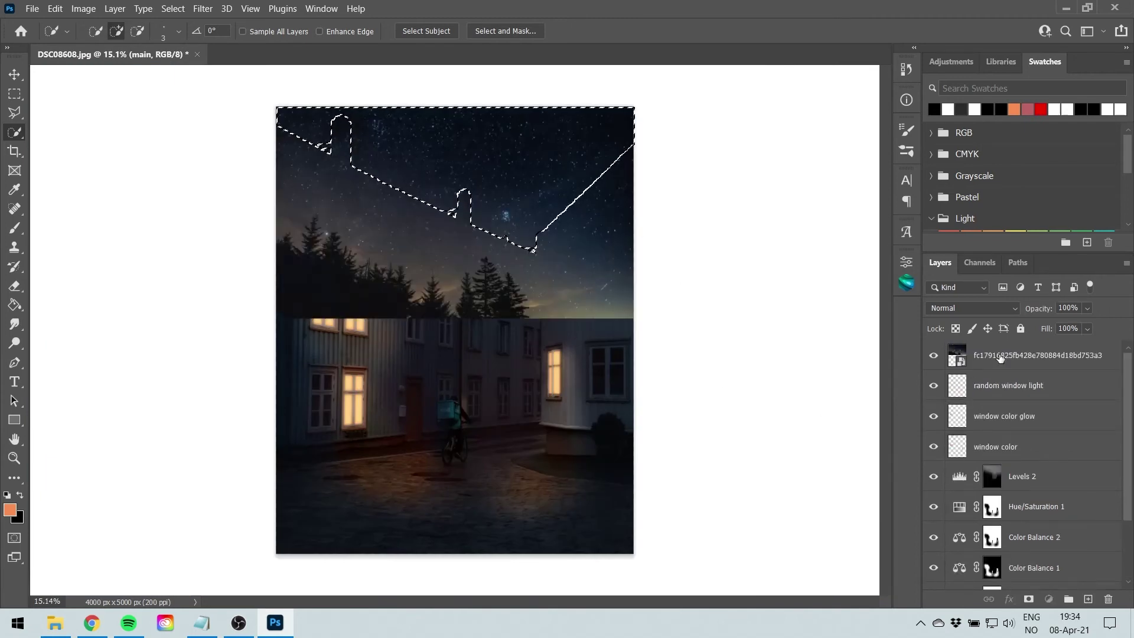
{"action": "left_click", "coordinate": [972, 356]}
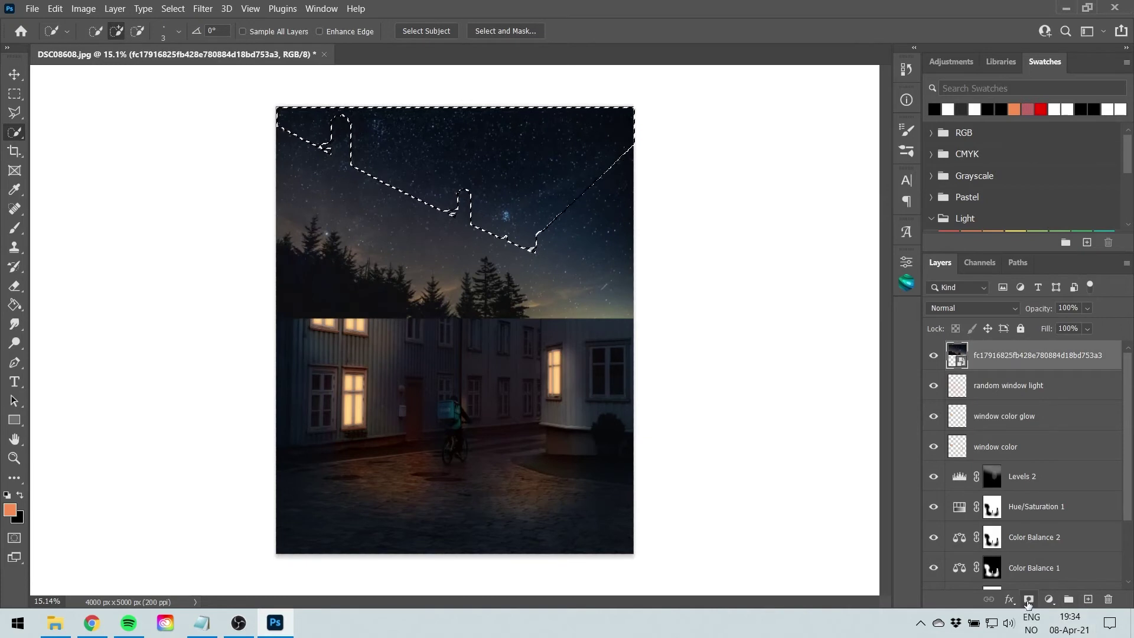
{"action": "left_click", "coordinate": [1029, 601]}
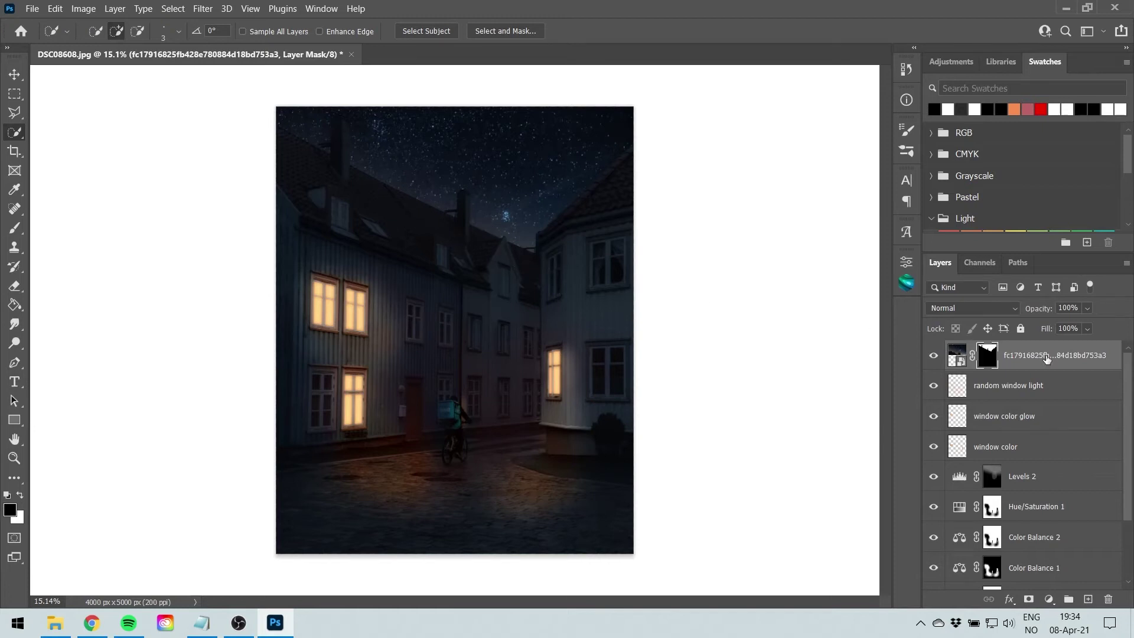
Apply a Gaussian Blur with a 2-pixel radius to the starry-sky image, comparing the preview before accepting
{"action": "key", "text": "ctrl+2"}
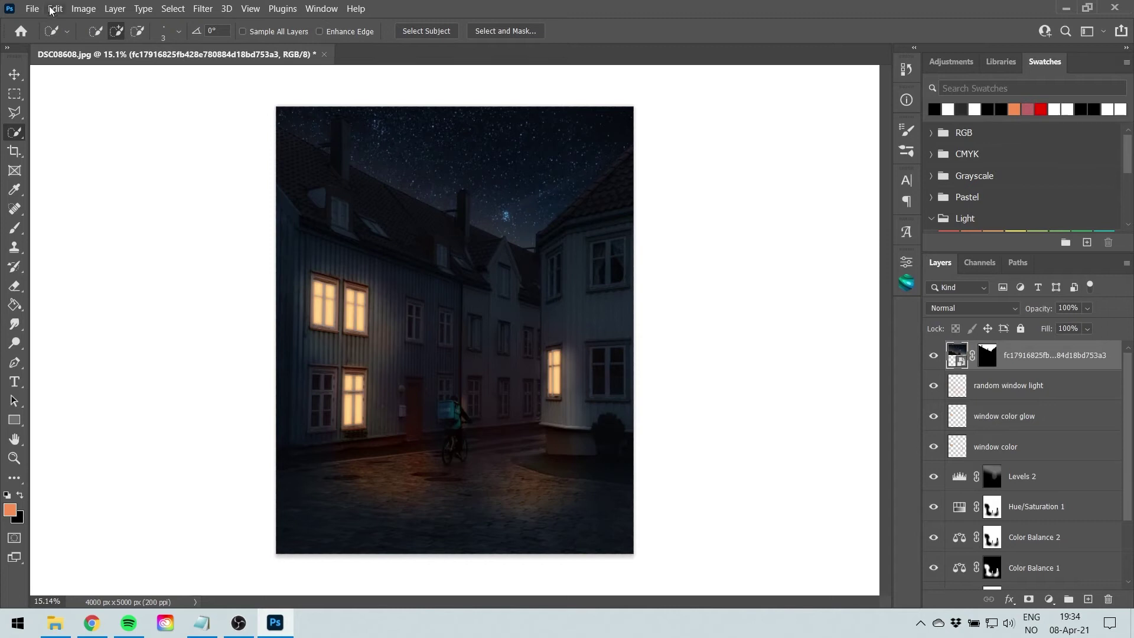
{"action": "left_click", "coordinate": [206, 11]}
{"action": "mouse_move", "coordinate": [310, 190]}
{"action": "left_click", "coordinate": [436, 247]}
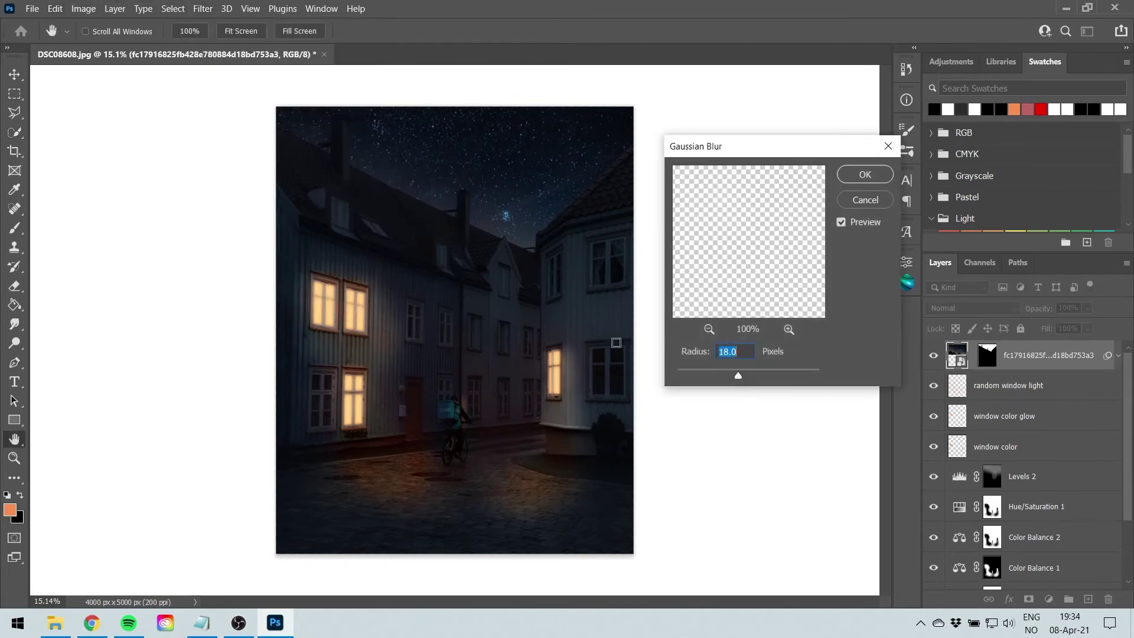
{"action": "type", "text": "2"}
{"action": "left_click", "coordinate": [841, 222]}
{"action": "left_click", "coordinate": [841, 222]}
{"action": "left_click", "coordinate": [866, 175]}
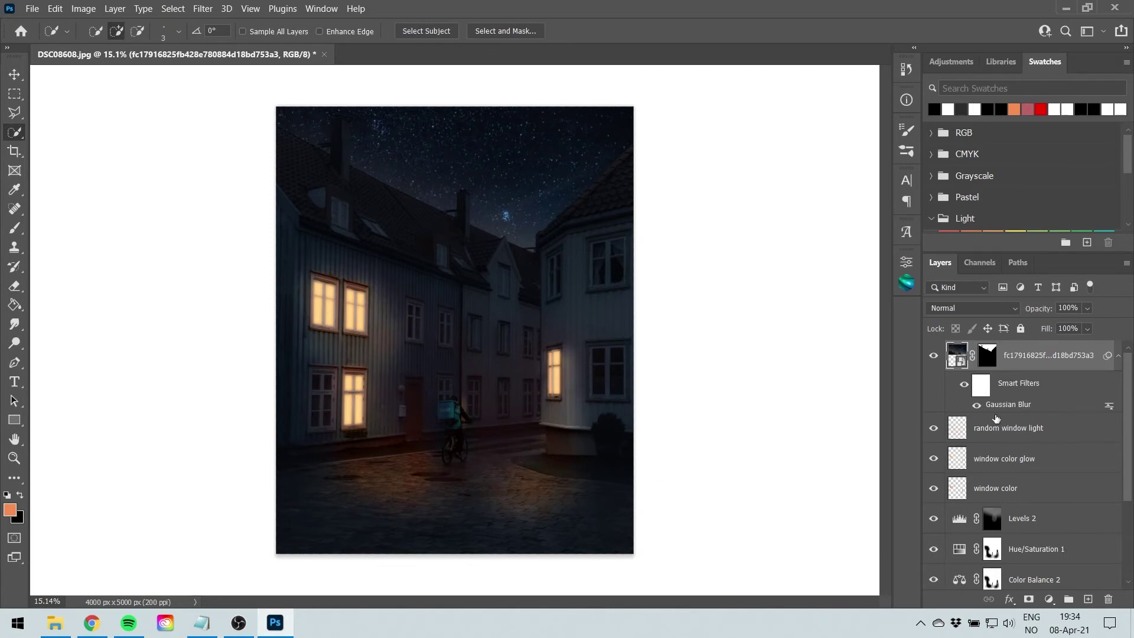
Compare the image with and without the Color Balance 1 and Levels 1 adjustments
{"action": "scroll", "coordinate": [997, 418], "scroll_direction": "down", "scroll_amount": 3}
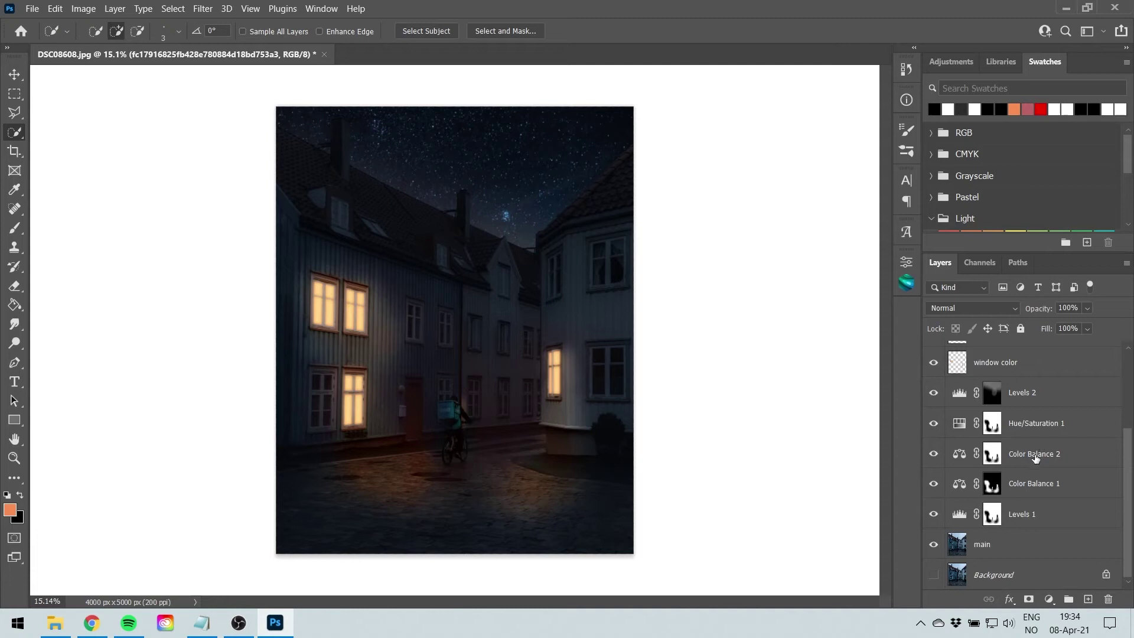
{"action": "scroll", "coordinate": [1038, 466], "scroll_direction": "up", "scroll_amount": 3}
{"action": "scroll", "coordinate": [1038, 466], "scroll_direction": "down", "scroll_amount": 3}
{"action": "left_click", "coordinate": [993, 545]}
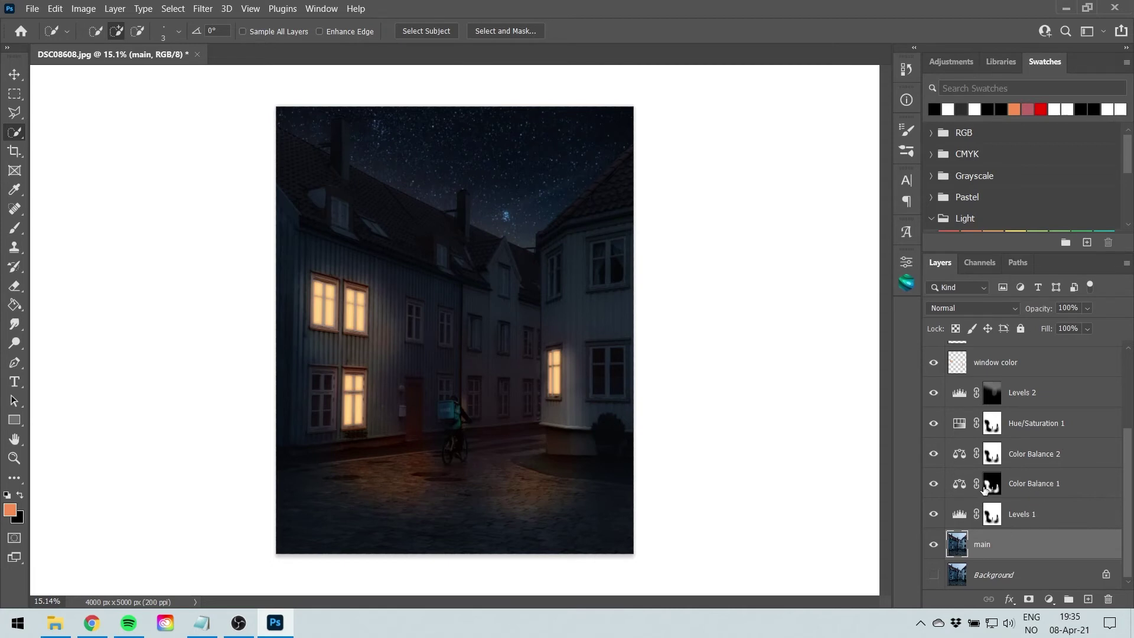
{"action": "left_click", "coordinate": [1042, 485]}
{"action": "left_click", "coordinate": [938, 488]}
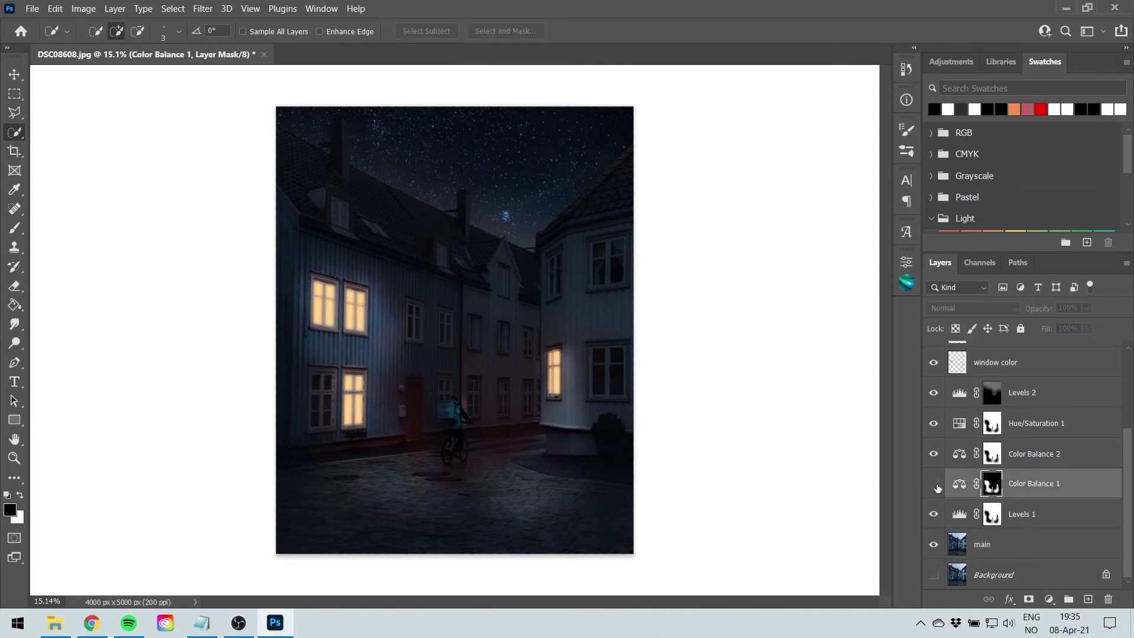
{"action": "left_click", "coordinate": [938, 487]}
{"action": "left_click", "coordinate": [1029, 512]}
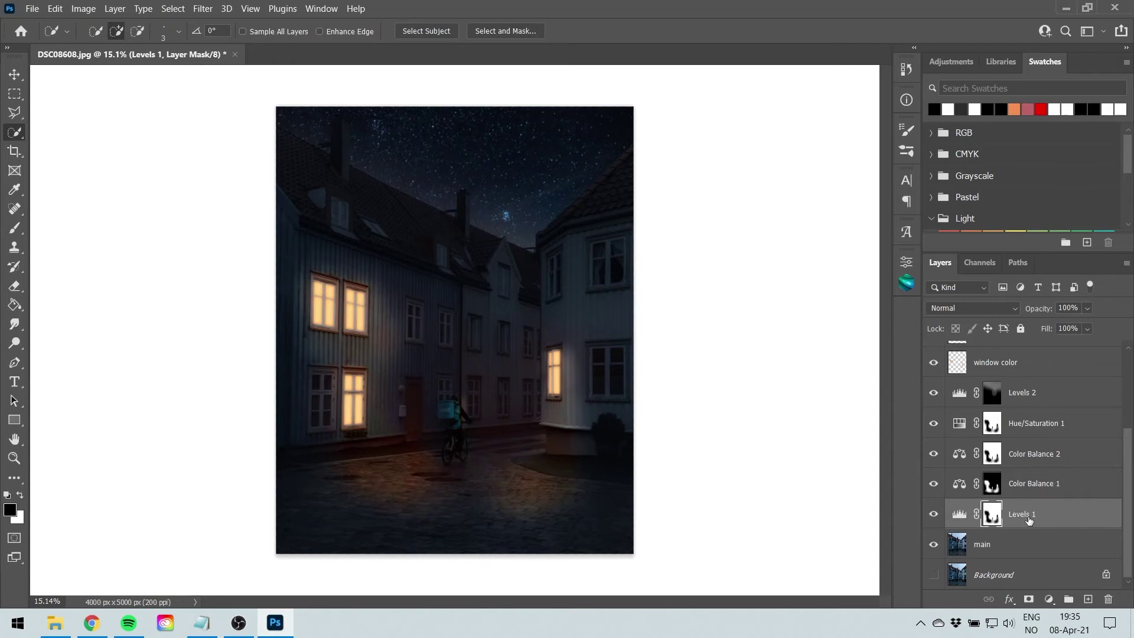
{"action": "left_click", "coordinate": [1024, 495]}
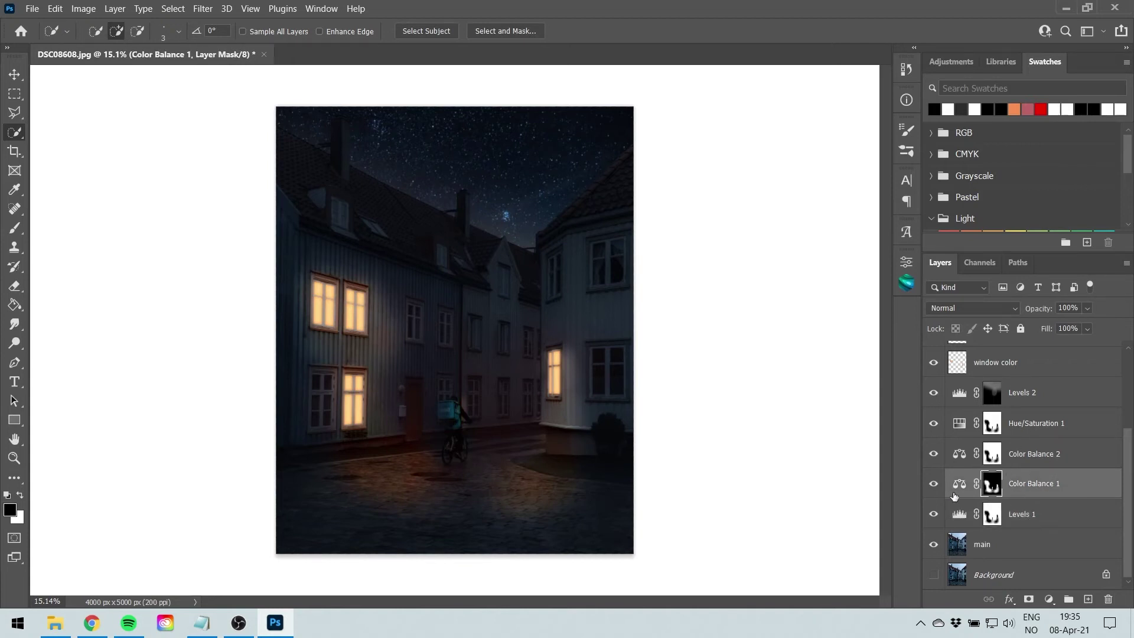
{"action": "left_click", "coordinate": [1023, 518]}
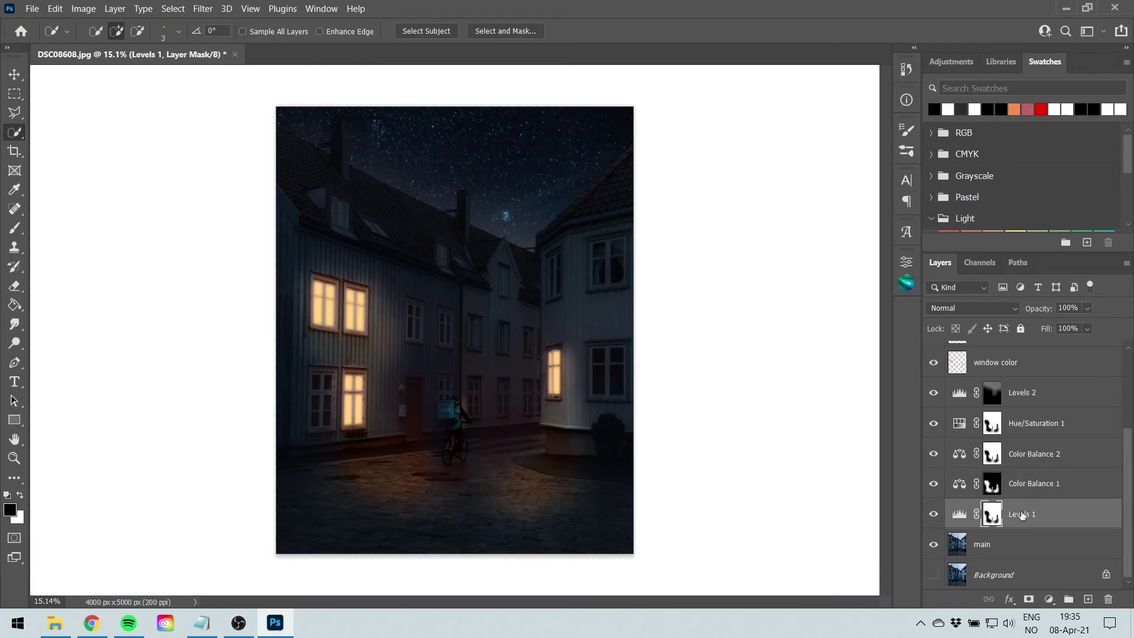
{"action": "left_click", "coordinate": [937, 516]}
{"action": "left_click", "coordinate": [937, 516]}
{"action": "left_click", "coordinate": [1035, 491]}
{"action": "left_click", "coordinate": [935, 485]}
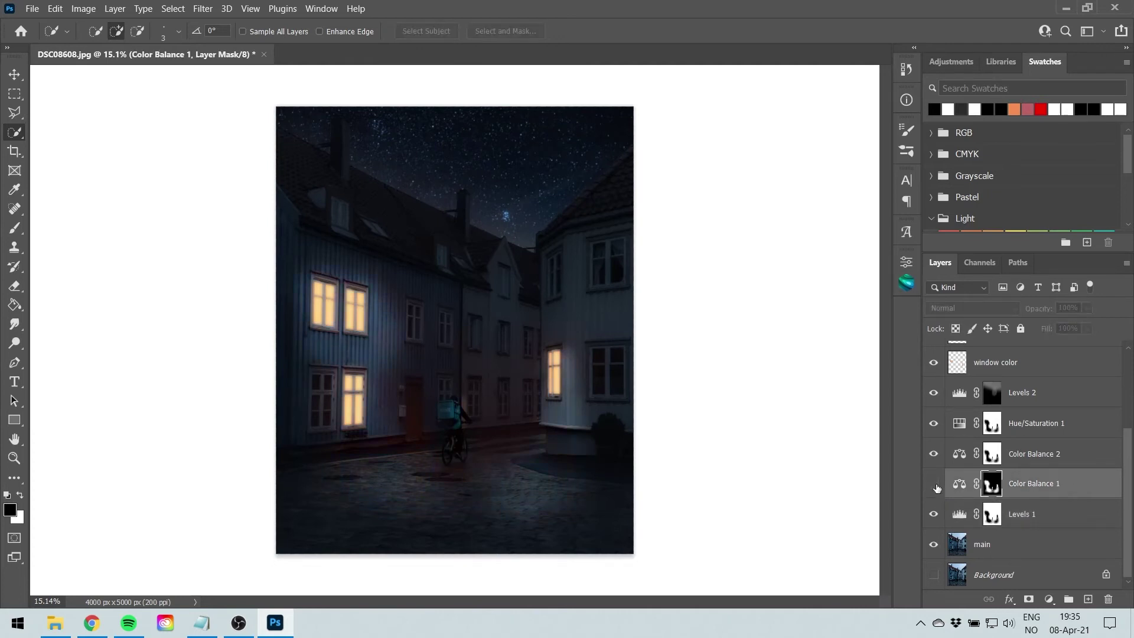
{"action": "left_click", "coordinate": [935, 485]}
Check the effect of Color Balance 2, merge it into the main layer, and rename the merged layer main
{"action": "left_click", "coordinate": [1040, 458]}
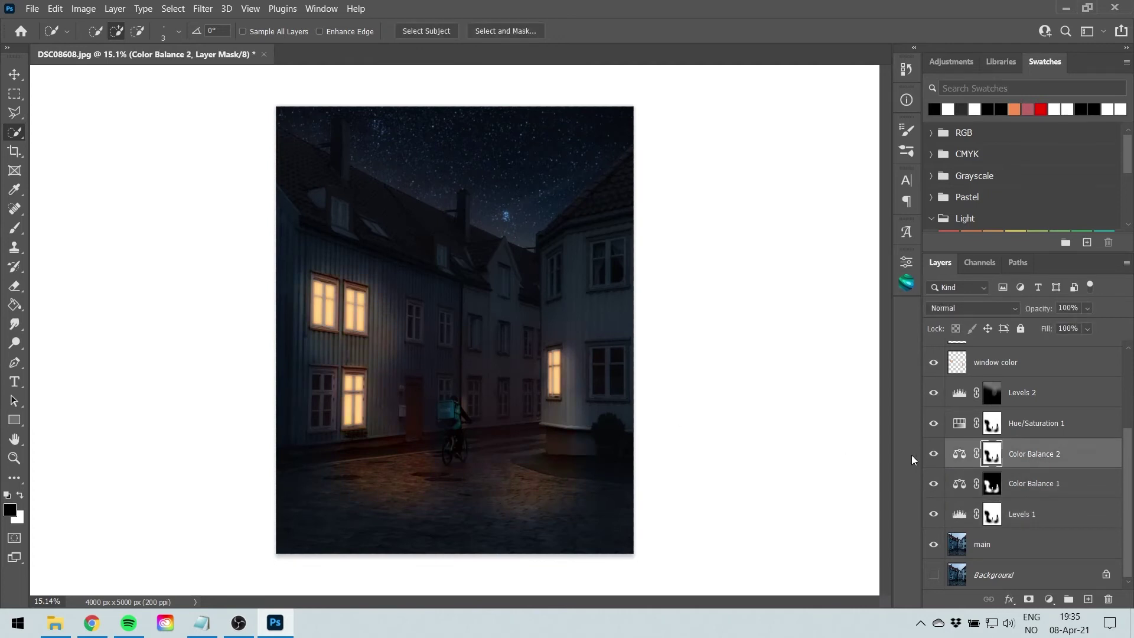
{"action": "left_click", "coordinate": [934, 454]}
{"action": "left_click", "coordinate": [934, 454]}
{"action": "left_click", "coordinate": [961, 458]}
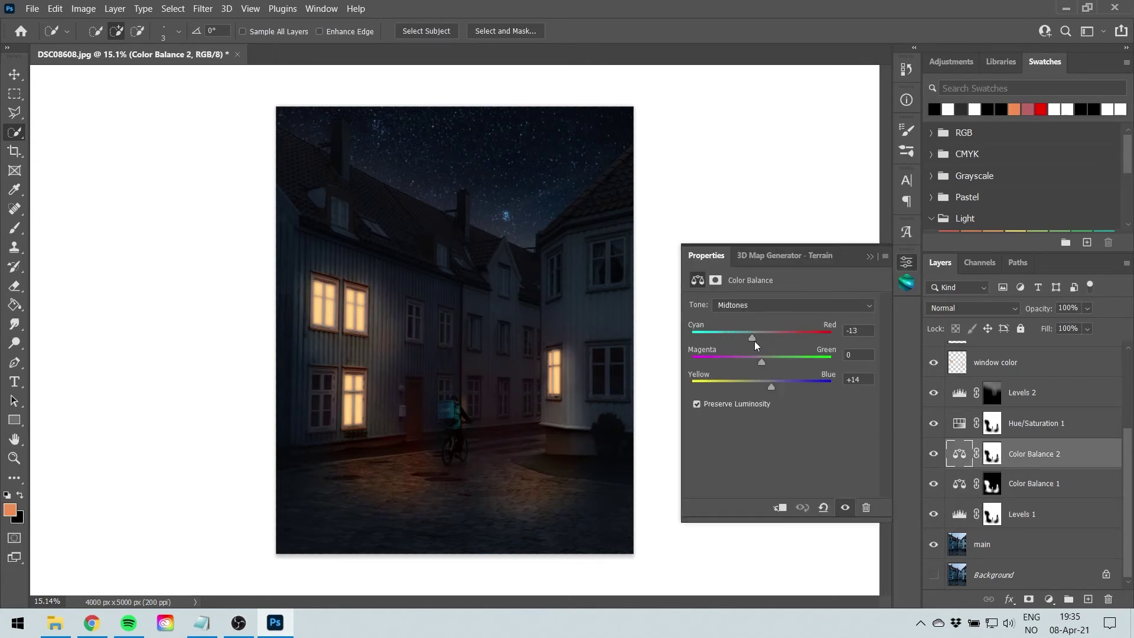
{"action": "left_click", "coordinate": [907, 262]}
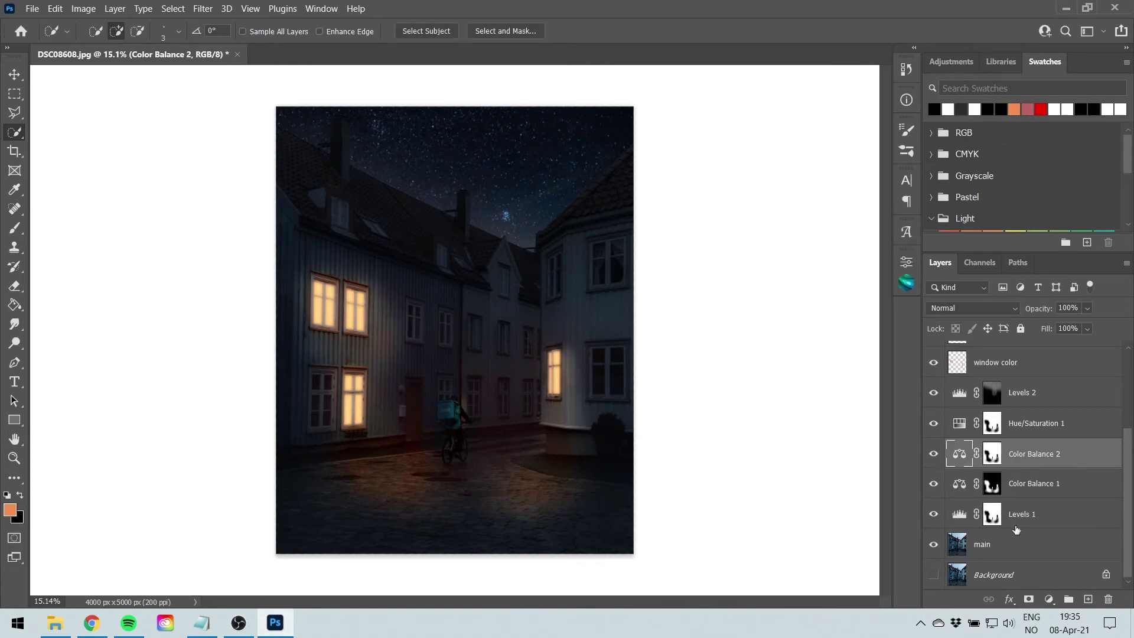
{"action": "left_click", "coordinate": [1011, 545], "text": "ctrl"}
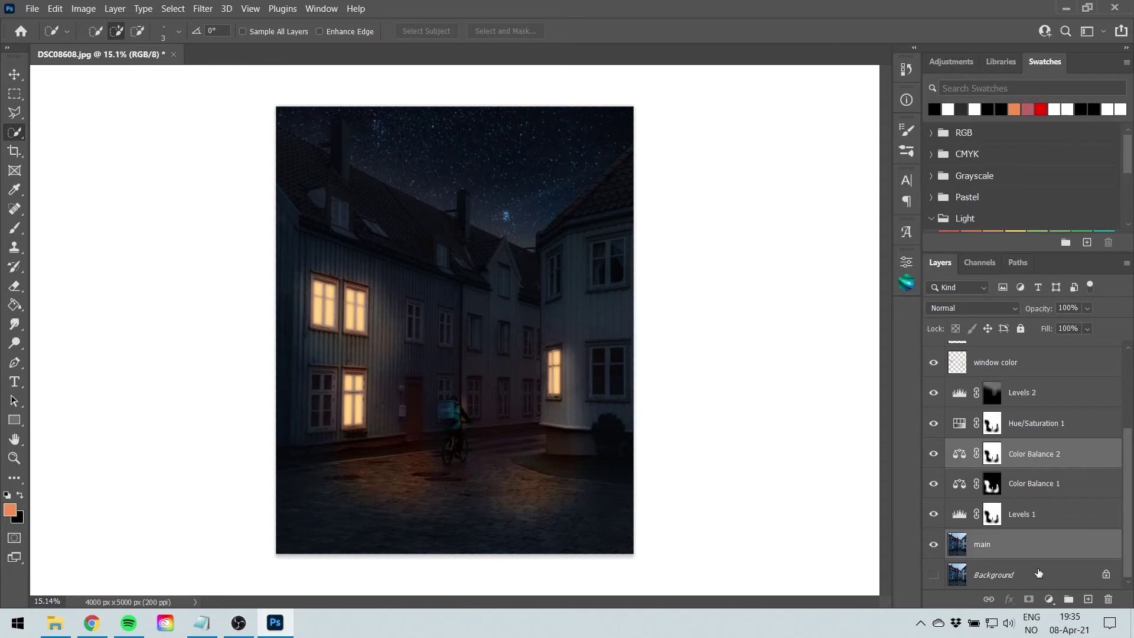
{"action": "key", "text": "ctrl+e"}
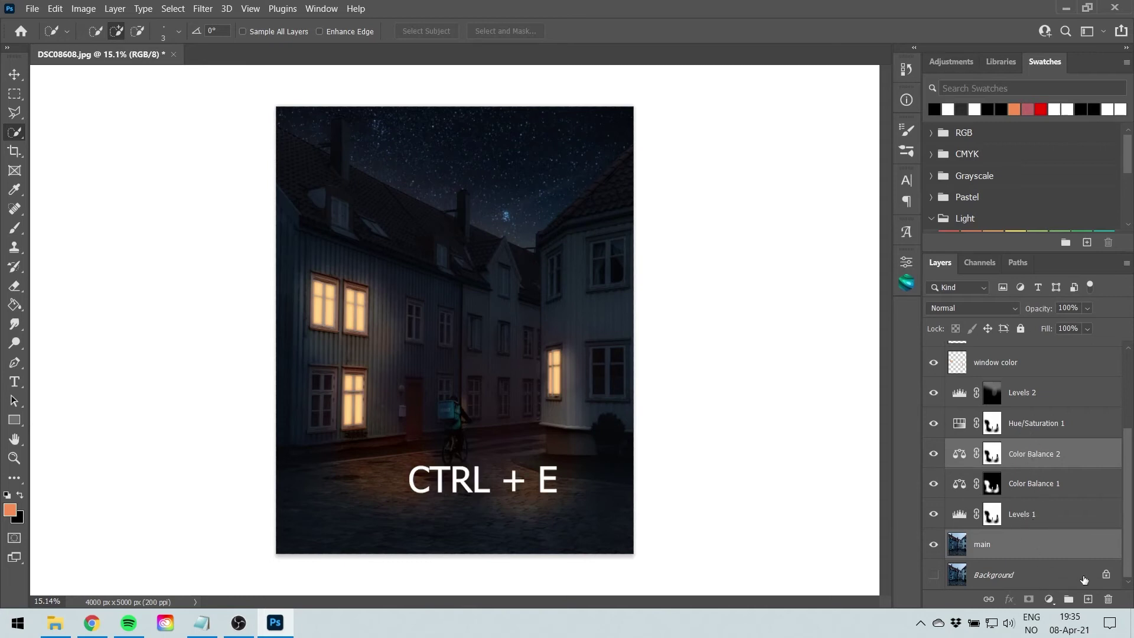
{"action": "left_click_drag", "start_coordinate": [958, 484], "coordinate": [979, 561]}
{"action": "double_click", "coordinate": [995, 545]}
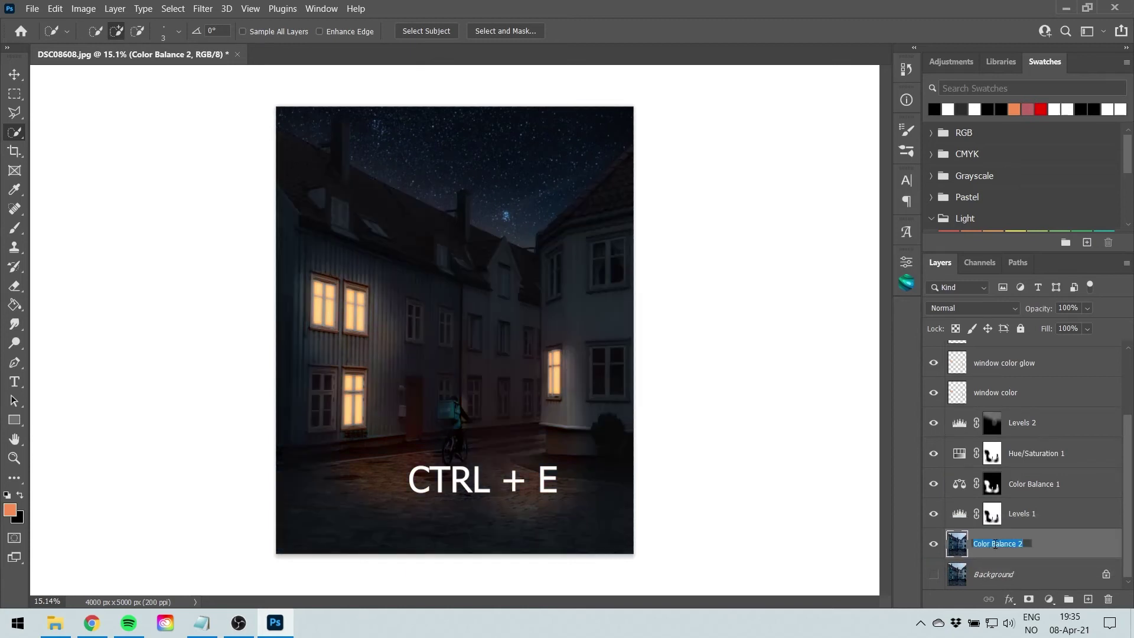
{"action": "type", "text": "main"}
{"action": "key", "text": "Return"}
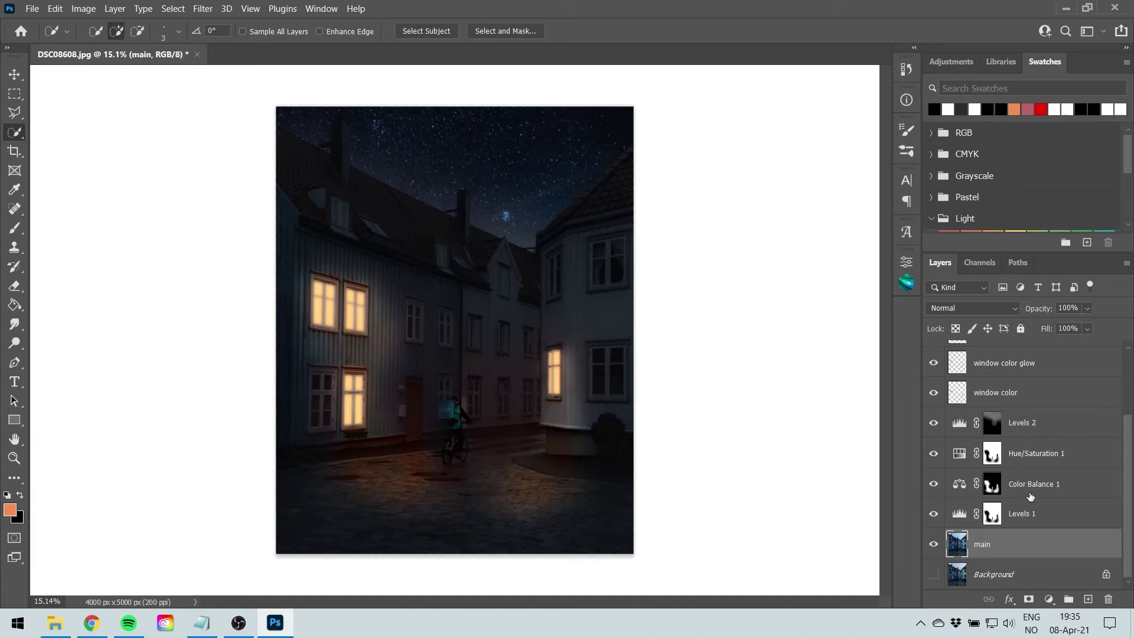
Compare the image with and without Hue/Saturation 1, and merge the Levels 2 adjustment into the main layer
{"action": "left_click", "coordinate": [1031, 454]}
{"action": "left_click", "coordinate": [934, 455]}
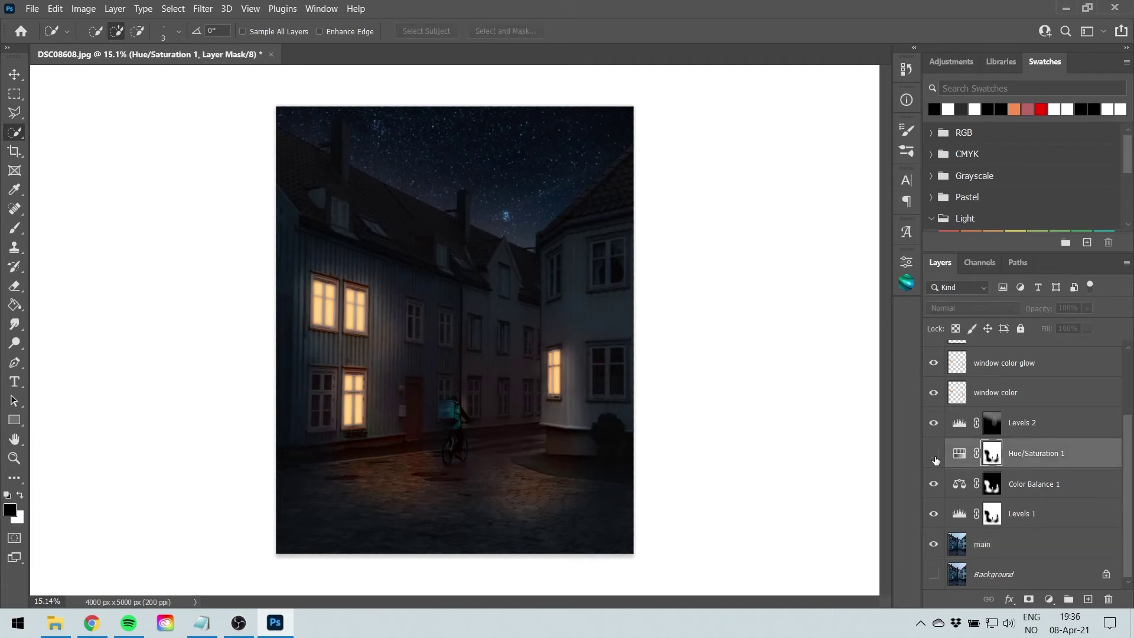
{"action": "left_click", "coordinate": [934, 455]}
{"action": "left_click", "coordinate": [934, 454]}
{"action": "left_click", "coordinate": [935, 458]}
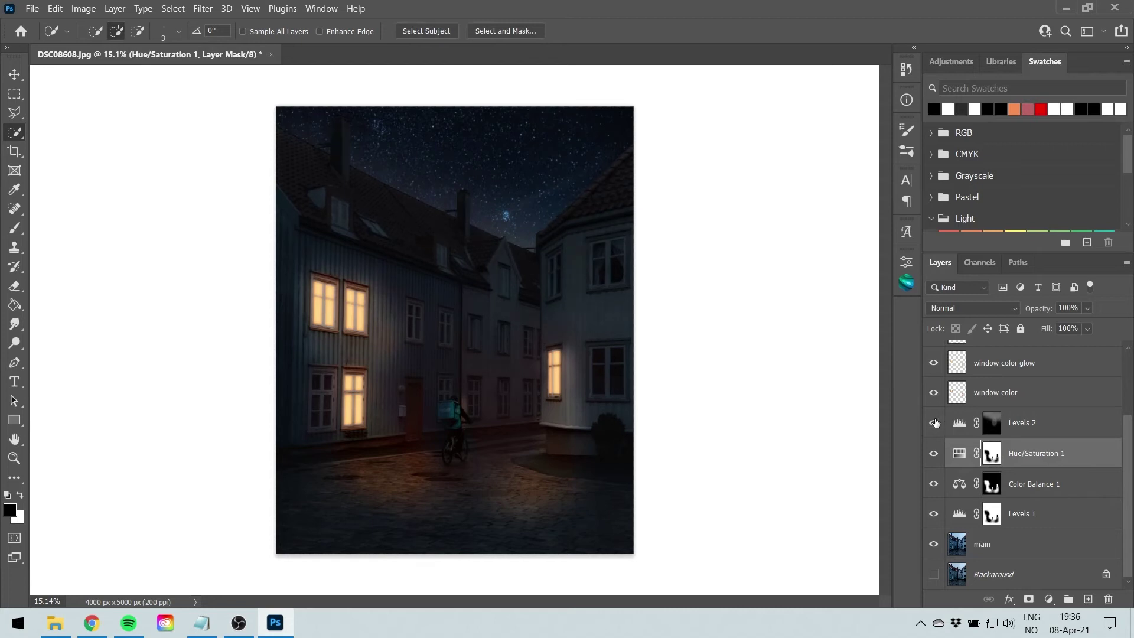
{"action": "left_click", "coordinate": [1052, 428]}
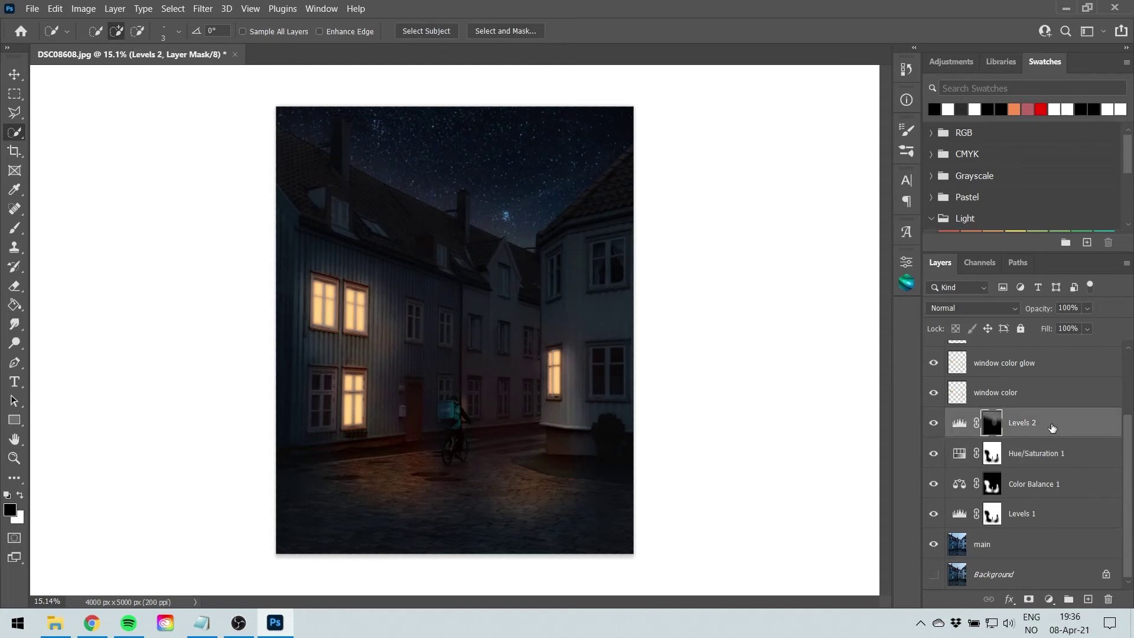
{"action": "left_click", "coordinate": [1028, 536], "text": "ctrl"}
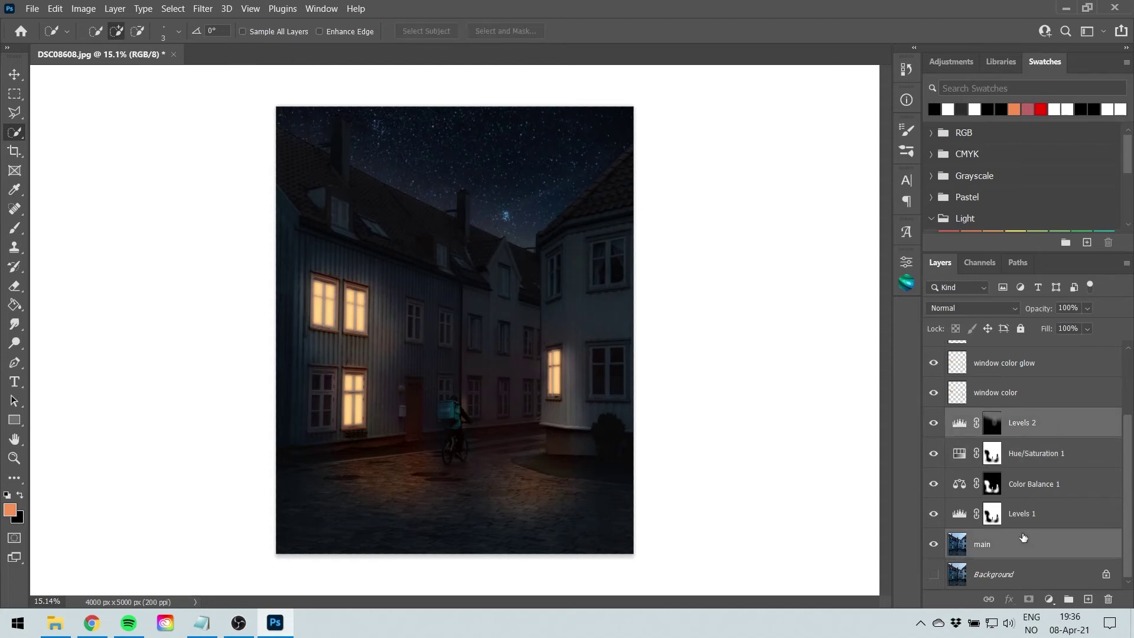
{"action": "key", "text": "ctrl+e"}
{"action": "key", "text": "ctrl+z"}
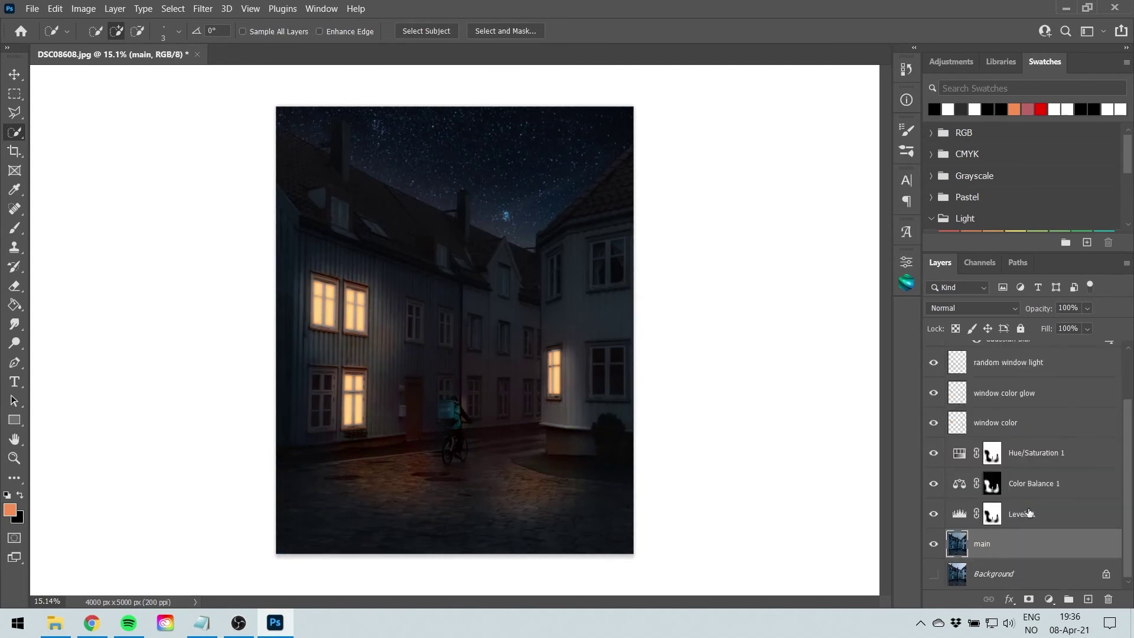
{"action": "left_click", "coordinate": [1028, 513]}
{"action": "scroll", "coordinate": [1028, 513], "scroll_direction": "up", "scroll_amount": 2}
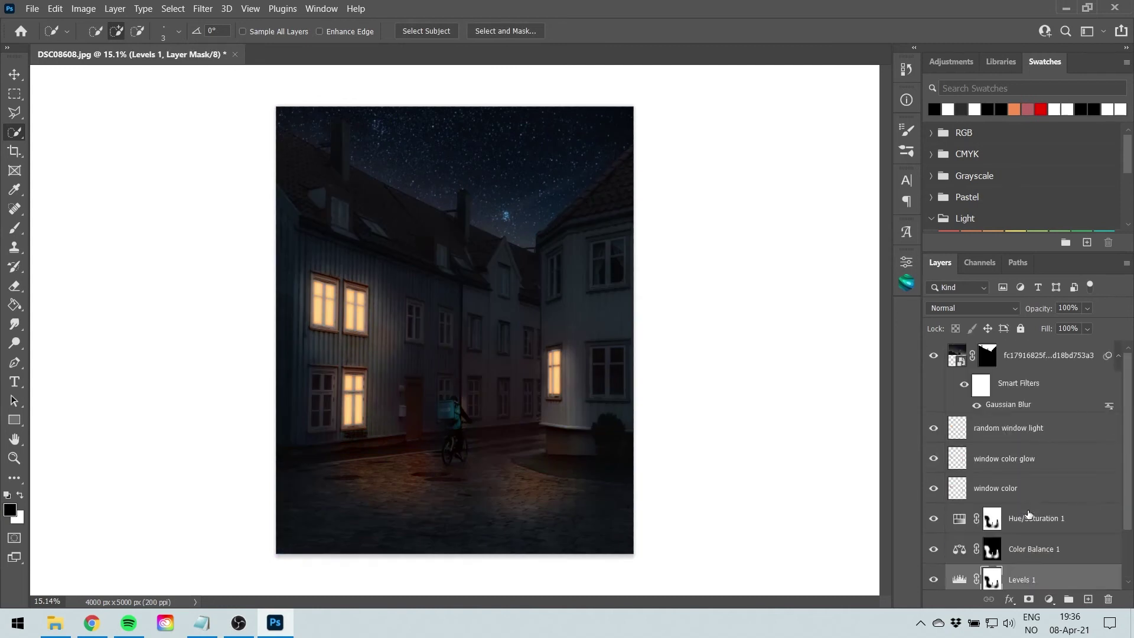
{"action": "left_click", "coordinate": [1015, 438], "text": "shift"}
{"action": "scroll", "coordinate": [999, 490], "scroll_direction": "down", "scroll_amount": 2}
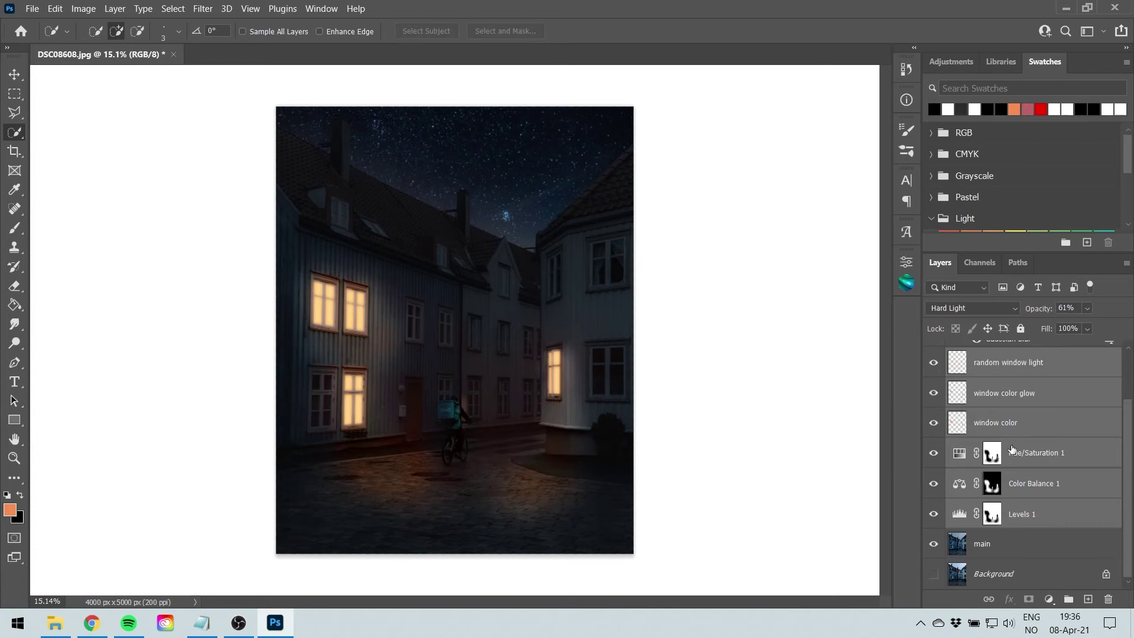
{"action": "scroll", "coordinate": [1013, 414], "scroll_direction": "up", "scroll_amount": 2}
{"action": "scroll", "coordinate": [1012, 452], "scroll_direction": "down", "scroll_amount": 2}
{"action": "left_click", "coordinate": [1032, 403]}
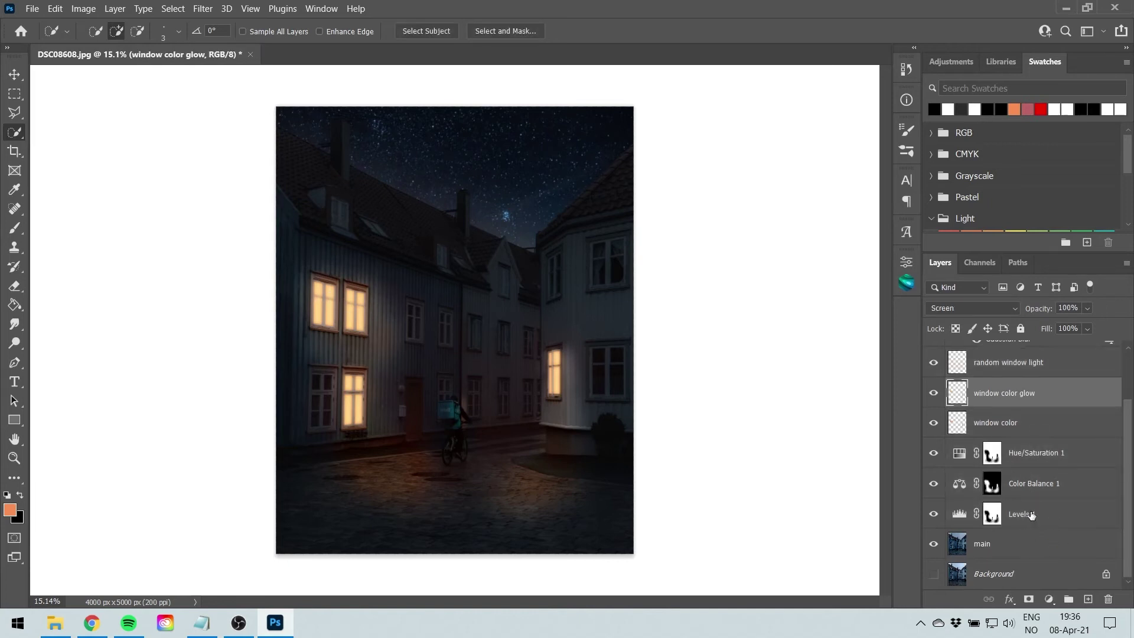
Duplicate the Levels 1 adjustment, place the copy directly above the main layer, and rename it night
{"action": "left_click", "coordinate": [1030, 518]}
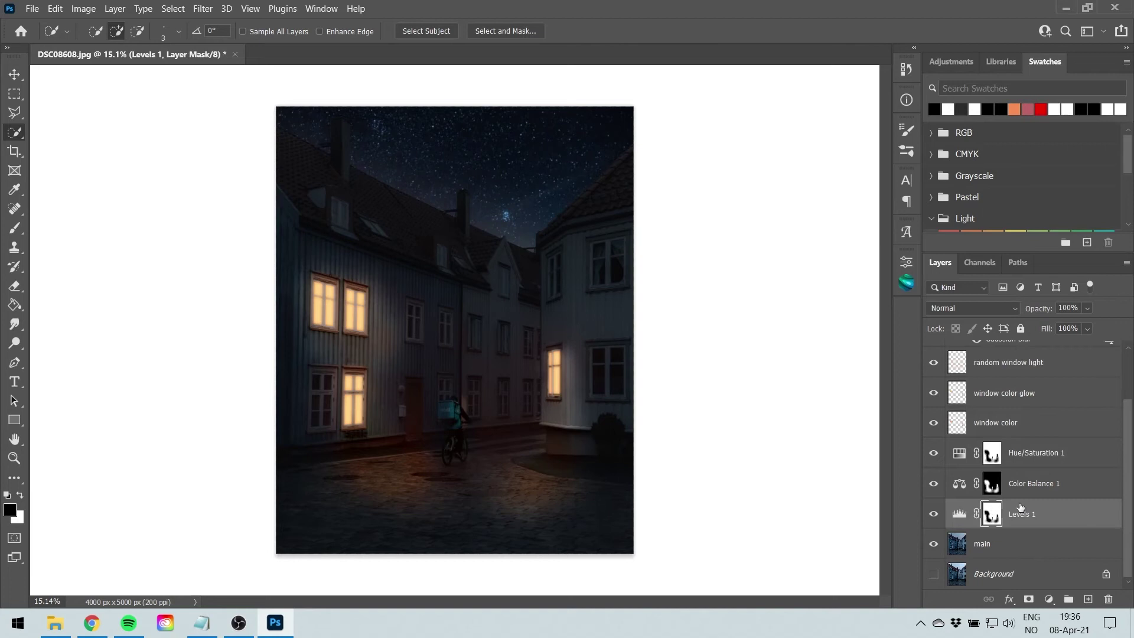
{"action": "key", "text": "ctrl+j"}
{"action": "left_click_drag", "start_coordinate": [1014, 516], "coordinate": [990, 576]}
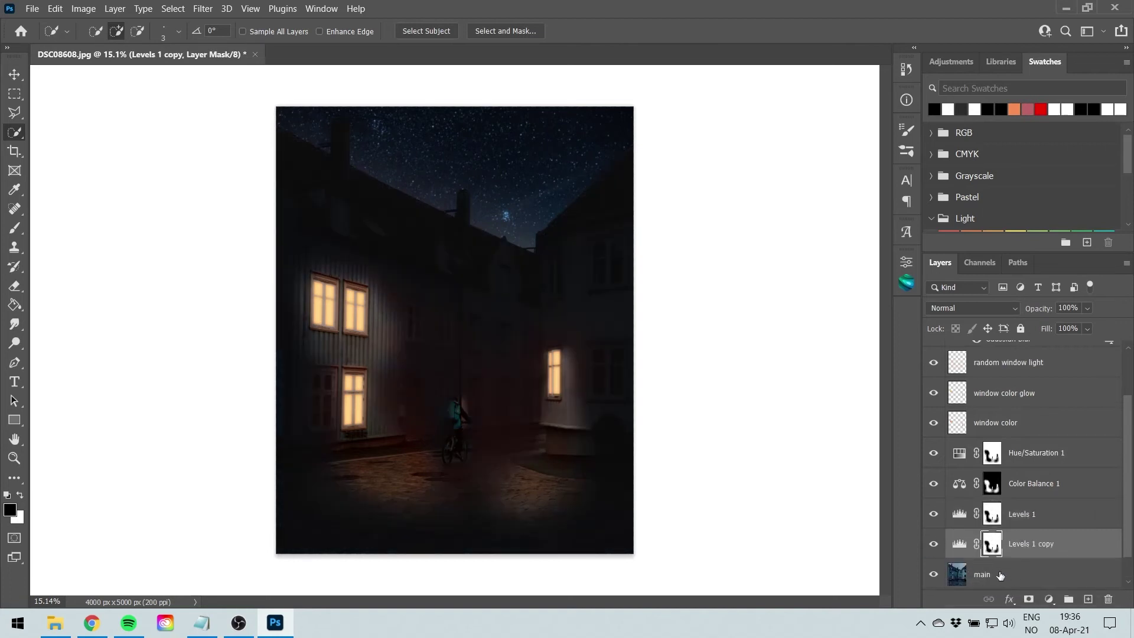
{"action": "double_click", "coordinate": [1052, 547]}
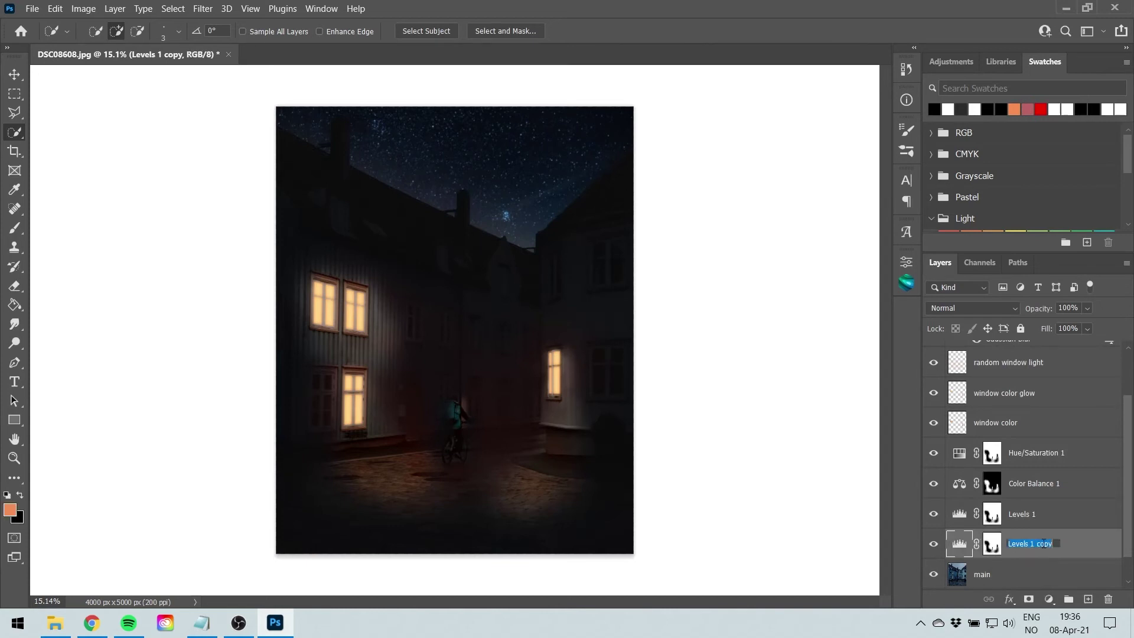
{"action": "type", "text": "night"}
{"action": "key", "text": "Return"}
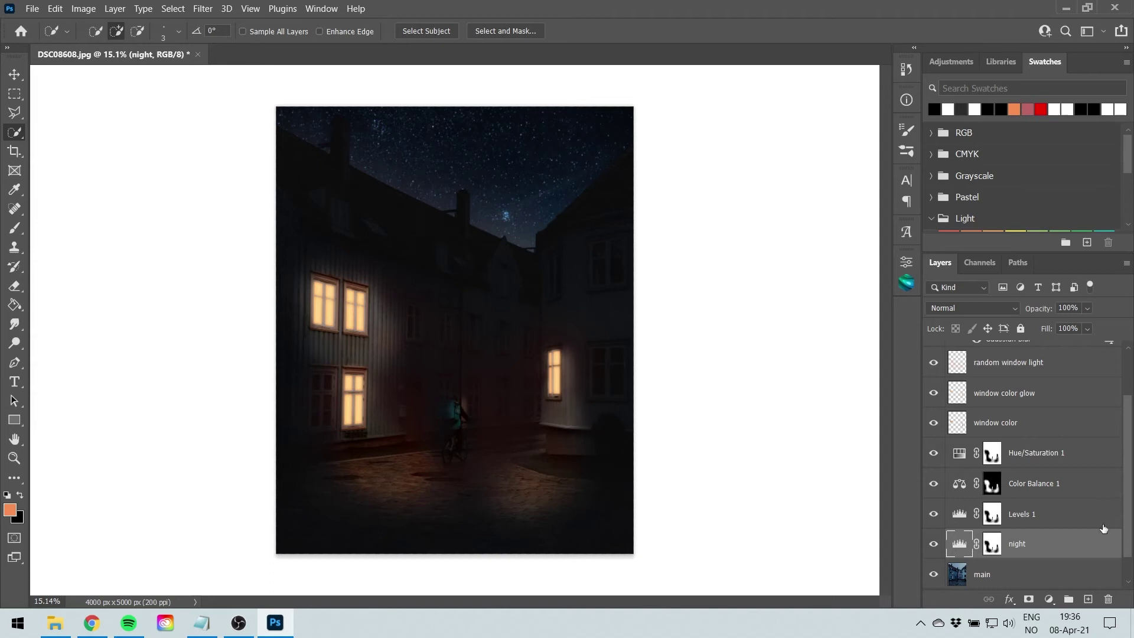
Group all layers from Levels 1 up to random window light
{"action": "left_click", "coordinate": [1038, 517]}
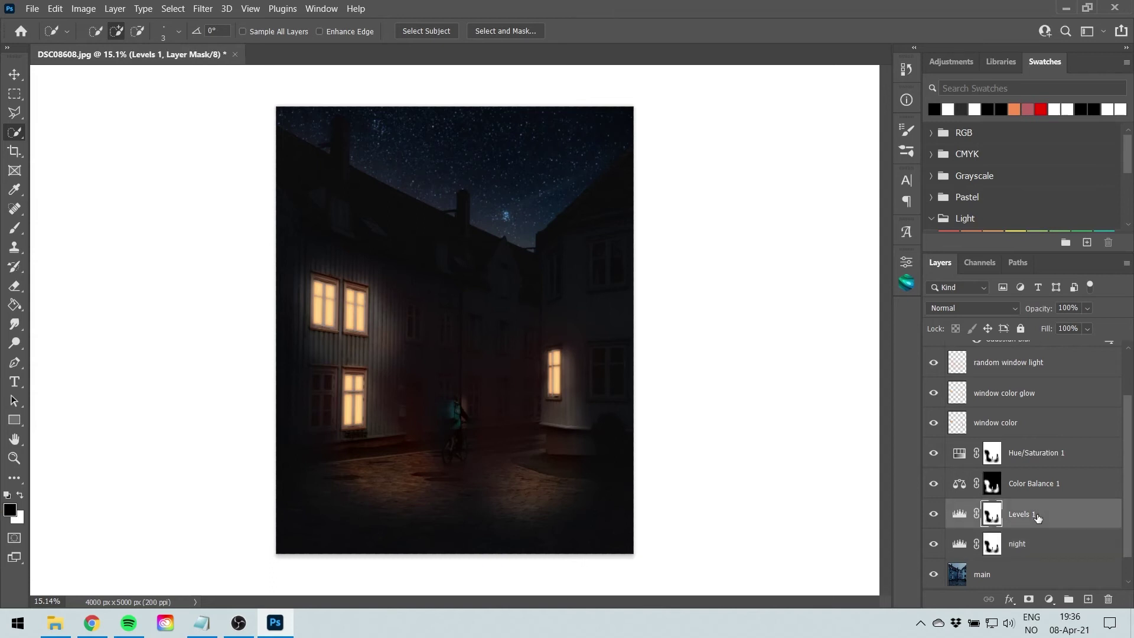
{"action": "scroll", "coordinate": [1038, 517], "scroll_direction": "up", "scroll_amount": 2}
{"action": "left_click", "coordinate": [1009, 435], "text": "shift"}
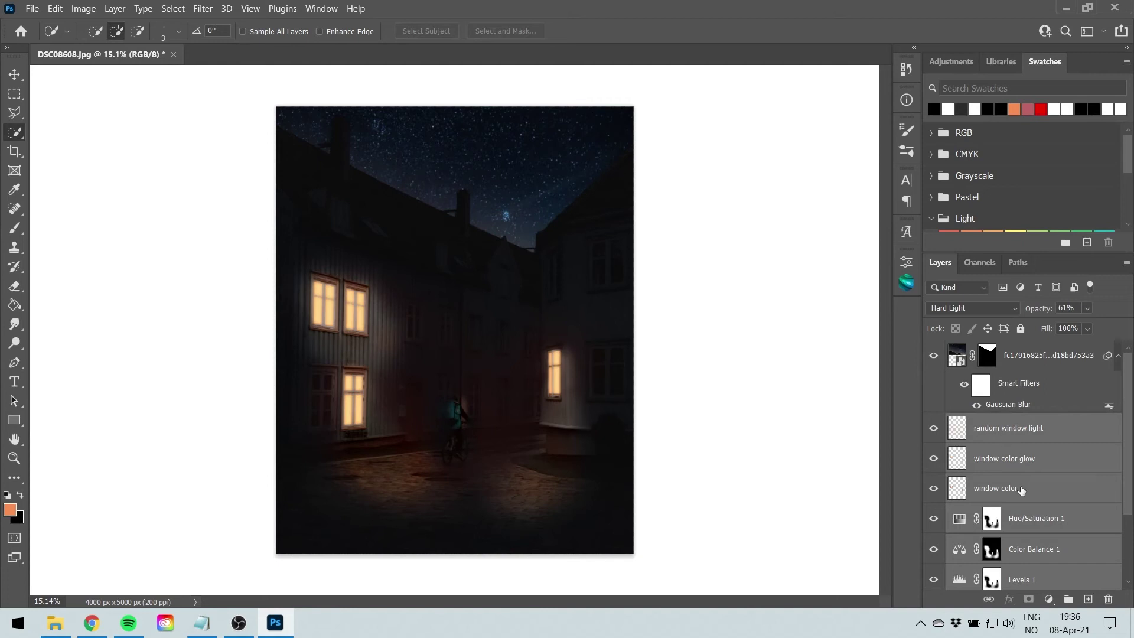
{"action": "scroll", "coordinate": [1022, 544], "scroll_direction": "down", "scroll_amount": 2}
{"action": "scroll", "coordinate": [1020, 555], "scroll_direction": "up", "scroll_amount": 2}
{"action": "scroll", "coordinate": [1028, 499], "scroll_direction": "down", "scroll_amount": 3}
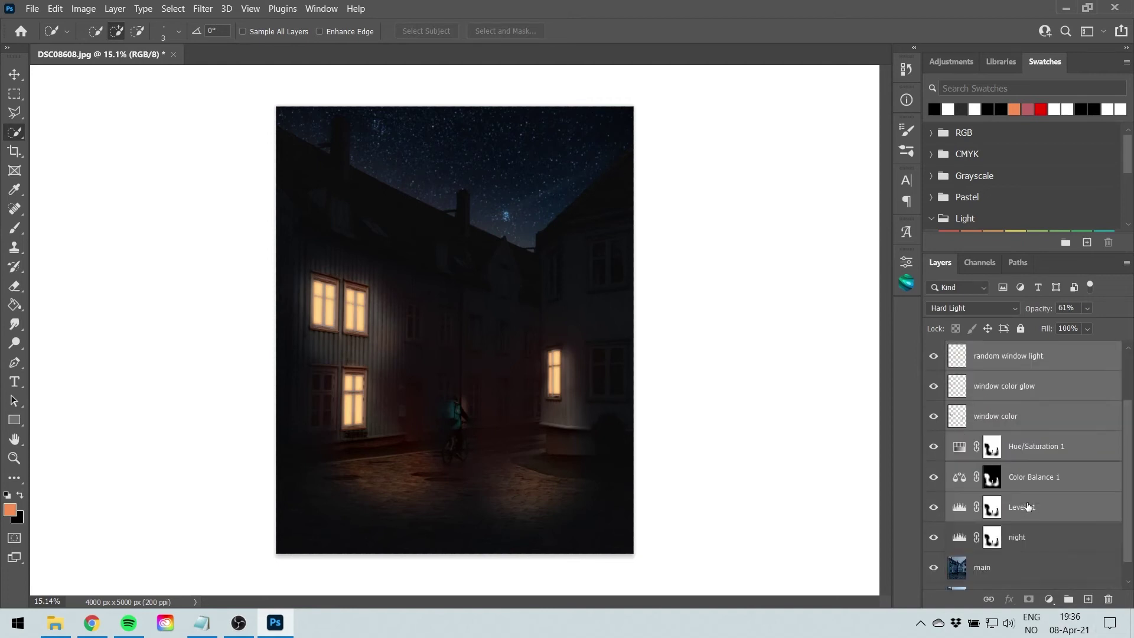
{"action": "scroll", "coordinate": [1024, 499], "scroll_direction": "up", "scroll_amount": 2}
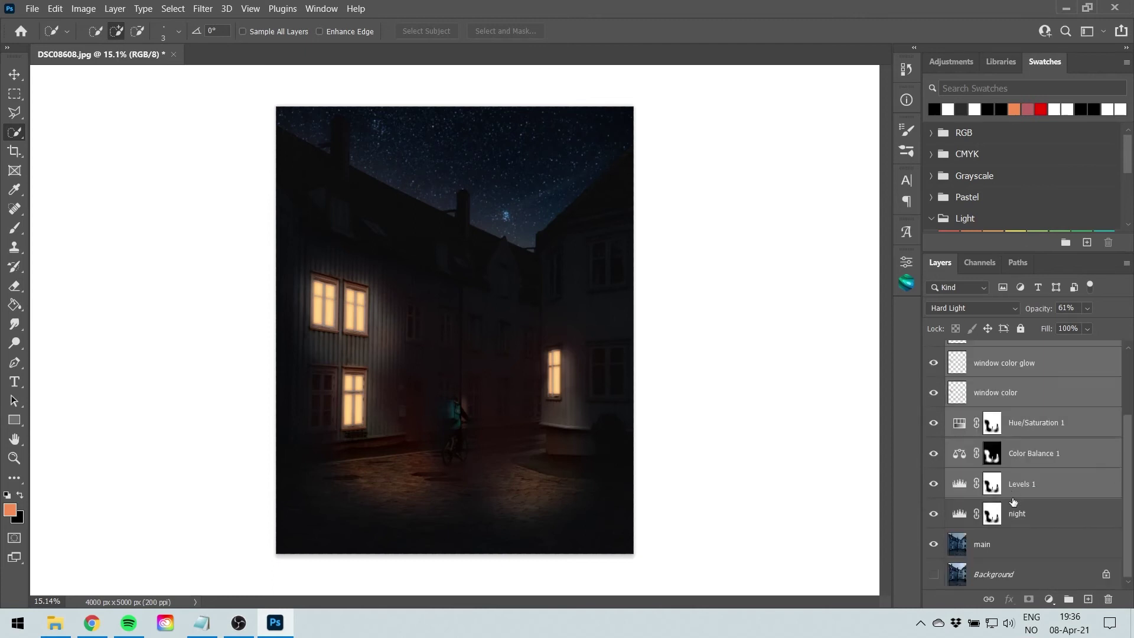
{"action": "scroll", "coordinate": [1013, 484], "scroll_direction": "down", "scroll_amount": 2}
{"action": "scroll", "coordinate": [1026, 530], "scroll_direction": "up", "scroll_amount": 2}
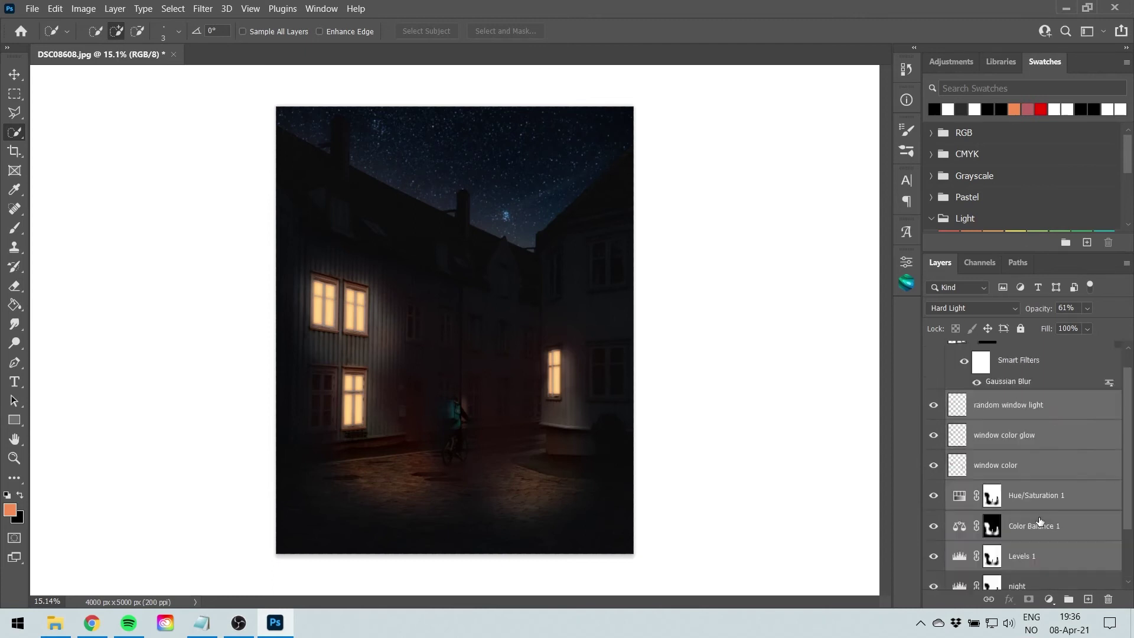
{"action": "key", "text": "ctrl+g"}
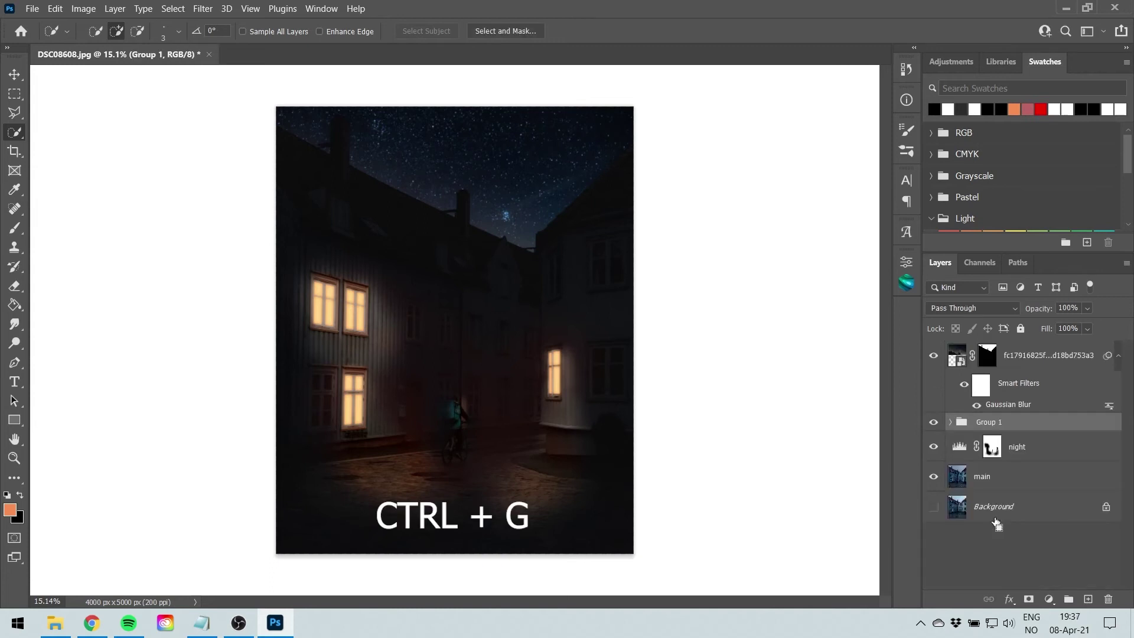
Delete the layer mask from the night adjustment and hide that layer
{"action": "left_click", "coordinate": [992, 452]}
{"action": "right_click", "coordinate": [995, 450]}
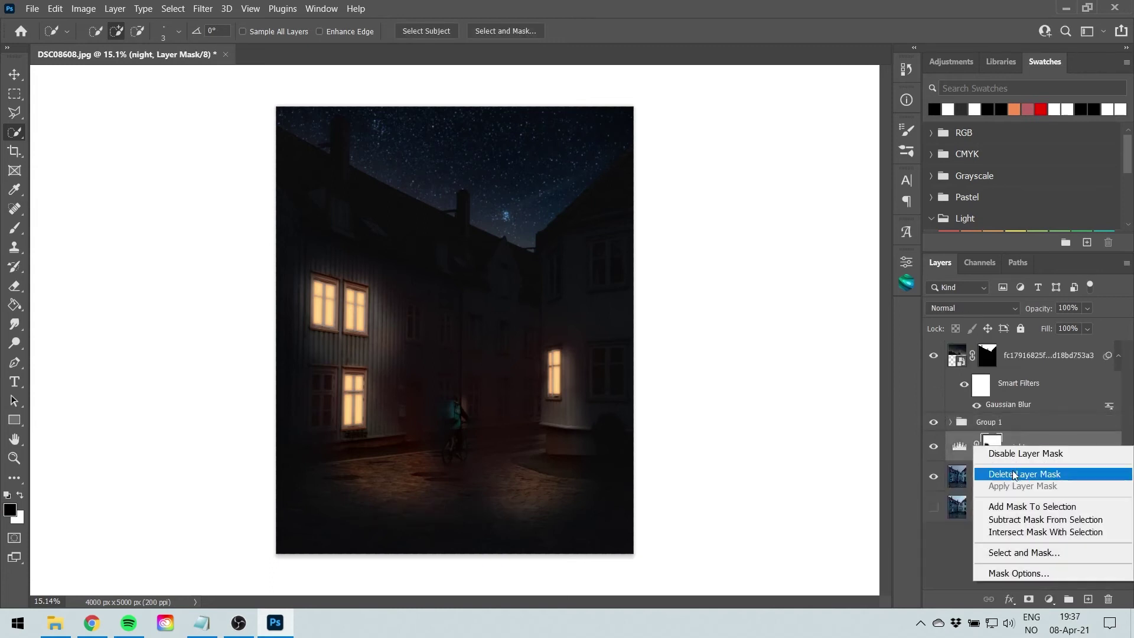
{"action": "left_click", "coordinate": [1036, 475]}
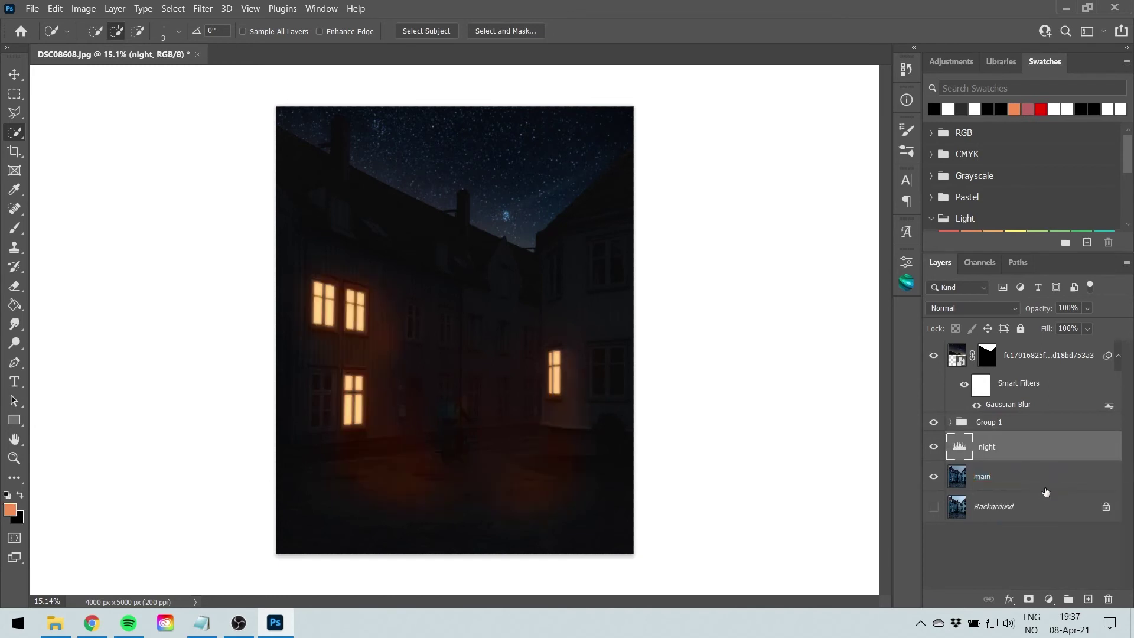
{"action": "left_click", "coordinate": [935, 449]}
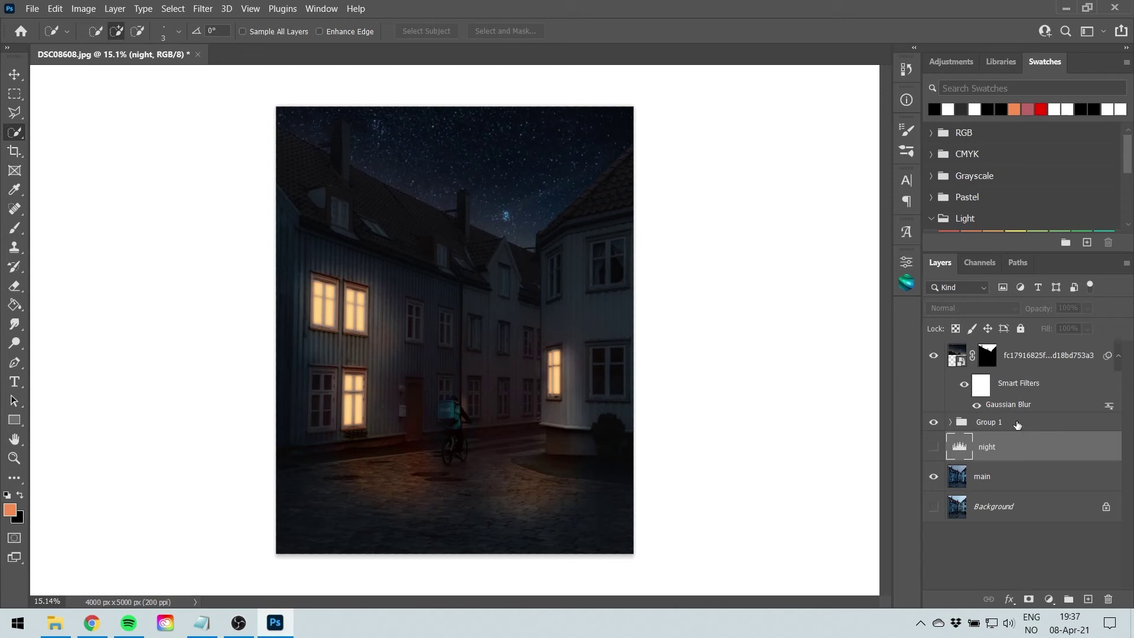
Expand Group 1, compare the image with and without Levels 1, and collapse the group again
{"action": "left_click", "coordinate": [994, 424]}
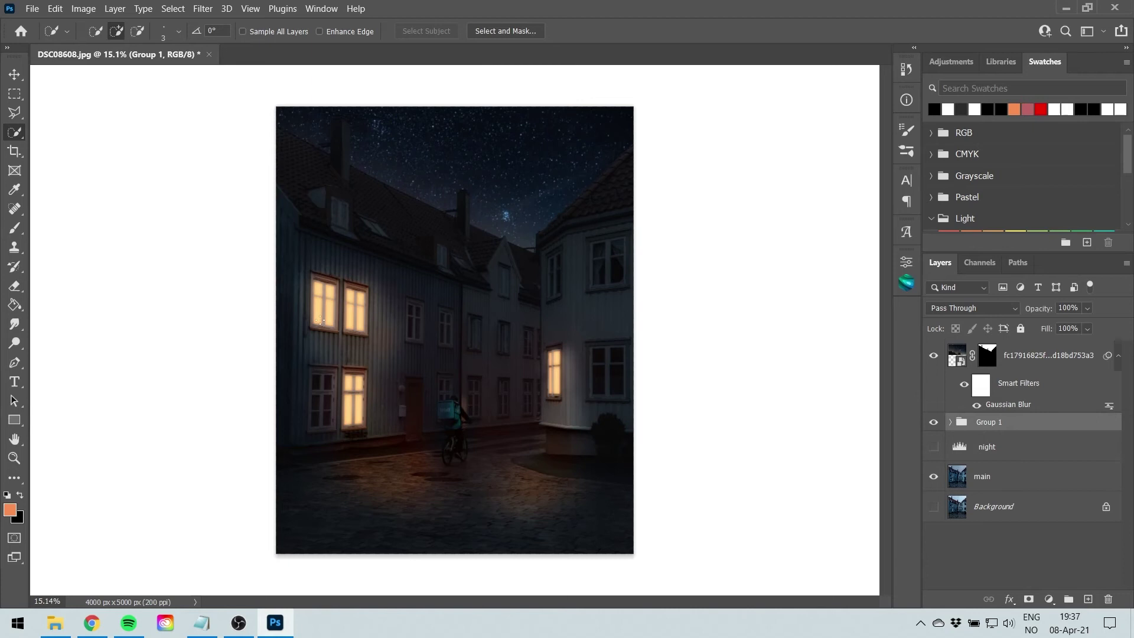
{"action": "left_click", "coordinate": [951, 422]}
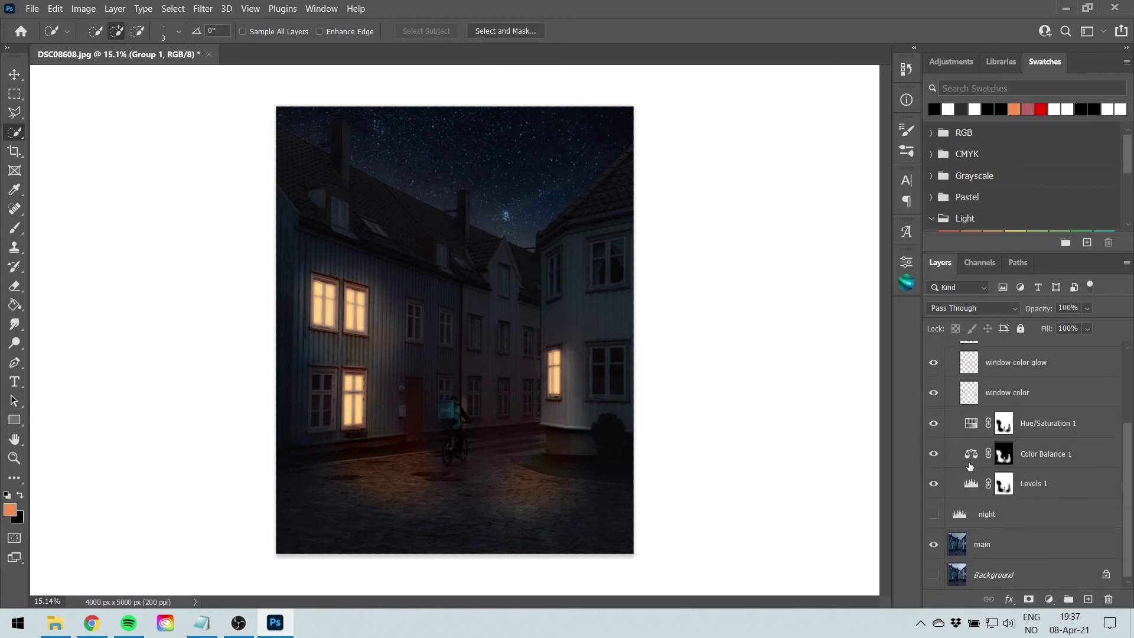
{"action": "scroll", "coordinate": [972, 472], "scroll_direction": "up", "scroll_amount": 2}
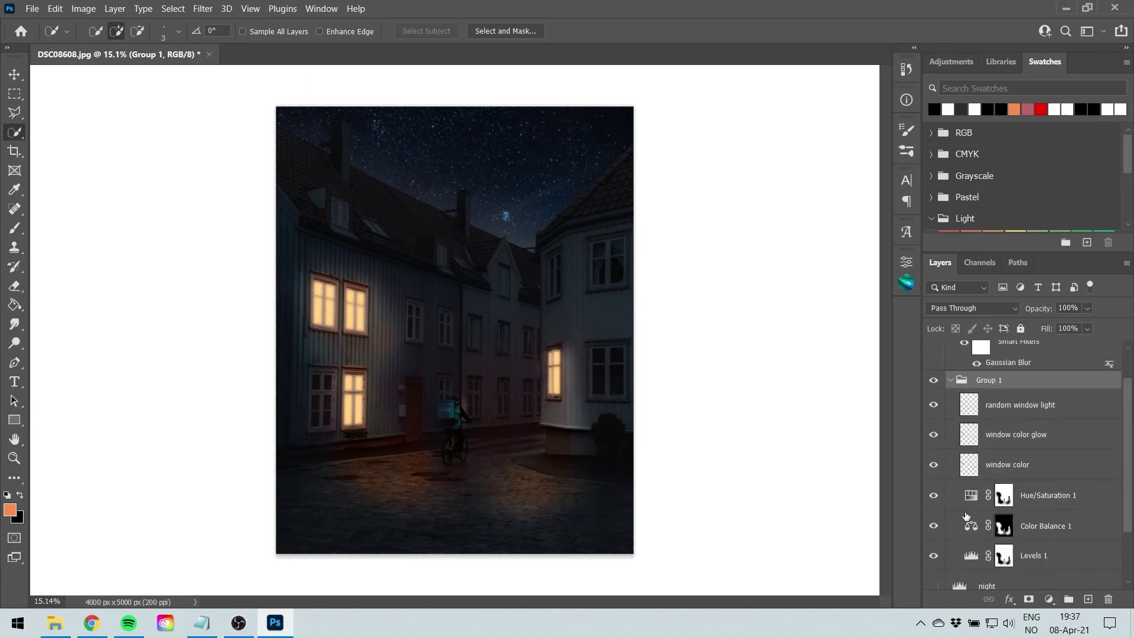
{"action": "left_click", "coordinate": [938, 559]}
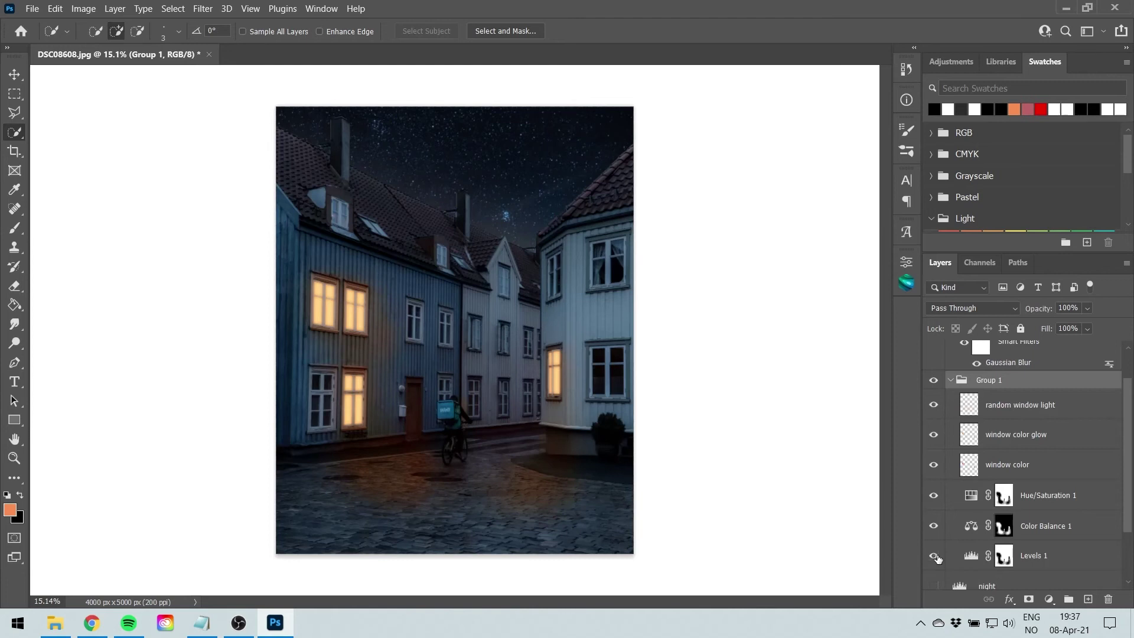
{"action": "left_click", "coordinate": [938, 559]}
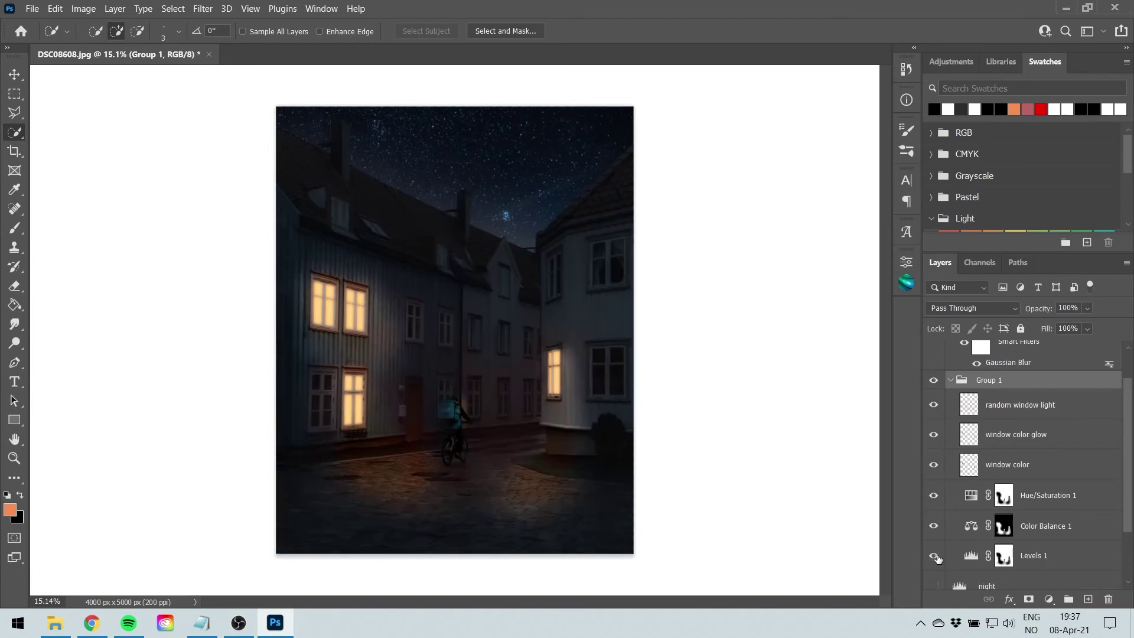
{"action": "left_click", "coordinate": [952, 381]}
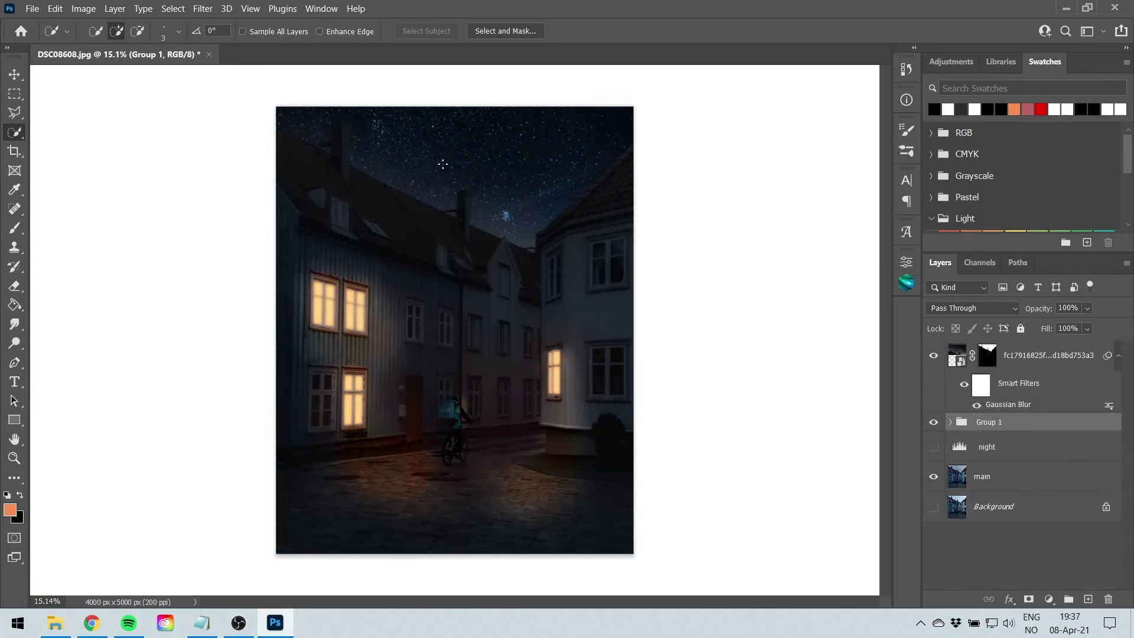
Open the Timeline, create a video timeline from the layers, and enlarge the timeline area to show all tracks
{"action": "left_click", "coordinate": [313, 7]}
{"action": "left_click", "coordinate": [372, 510]}
{"action": "left_click", "coordinate": [431, 549]}
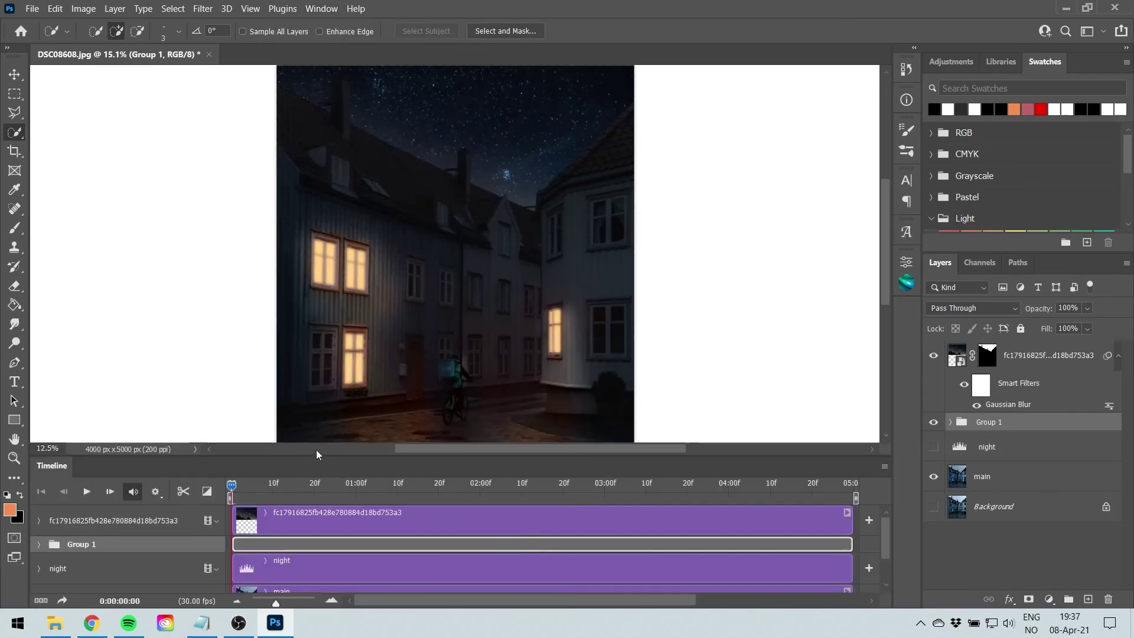
{"action": "left_click_drag", "start_coordinate": [315, 457], "coordinate": [314, 388]}
{"action": "scroll", "coordinate": [410, 239], "scroll_direction": "down", "scroll_amount": 3}
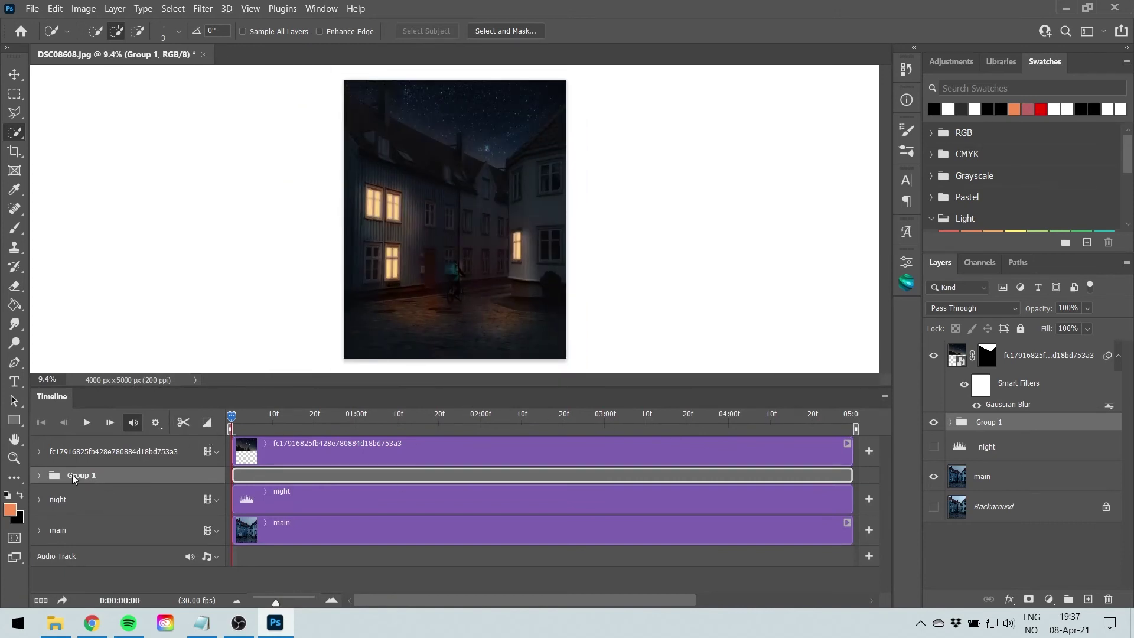
Enable opacity keyframing for Group 1 at the first frame of the timeline
{"action": "left_click", "coordinate": [86, 496]}
{"action": "left_click", "coordinate": [91, 474]}
{"action": "left_click", "coordinate": [84, 495]}
{"action": "left_click", "coordinate": [91, 476]}
{"action": "left_click", "coordinate": [39, 476]}
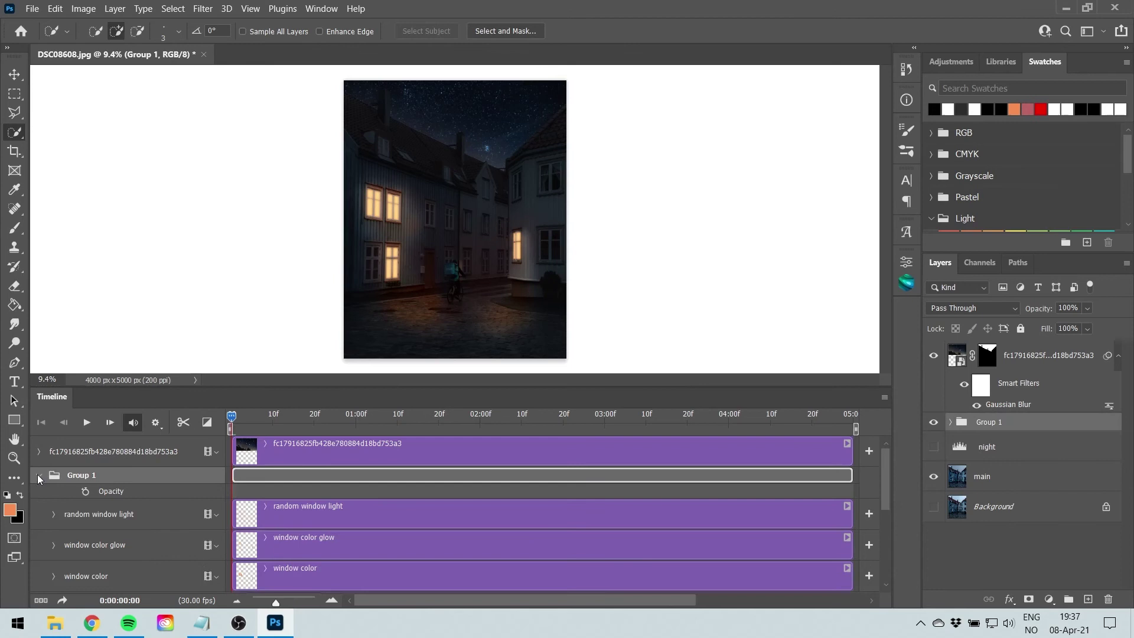
{"action": "left_click", "coordinate": [86, 492]}
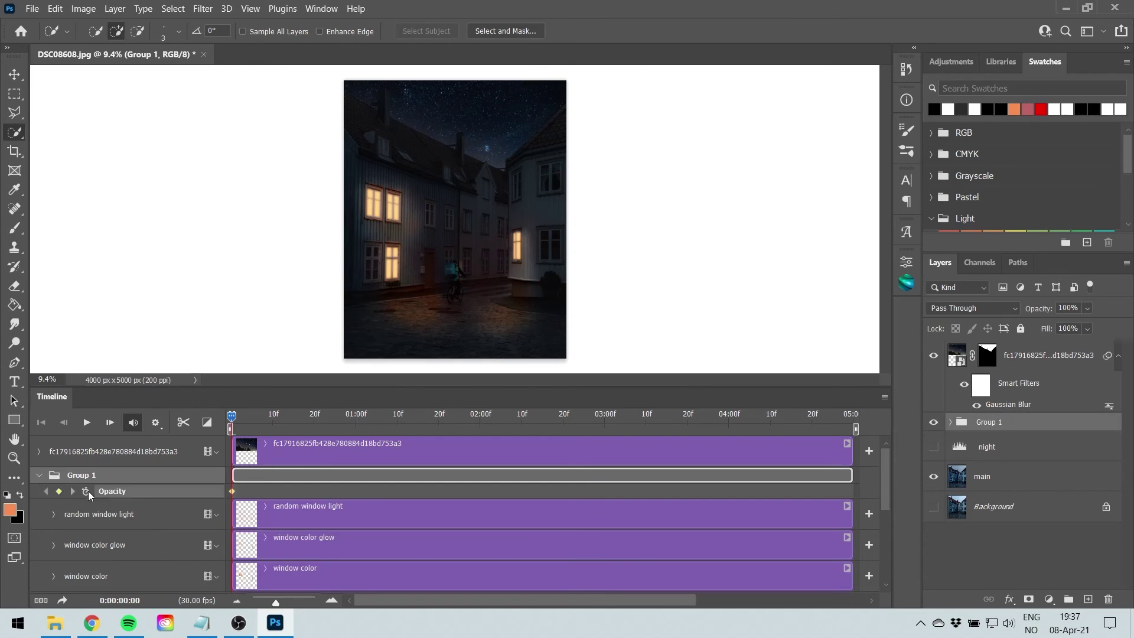
Enable opacity keyframing for the night adjustment at the first frame, show the layer, and set its opacity to 0%
{"action": "left_click", "coordinate": [39, 476]}
{"action": "left_click", "coordinate": [38, 500]}
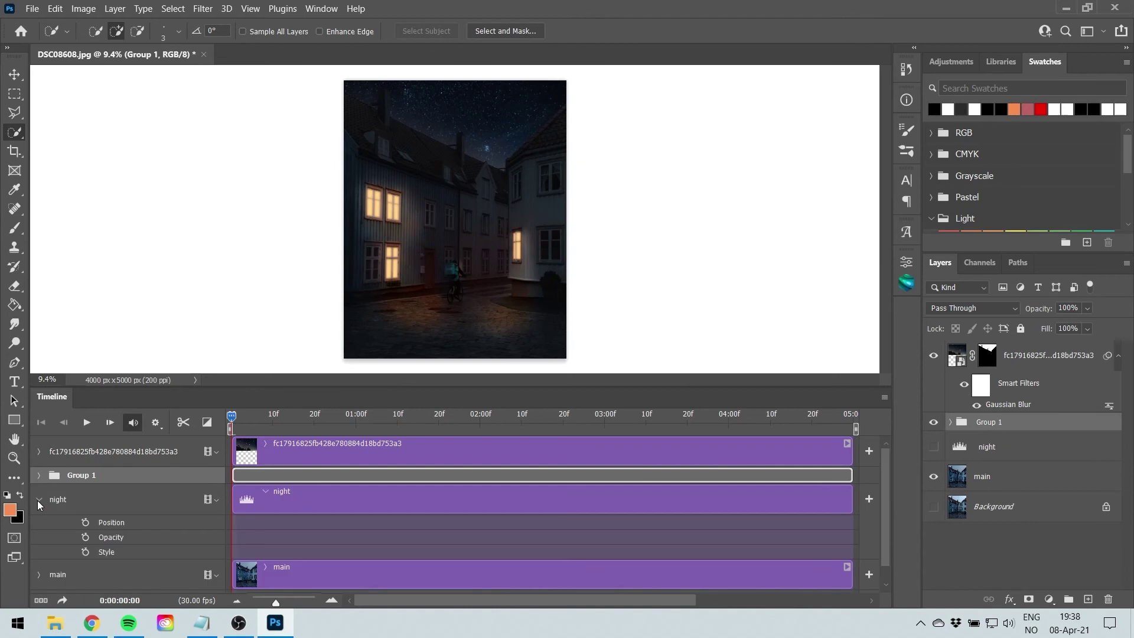
{"action": "left_click", "coordinate": [86, 537]}
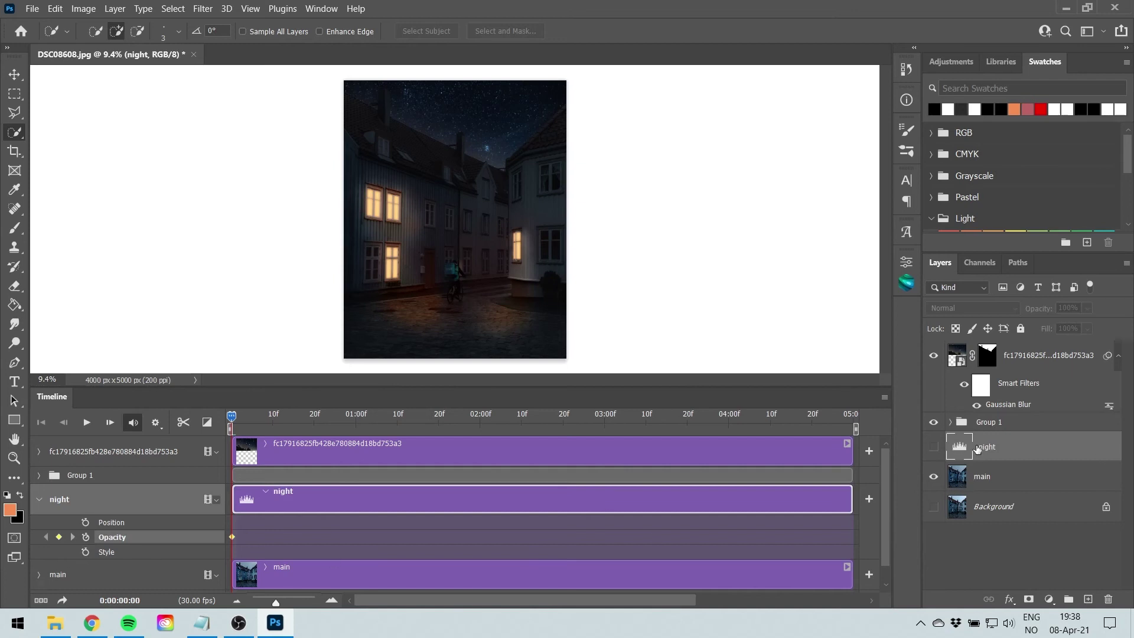
{"action": "left_click", "coordinate": [934, 448]}
{"action": "left_click_drag", "start_coordinate": [1047, 310], "coordinate": [843, 332]}
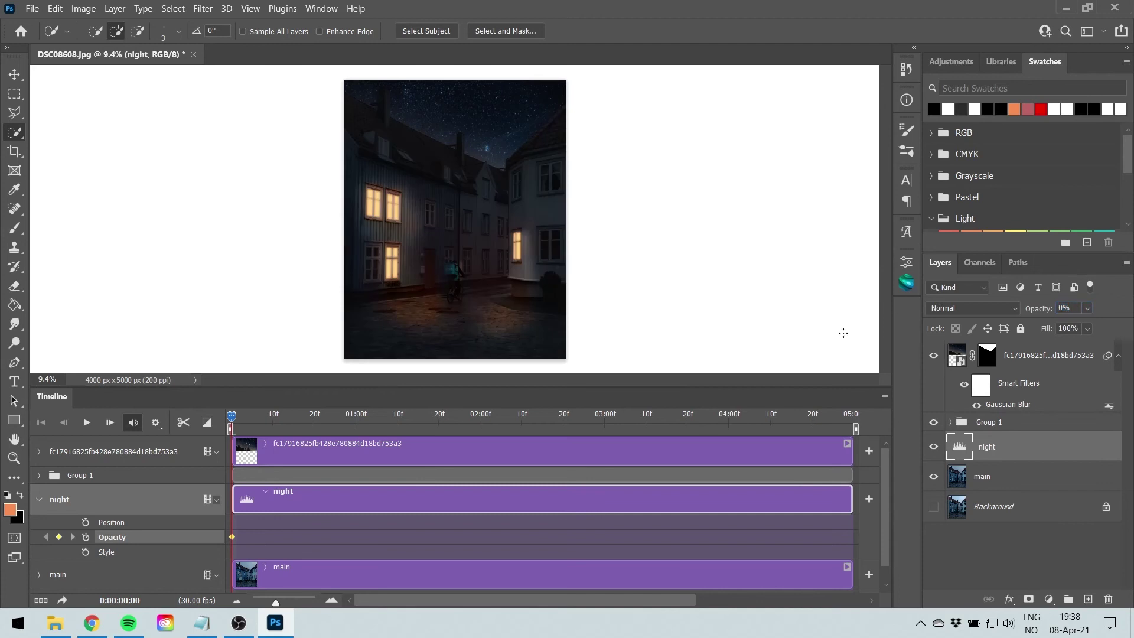
At 0:00:00:01, keyframe Group 1 at 0% opacity and the night adjustment at 100%
{"action": "left_click", "coordinate": [992, 426]}
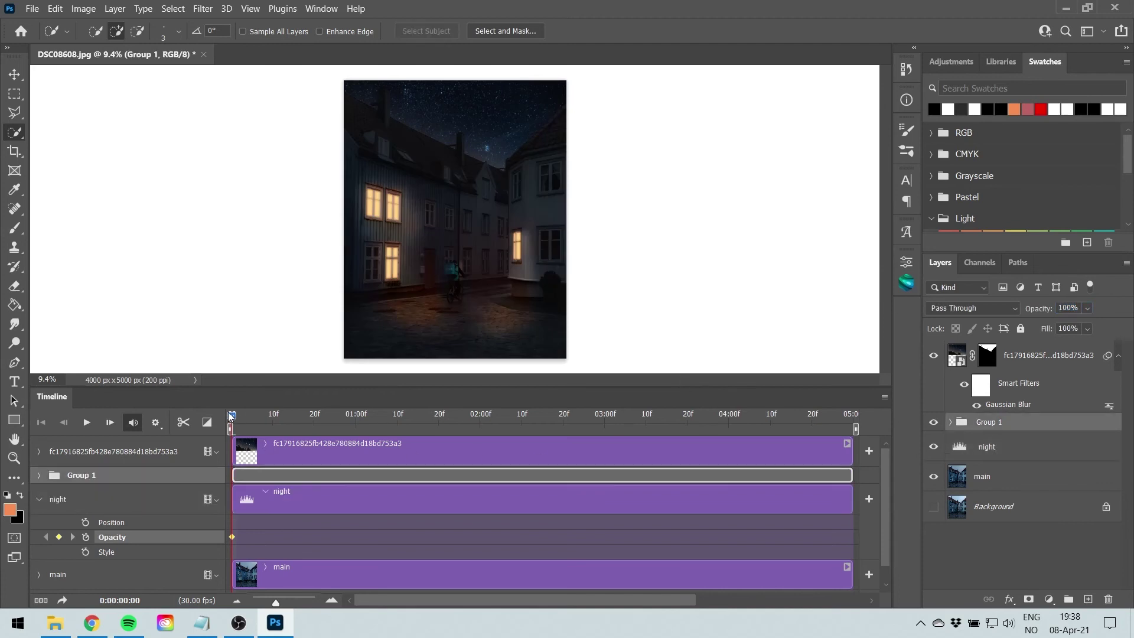
{"action": "left_click_drag", "start_coordinate": [234, 418], "coordinate": [236, 419]}
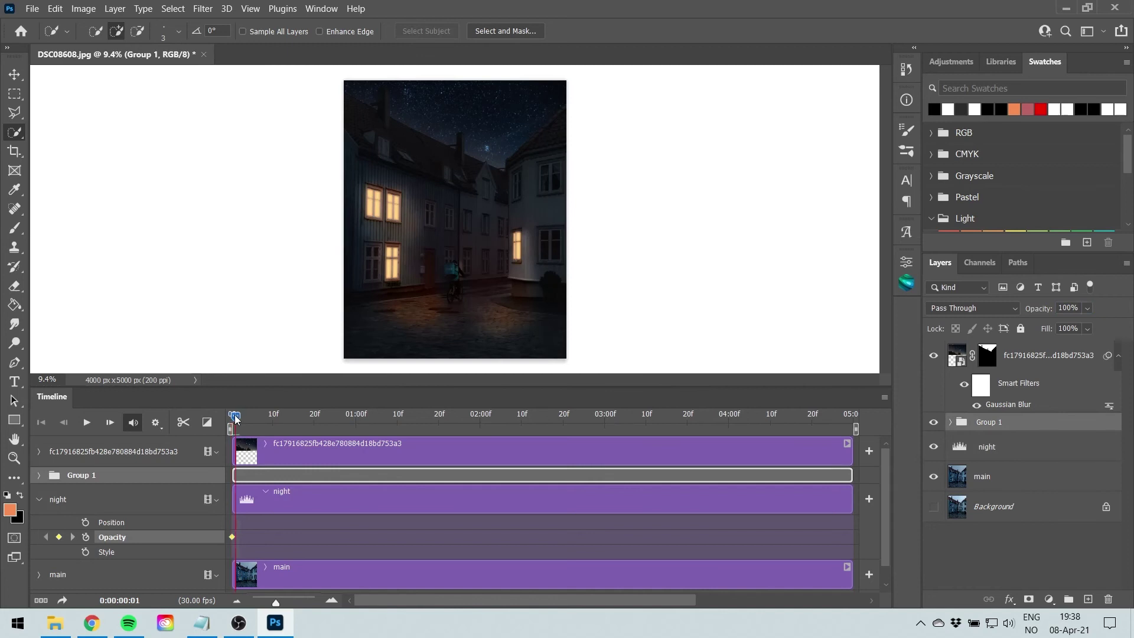
{"action": "left_click", "coordinate": [40, 475]}
{"action": "left_click", "coordinate": [86, 491]}
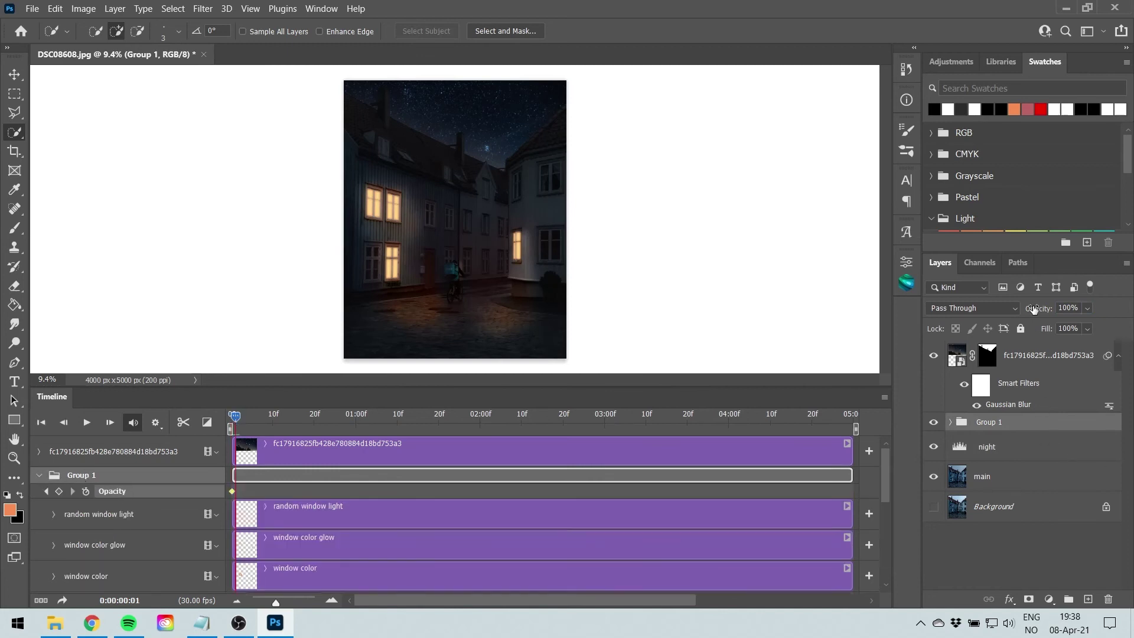
{"action": "left_click_drag", "start_coordinate": [1038, 309], "coordinate": [983, 316]}
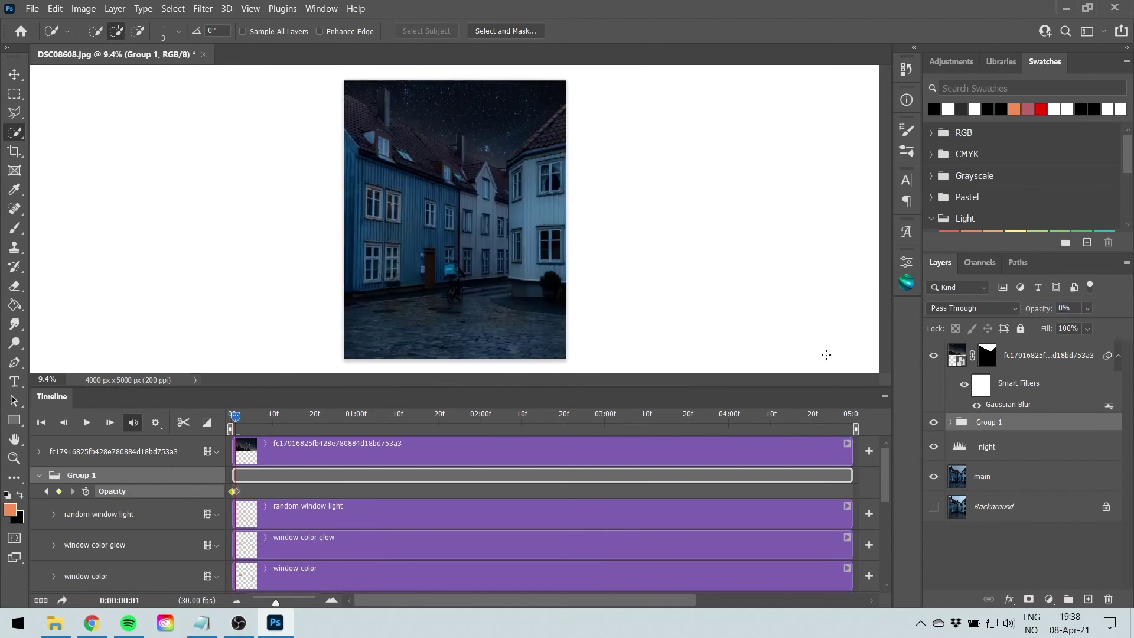
{"action": "left_click", "coordinate": [39, 475]}
{"action": "left_click", "coordinate": [99, 498]}
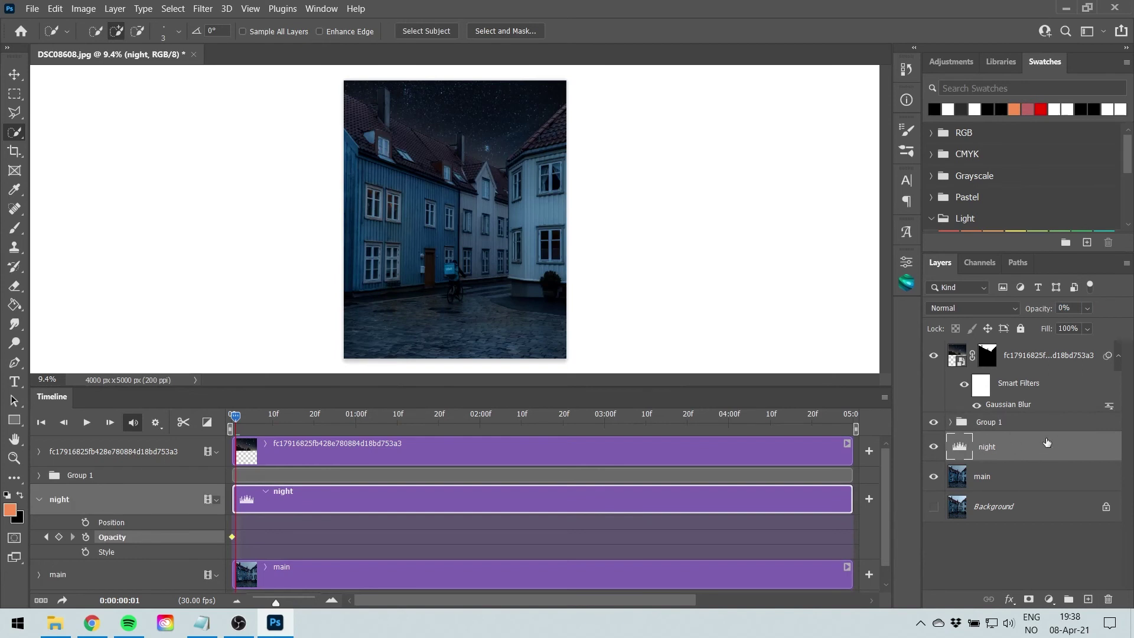
{"action": "left_click_drag", "start_coordinate": [1046, 310], "coordinate": [1114, 315]}
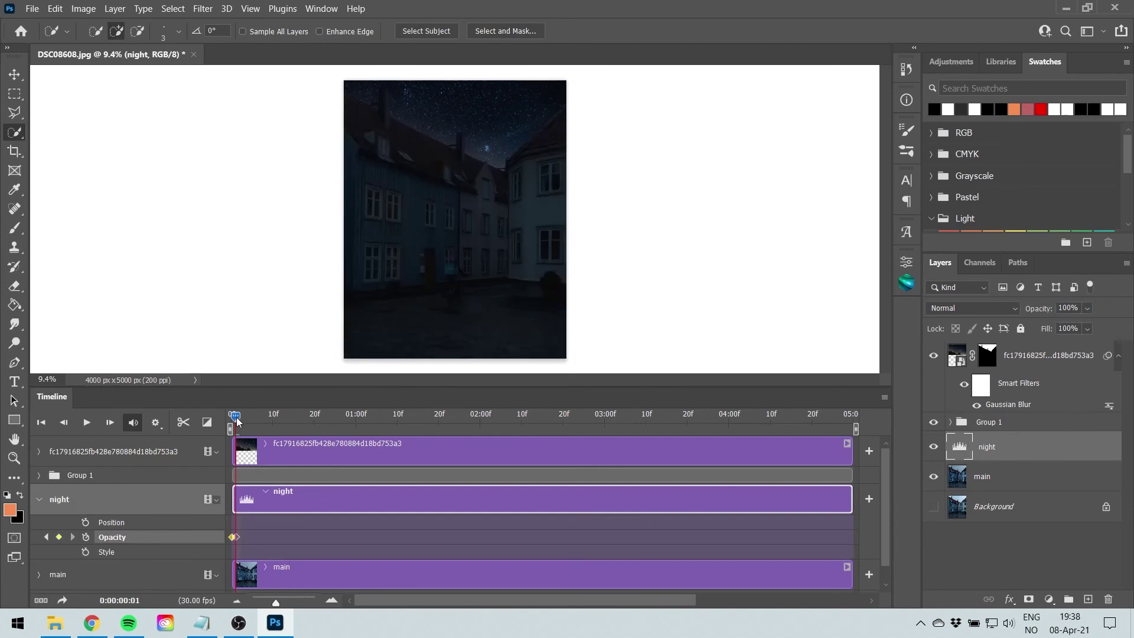
At 0:00:00:02, keyframe Group 1 at 100% opacity and the night adjustment at 0%
{"action": "left_click_drag", "start_coordinate": [237, 419], "coordinate": [240, 421]}
{"action": "left_click", "coordinate": [42, 475]}
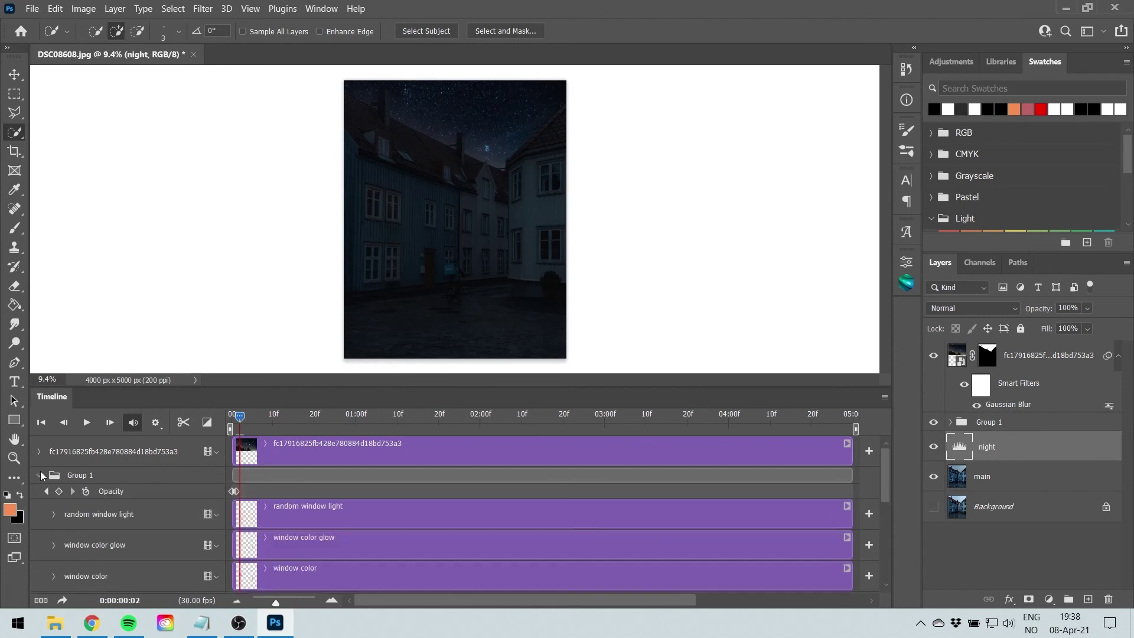
{"action": "left_click", "coordinate": [130, 492]}
{"action": "left_click_drag", "start_coordinate": [1042, 311], "coordinate": [1133, 322]}
{"action": "left_click", "coordinate": [39, 475]}
{"action": "left_click", "coordinate": [153, 505]}
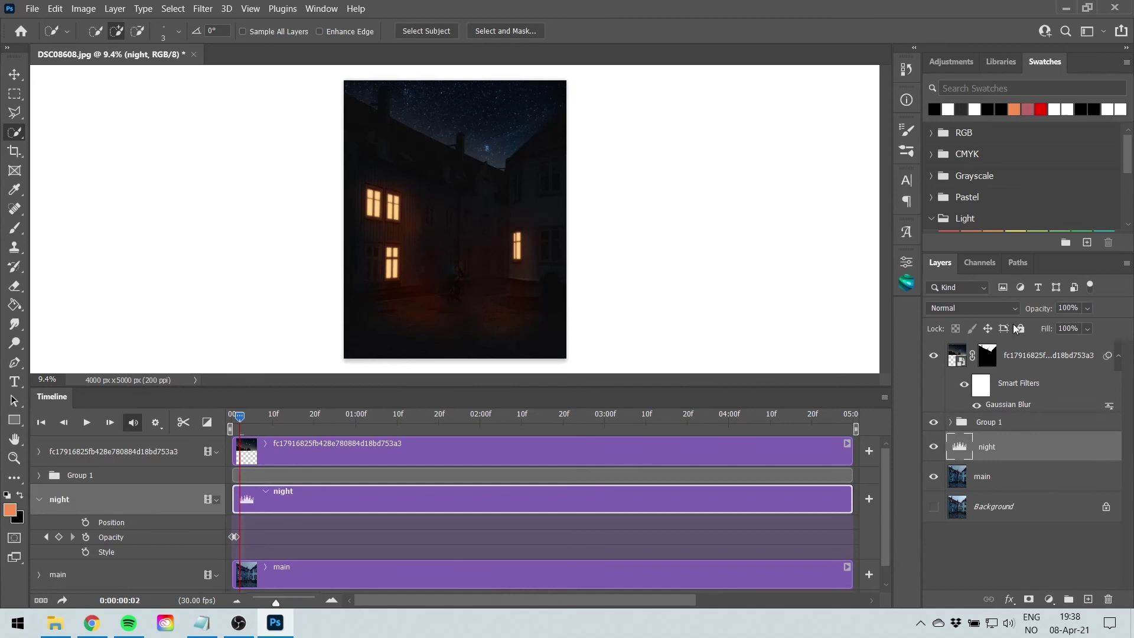
{"action": "left_click", "coordinate": [139, 532]}
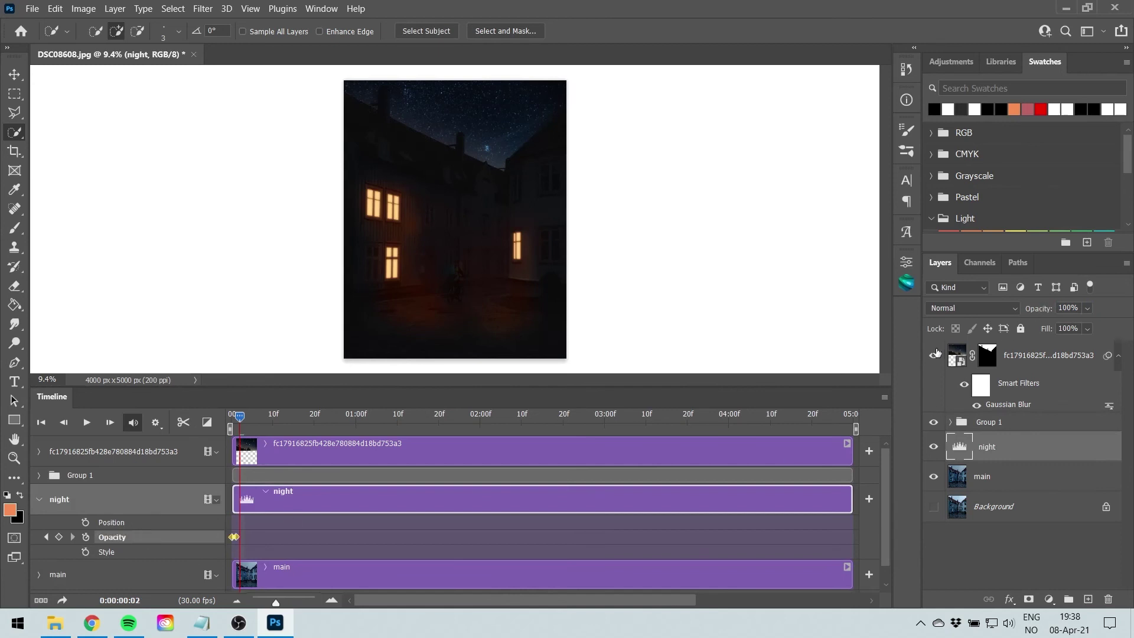
{"action": "left_click_drag", "start_coordinate": [1031, 308], "coordinate": [744, 309]}
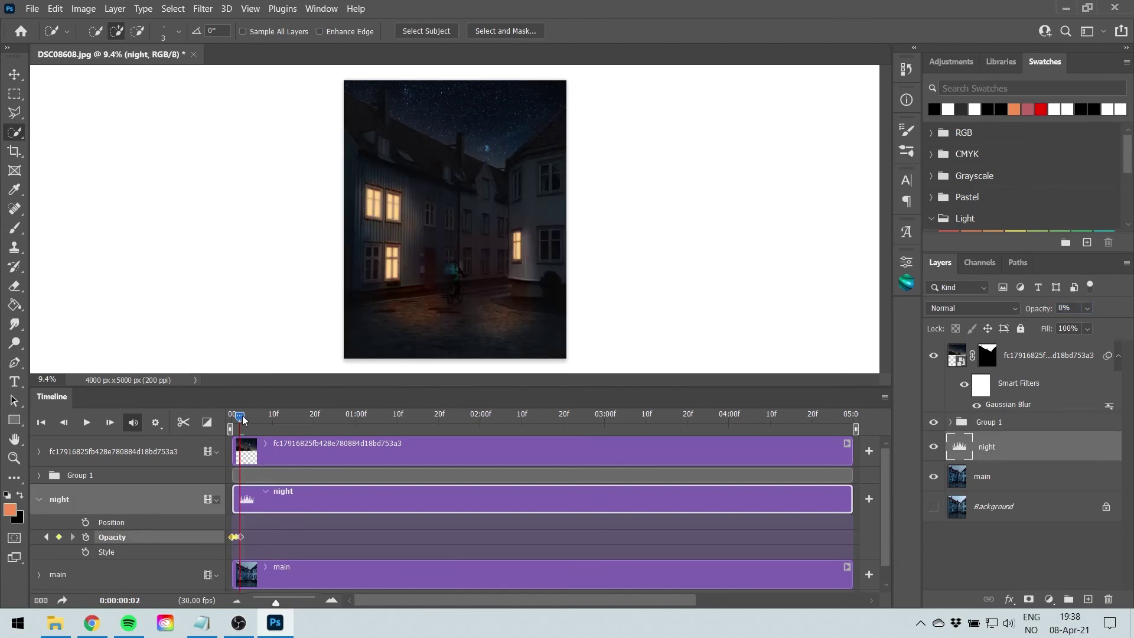
At 0:00:00:03, keyframe Group 1 at 0% opacity and the night adjustment at 100%
{"action": "left_click_drag", "start_coordinate": [241, 415], "coordinate": [245, 416]}
{"action": "left_click", "coordinate": [39, 475]}
{"action": "left_click", "coordinate": [1006, 422]}
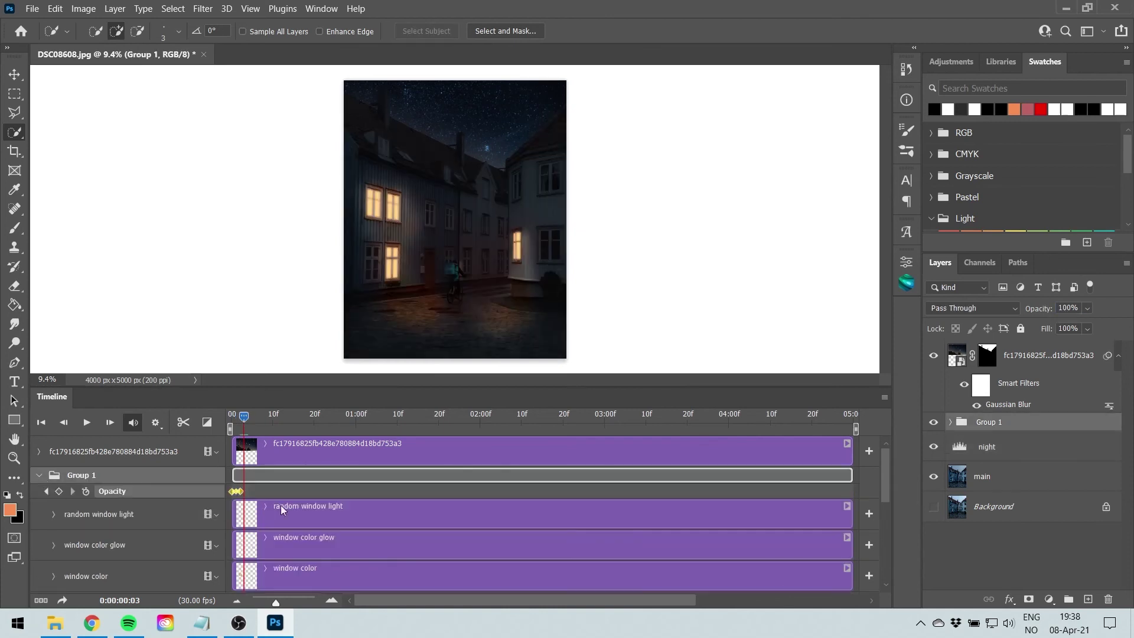
{"action": "left_click_drag", "start_coordinate": [1045, 308], "coordinate": [1123, 309]}
{"action": "left_click", "coordinate": [39, 475]}
{"action": "left_click", "coordinate": [126, 536]}
At 0:00:00:04, keyframe Group 1 at 100% opacity
{"action": "left_click_drag", "start_coordinate": [244, 416], "coordinate": [248, 416]}
{"action": "left_click", "coordinate": [40, 476]}
{"action": "left_click", "coordinate": [126, 492]}
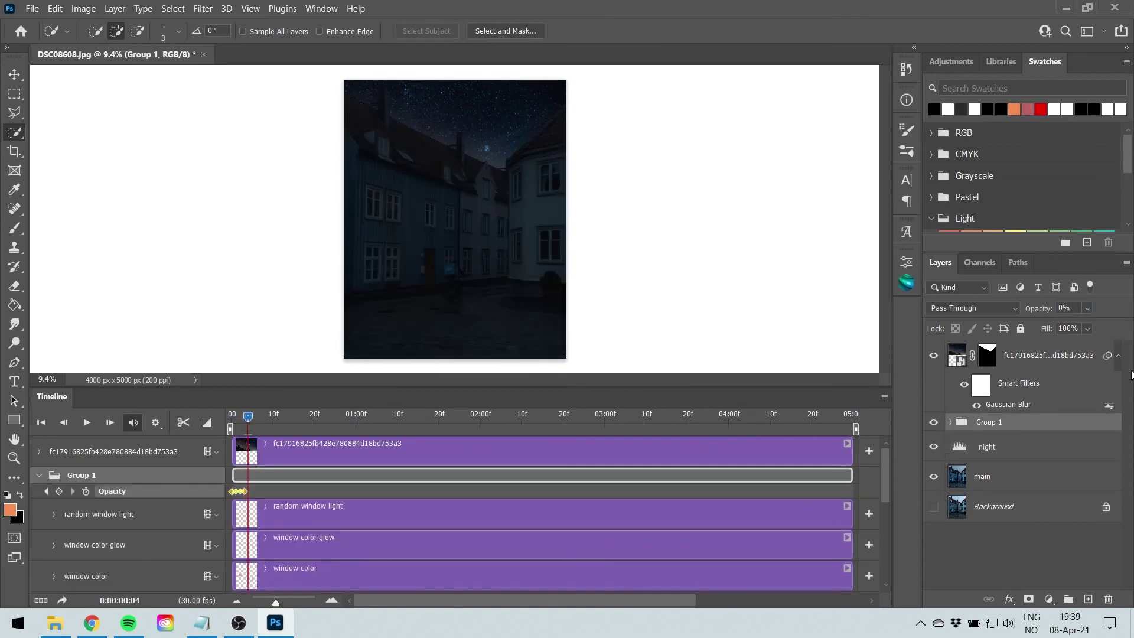
{"action": "key", "text": "0"}
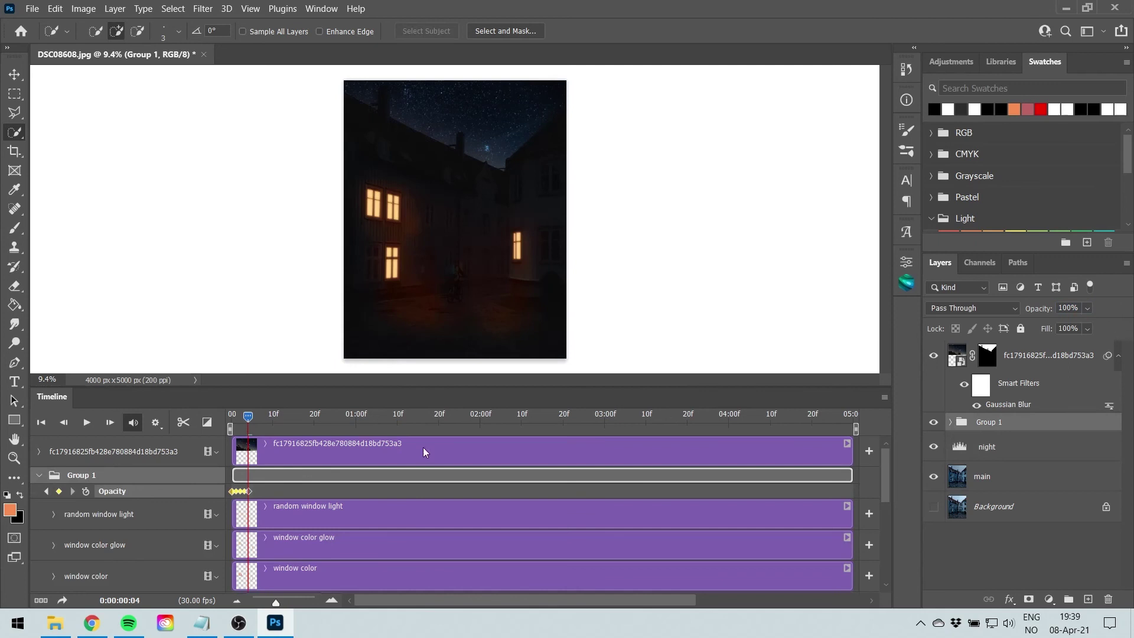
Keyframe the night adjustment at 0% opacity at 0:00:00:04, then play the animation and return to the first frame
{"action": "left_click", "coordinate": [39, 475]}
{"action": "left_click", "coordinate": [71, 500]}
{"action": "left_click", "coordinate": [125, 540]}
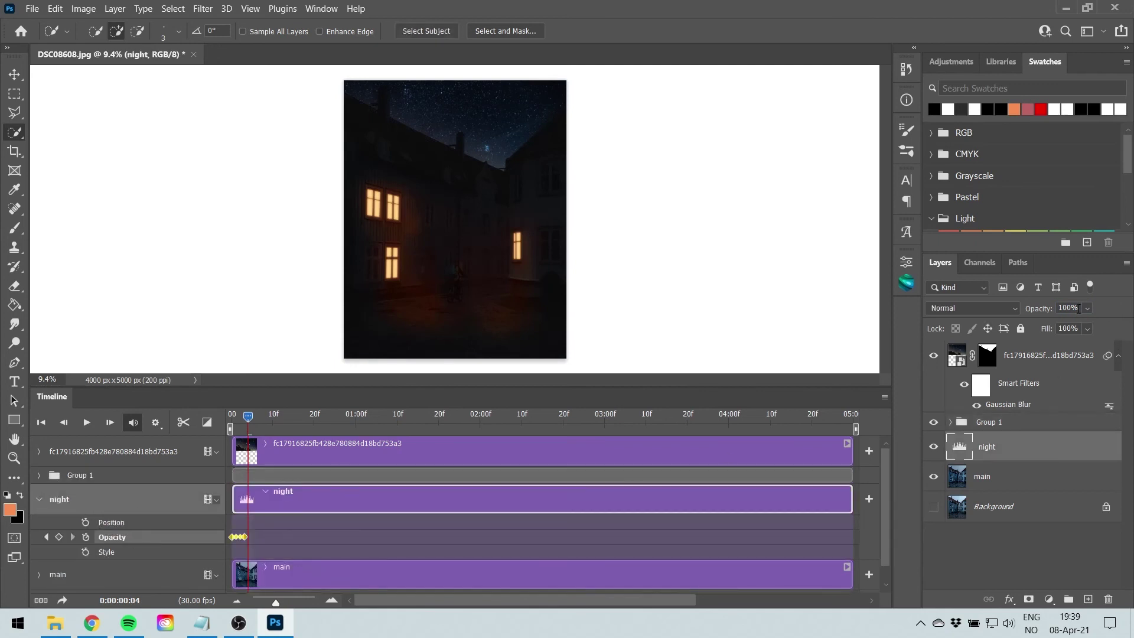
{"action": "key", "text": "0"}
{"action": "key", "text": "0"}
{"action": "key", "text": "space"}
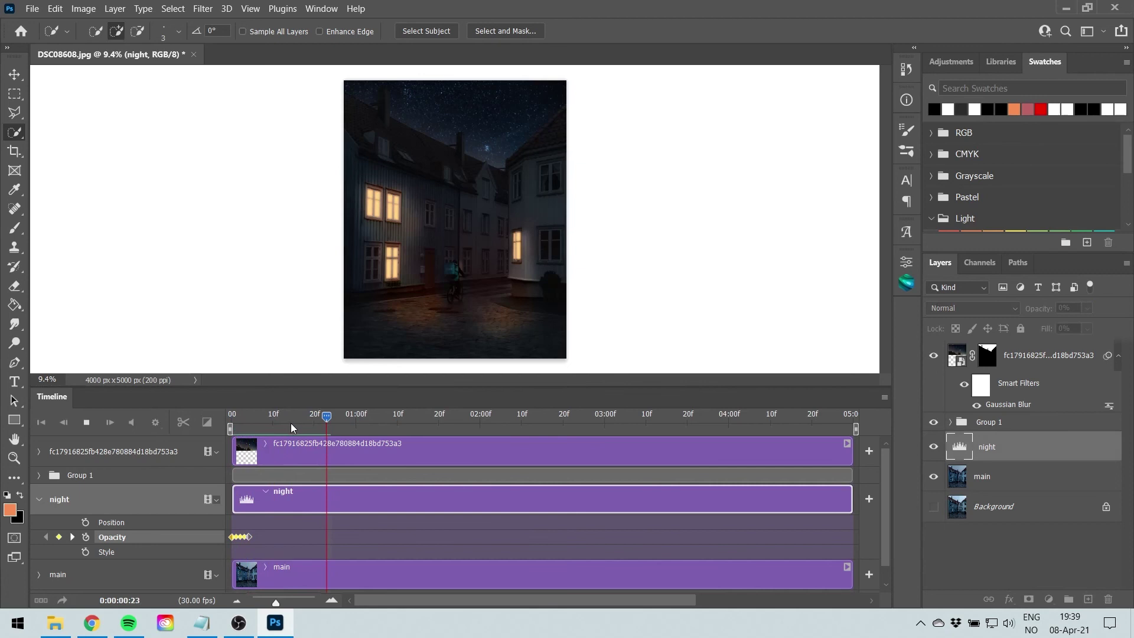
{"action": "left_click", "coordinate": [230, 425]}
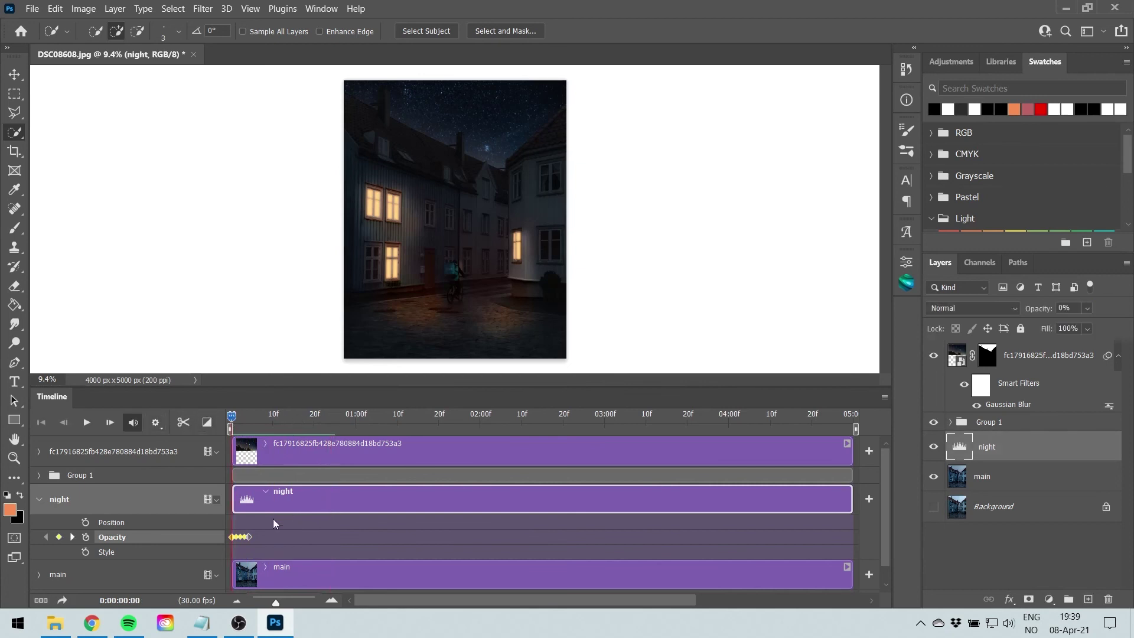
Copy all five of Group 1's opacity keyframes at the start of the timeline
{"action": "left_click", "coordinate": [40, 498]}
{"action": "left_click", "coordinate": [40, 475]}
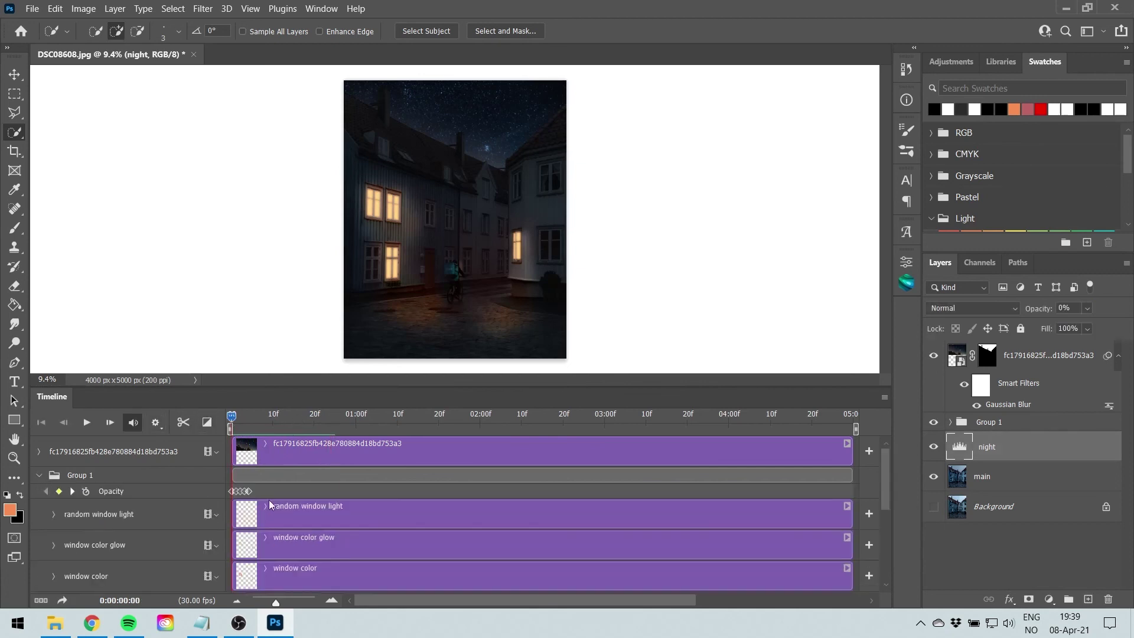
{"action": "left_click_drag", "start_coordinate": [265, 487], "coordinate": [214, 498]}
{"action": "right_click", "coordinate": [247, 492]}
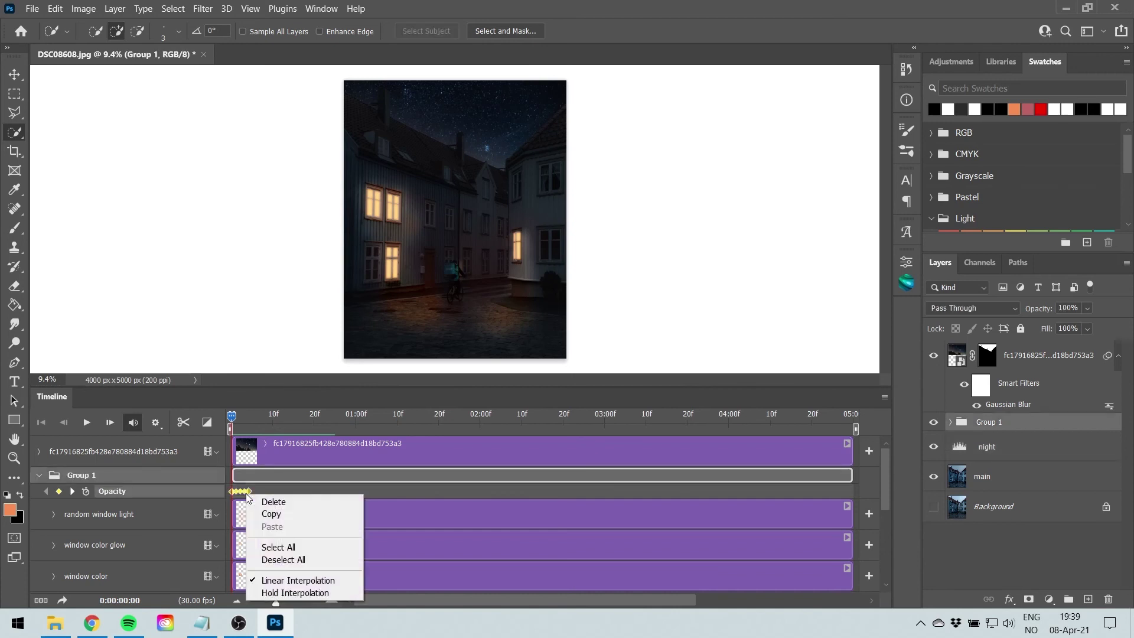
{"action": "left_click", "coordinate": [271, 514]}
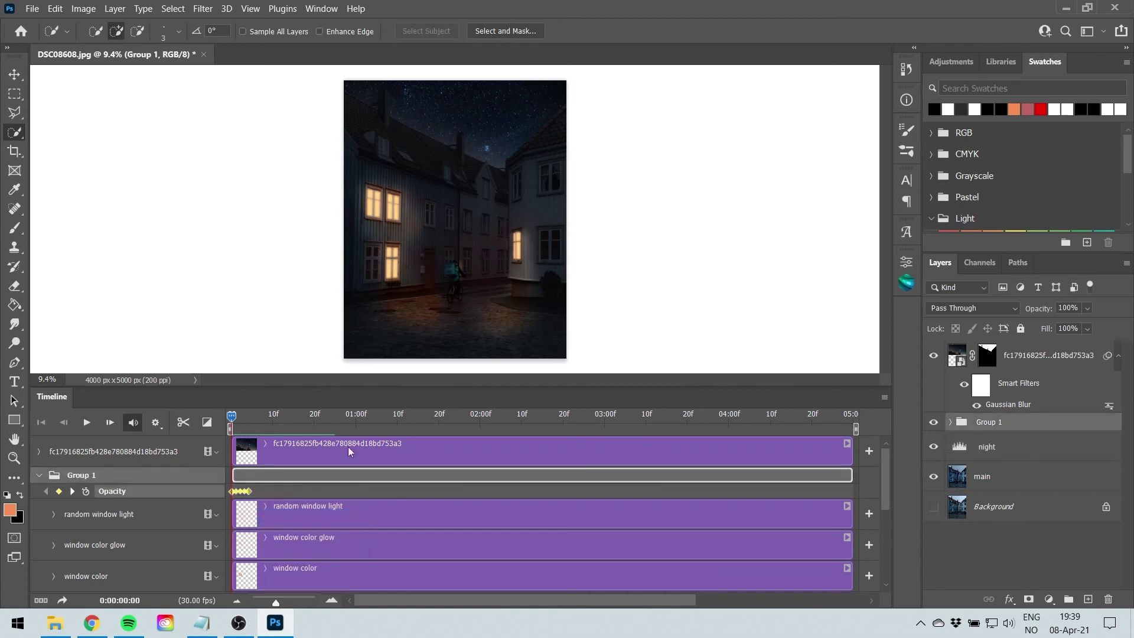
Paste the copied opacity keyframes into Group 1 at 0:00:00:20
{"action": "left_click", "coordinate": [261, 423]}
{"action": "left_click_drag", "start_coordinate": [272, 421], "coordinate": [318, 426]}
{"action": "left_click", "coordinate": [329, 488]}
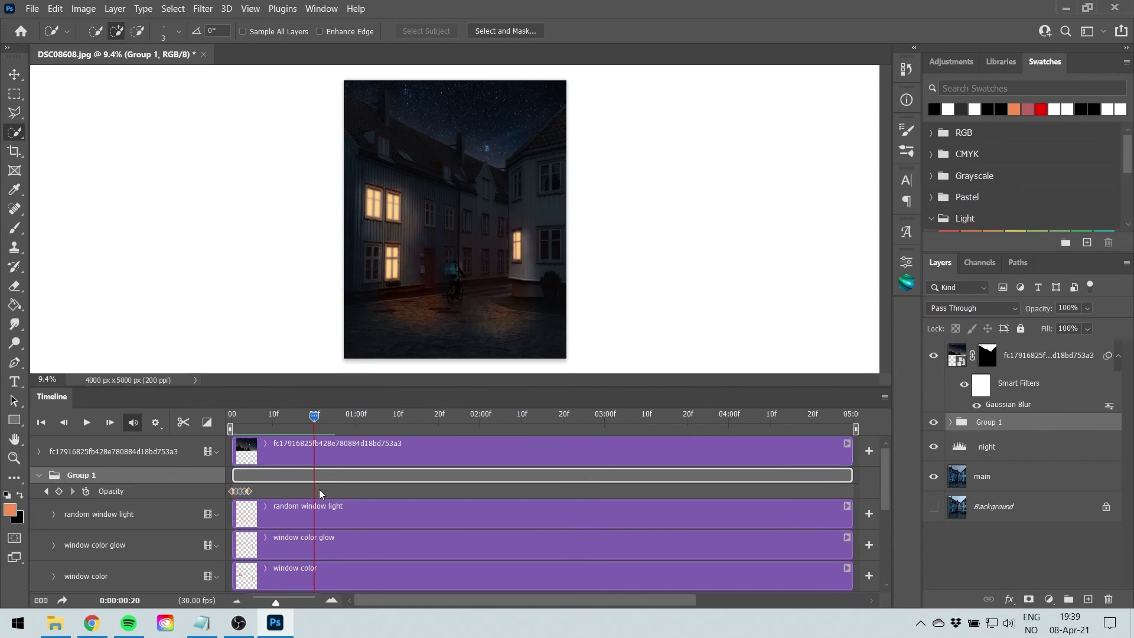
{"action": "left_click", "coordinate": [59, 491]}
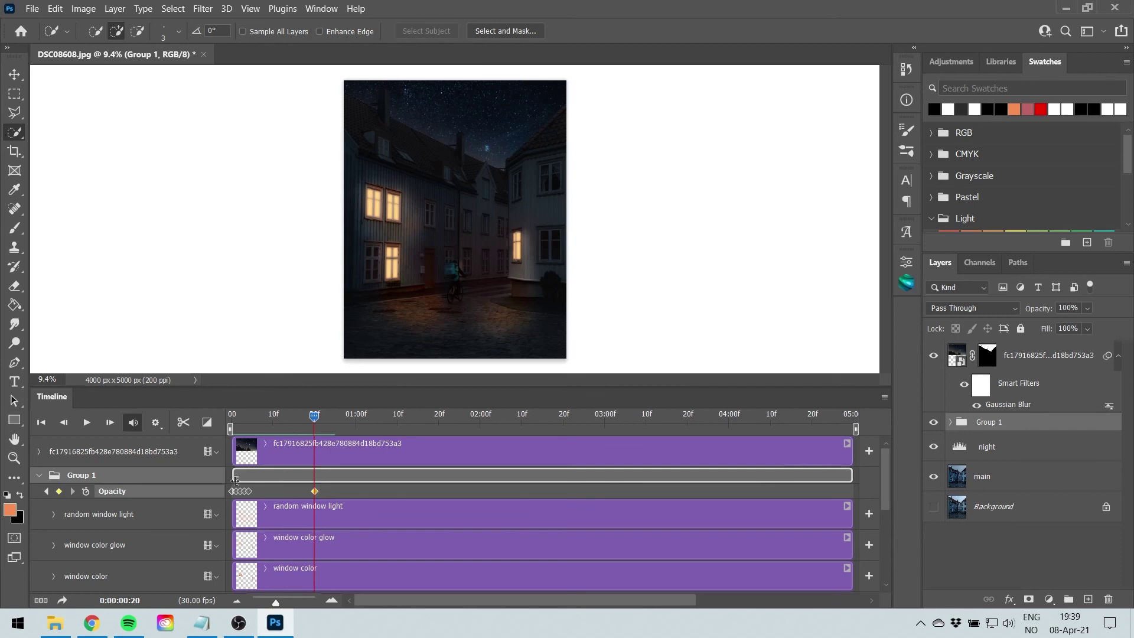
{"action": "right_click", "coordinate": [314, 493]}
{"action": "left_click", "coordinate": [355, 524]}
Copy all five of the night adjustment's opacity keyframes at the start of the timeline
{"action": "left_click", "coordinate": [39, 476]}
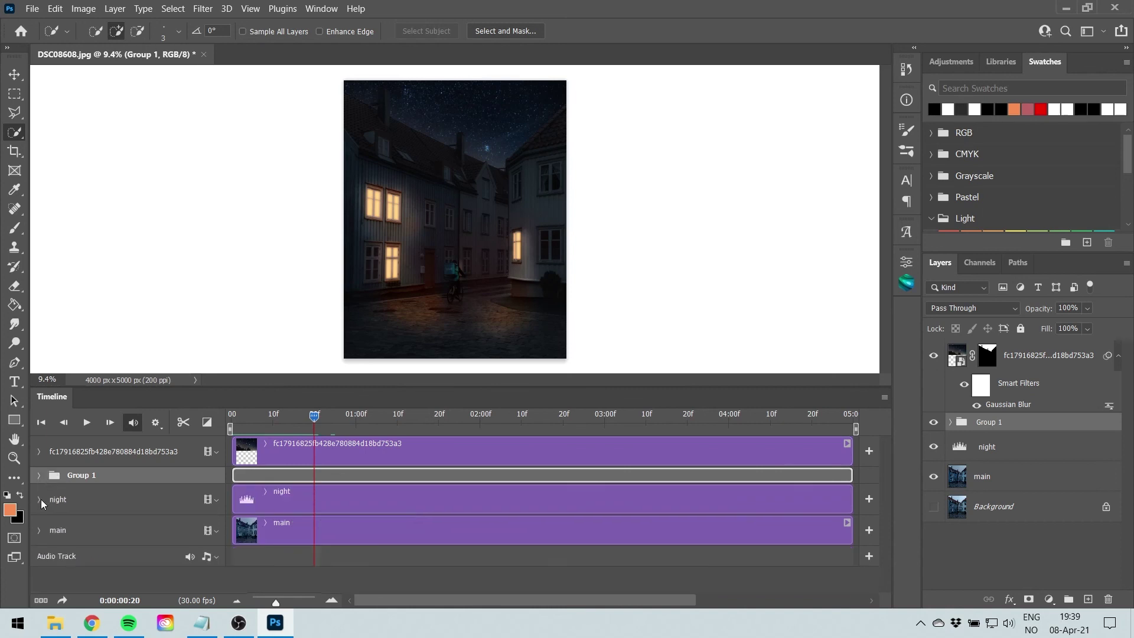
{"action": "left_click", "coordinate": [40, 500]}
{"action": "left_click_drag", "start_coordinate": [254, 529], "coordinate": [229, 541]}
{"action": "right_click", "coordinate": [243, 538]}
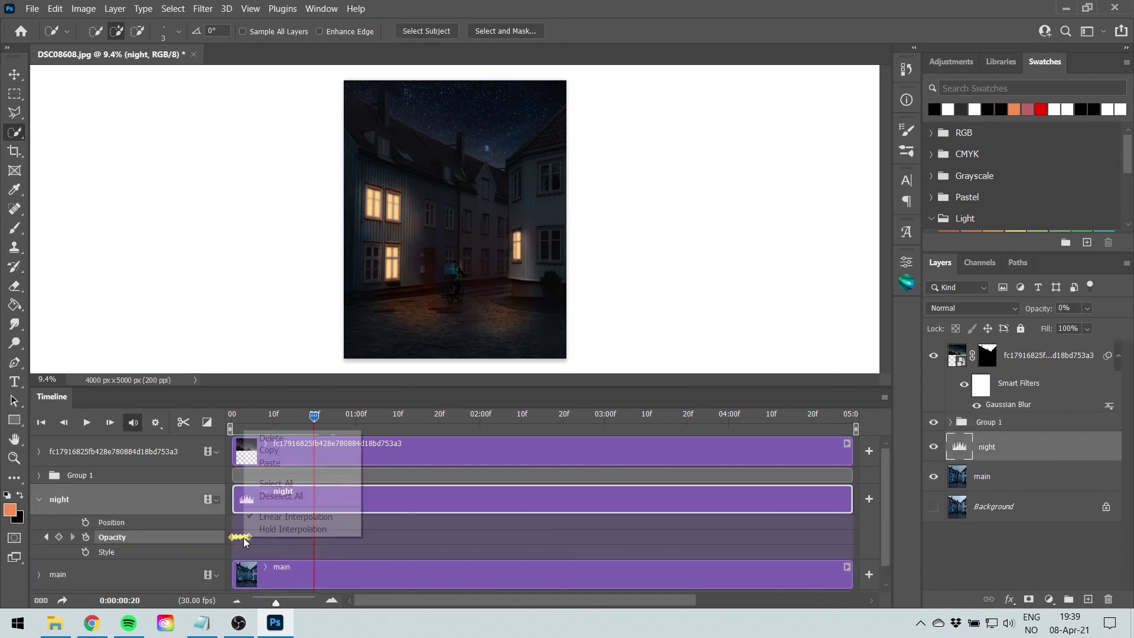
{"action": "left_click", "coordinate": [283, 450]}
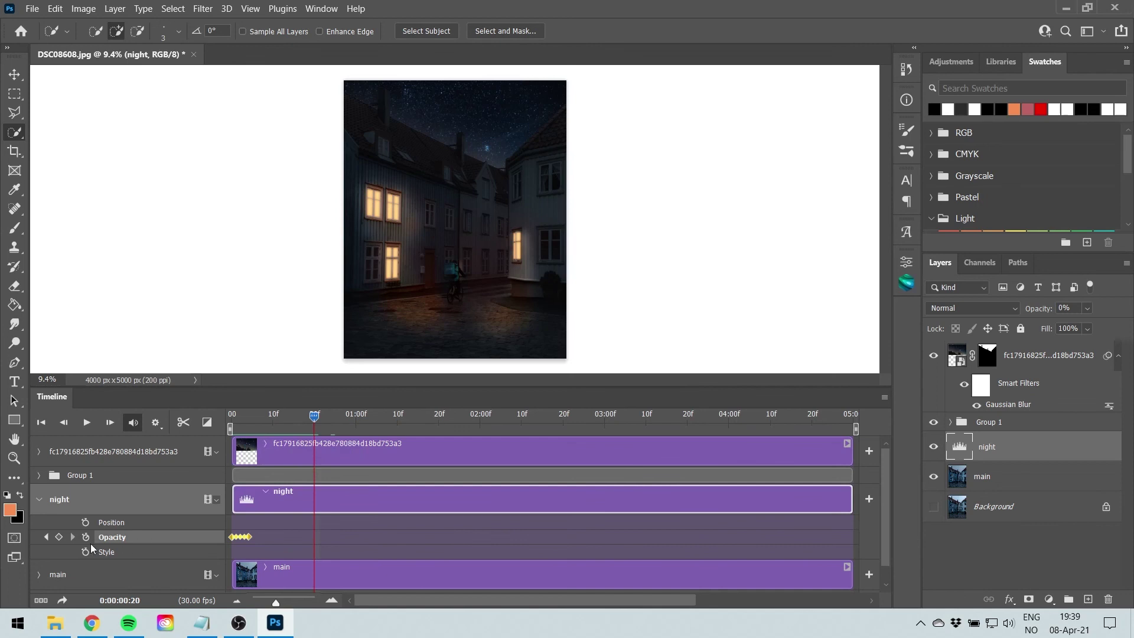
Paste the copied opacity keyframes into the night adjustment at 0:00:00:20 and preview the animation from the first frame
{"action": "left_click", "coordinate": [58, 537]}
{"action": "right_click", "coordinate": [315, 536]}
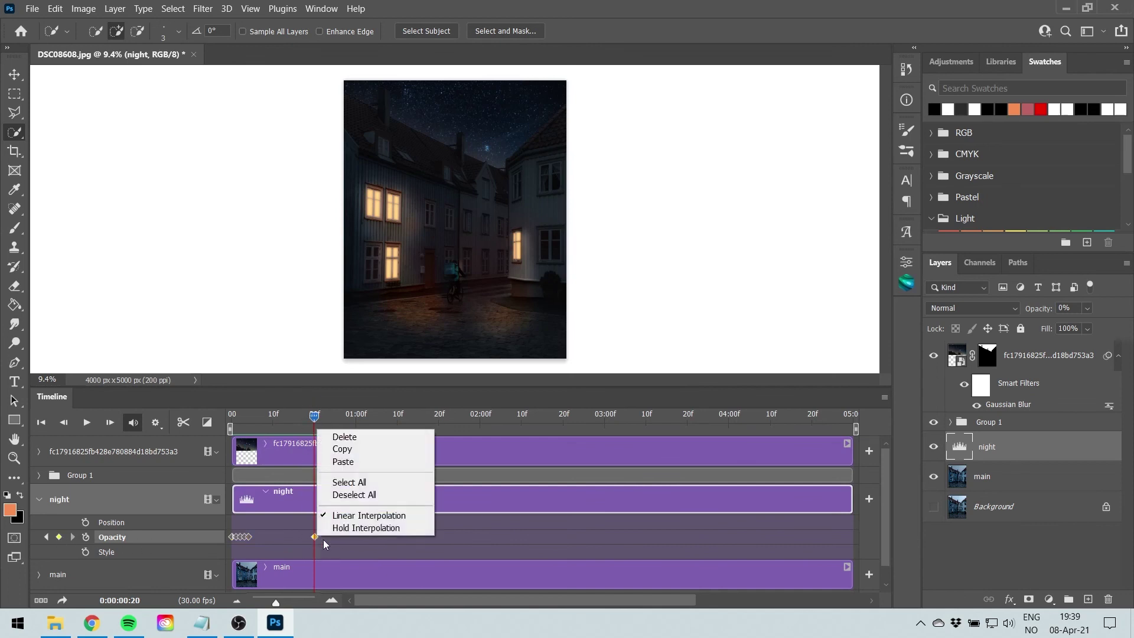
{"action": "left_click", "coordinate": [384, 462]}
{"action": "left_click_drag", "start_coordinate": [314, 416], "coordinate": [233, 416]}
{"action": "key", "text": "space"}
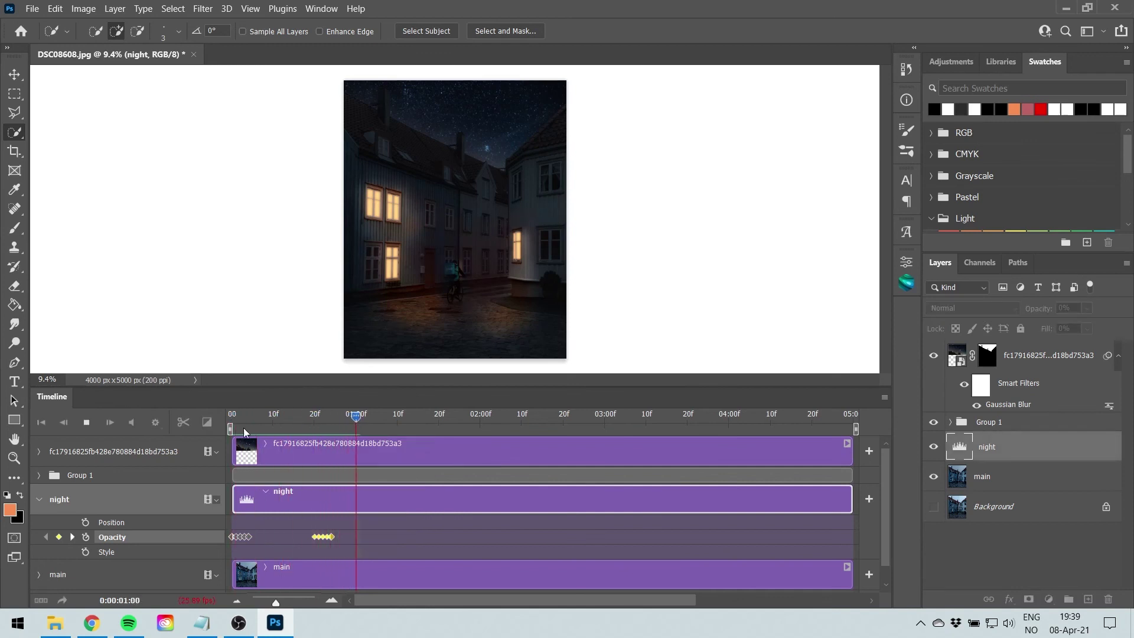
{"action": "key", "text": "space"}
Extend the flicker with another run of pasted opacity keyframes on the night adjustment, starting at 0:00:00:25
{"action": "left_click_drag", "start_coordinate": [361, 420], "coordinate": [338, 420]}
{"action": "left_click", "coordinate": [39, 475]}
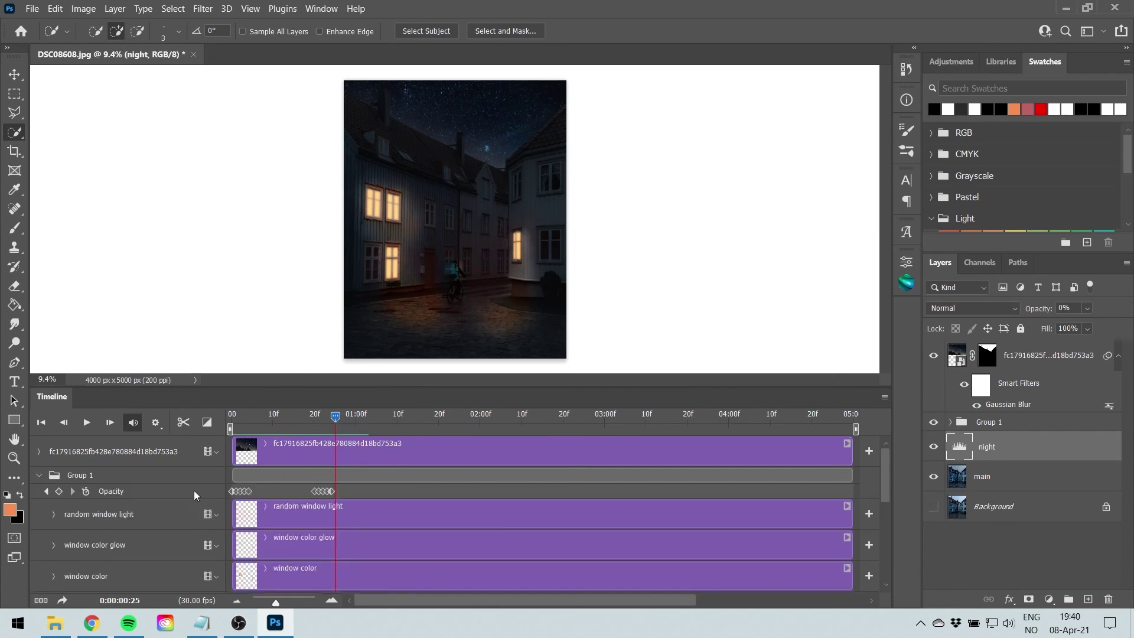
{"action": "left_click", "coordinate": [162, 489]}
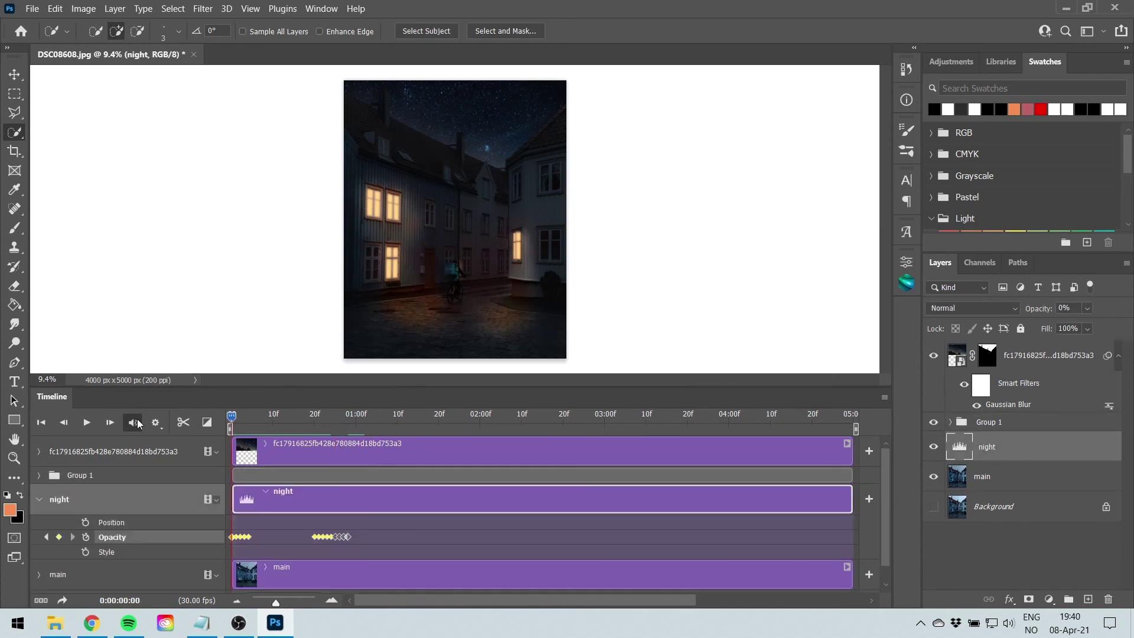
Play the extended flicker from the beginning and return the playhead to the first frame
{"action": "key", "text": "space"}
{"action": "key", "text": "space"}
{"action": "left_click", "coordinate": [41, 422]}
{"action": "key", "text": "space"}
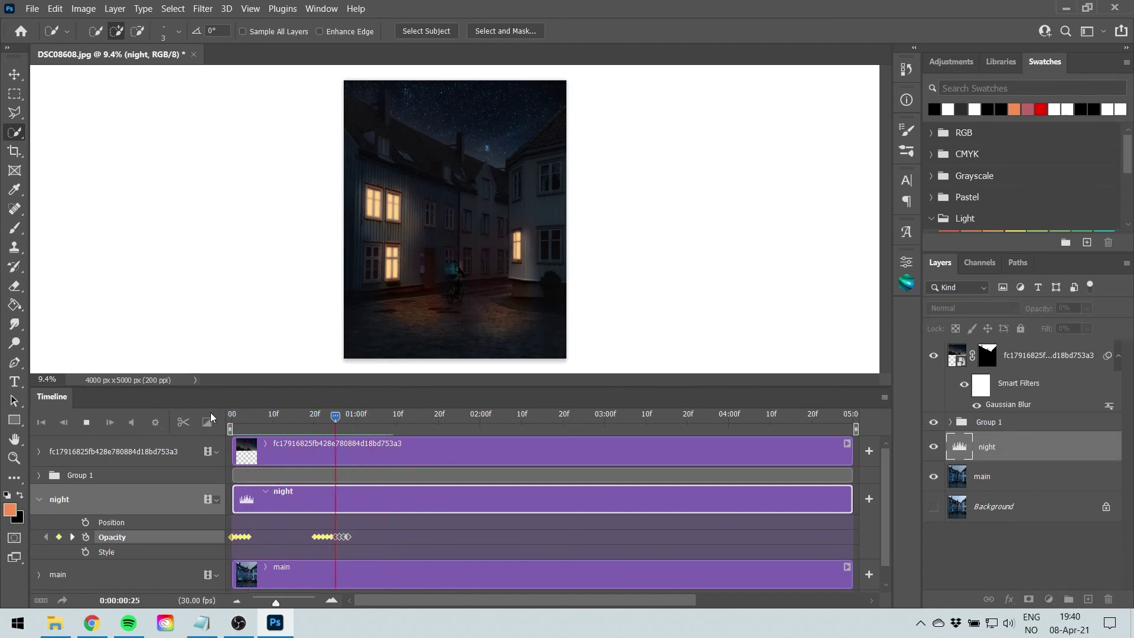
{"action": "key", "text": "space"}
{"action": "left_click_drag", "start_coordinate": [431, 417], "coordinate": [226, 417]}
{"action": "left_click", "coordinate": [229, 418]}
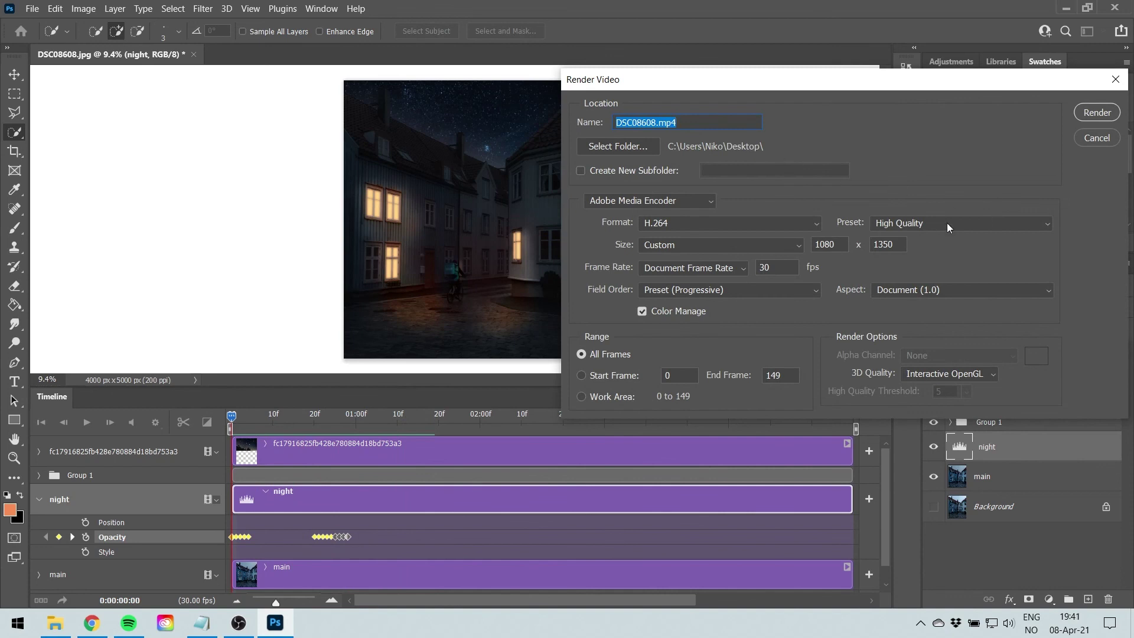
Review the output size in the video render settings and close them without rendering
{"action": "left_click_drag", "start_coordinate": [847, 244], "coordinate": [825, 243]}
{"action": "double_click", "coordinate": [833, 245]}
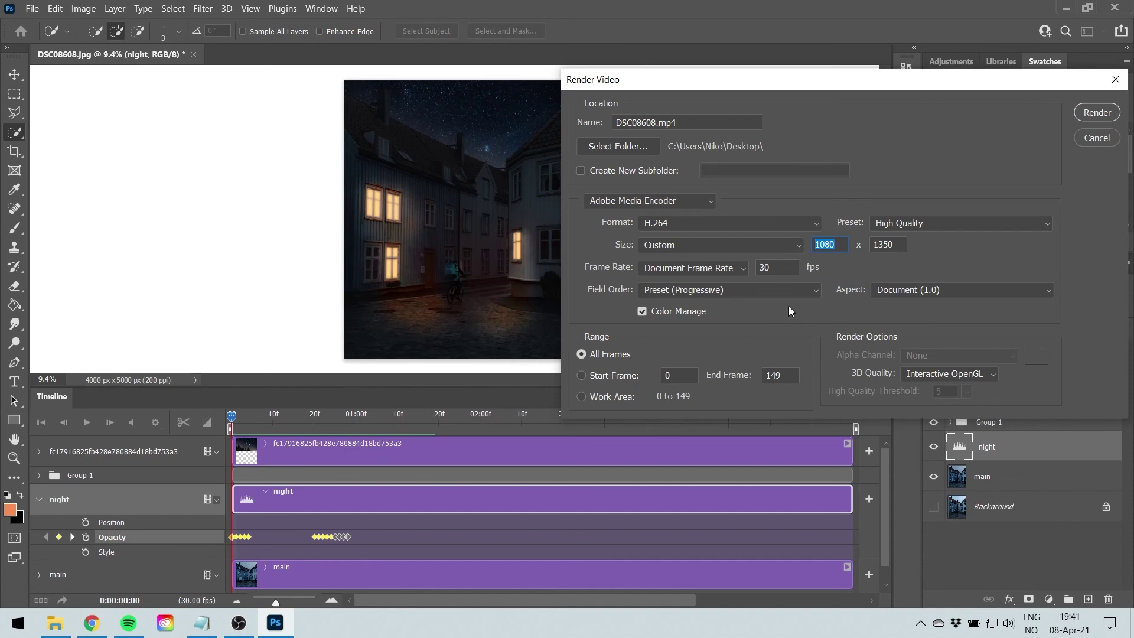
{"action": "left_click", "coordinate": [1097, 137]}
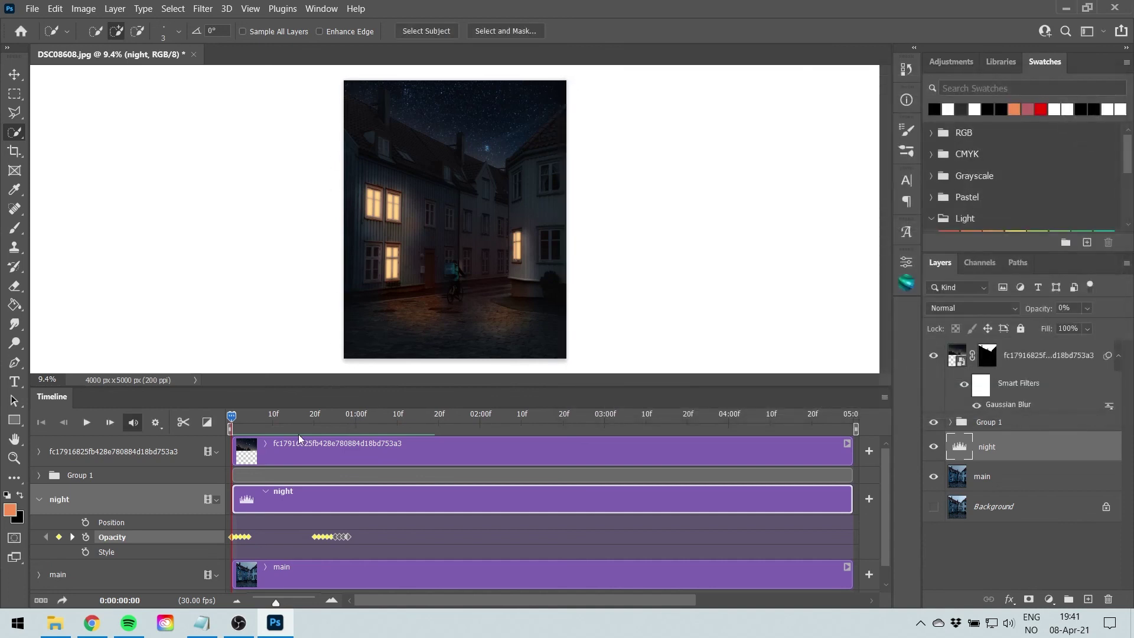
Replay the light flicker animation several times from 0:00:00:00 to check its timing
{"action": "key", "text": "space"}
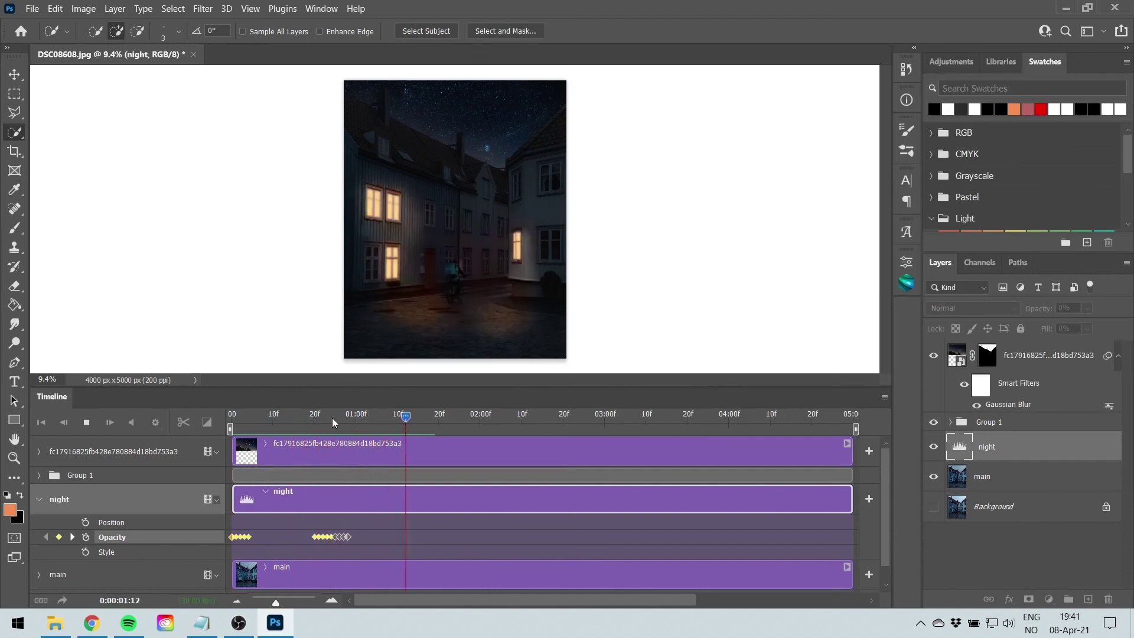
{"action": "key", "text": "space"}
{"action": "left_click_drag", "start_coordinate": [370, 417], "coordinate": [231, 417]}
{"action": "key", "text": "space"}
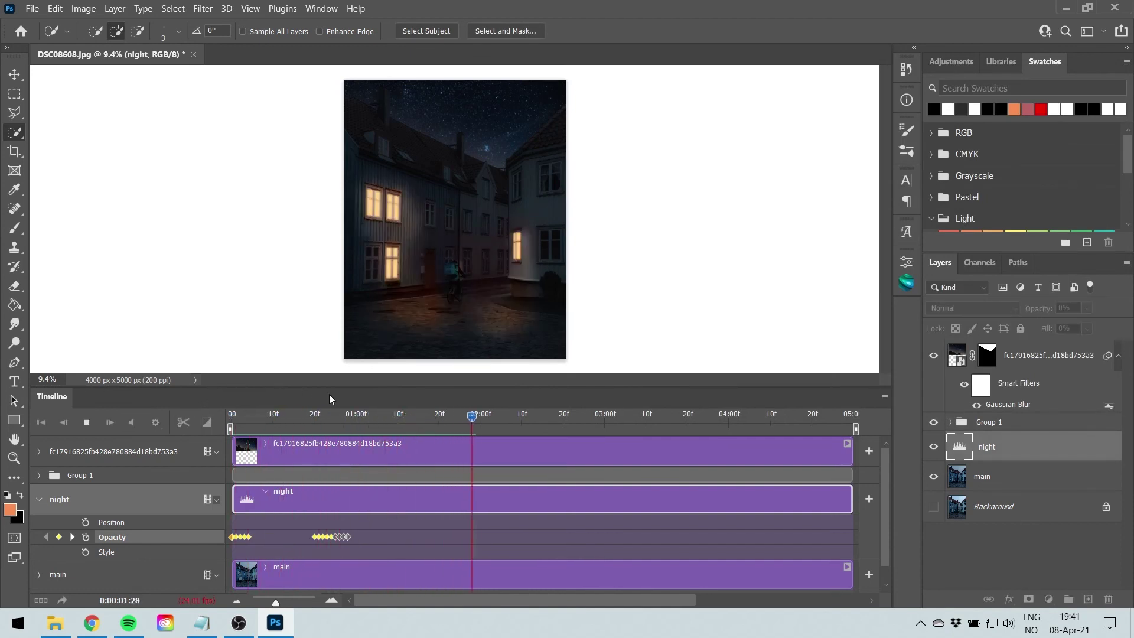
{"action": "key", "text": "space"}
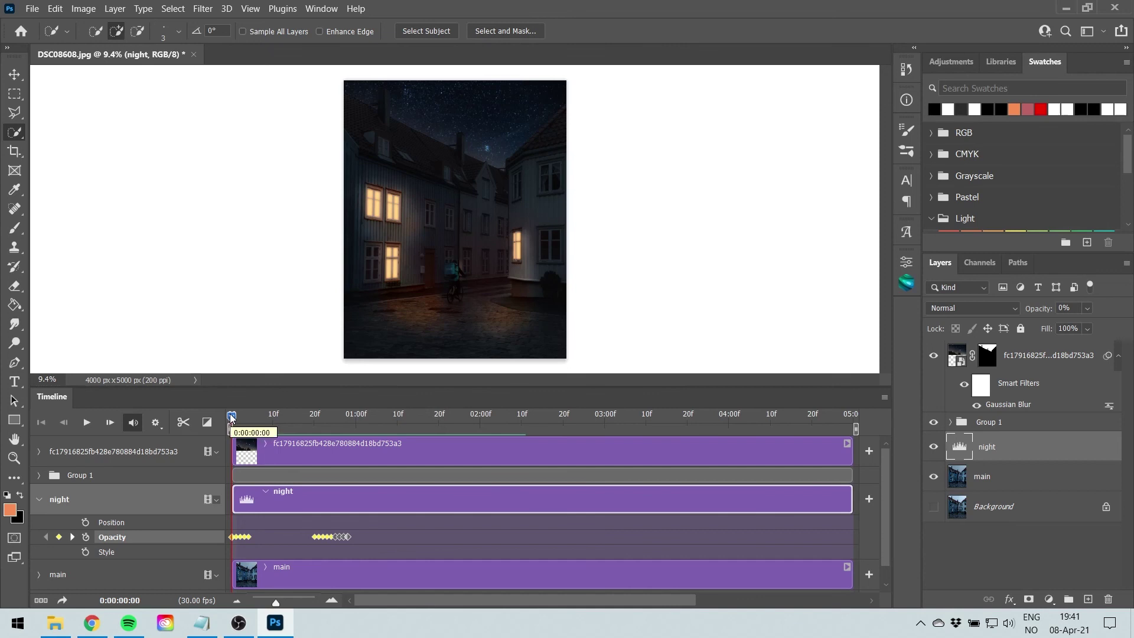
{"action": "key", "text": "space"}
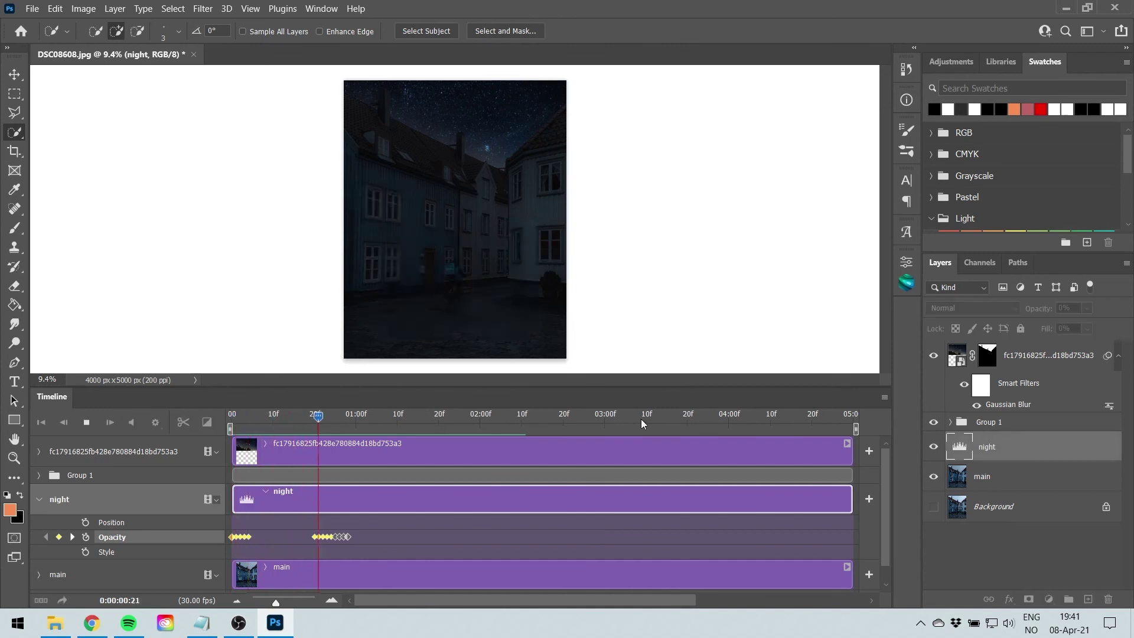